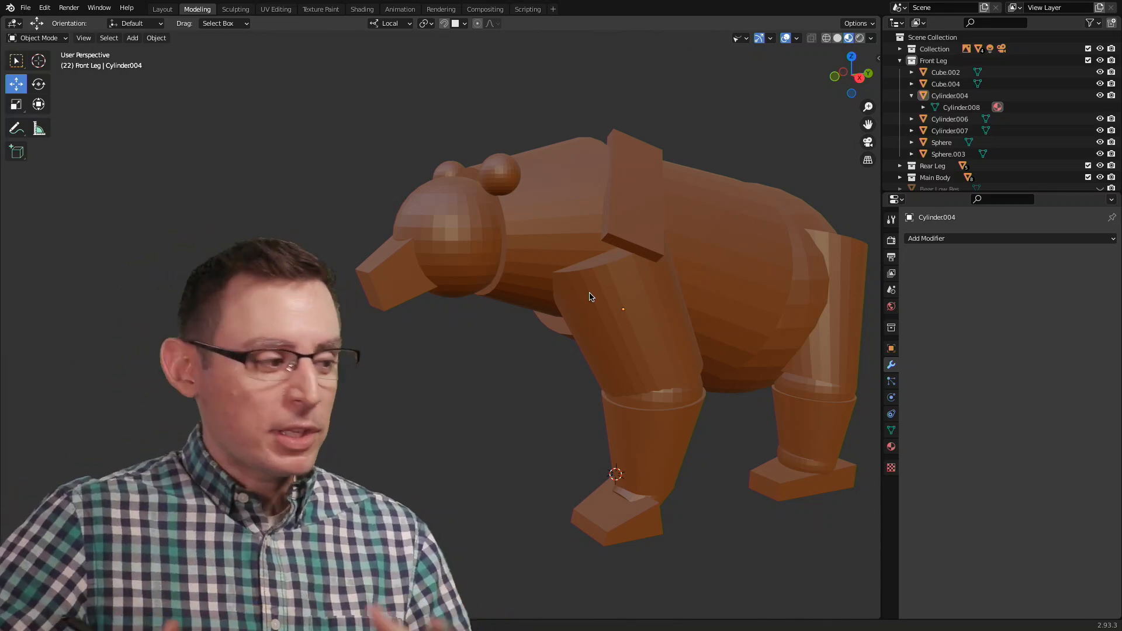
Select the knee sphere in the front leg and examine where its origin point lies relative to its geometry.
middle_drag(556, 380, 517, 384)
scroll(519, 388, up, 3)
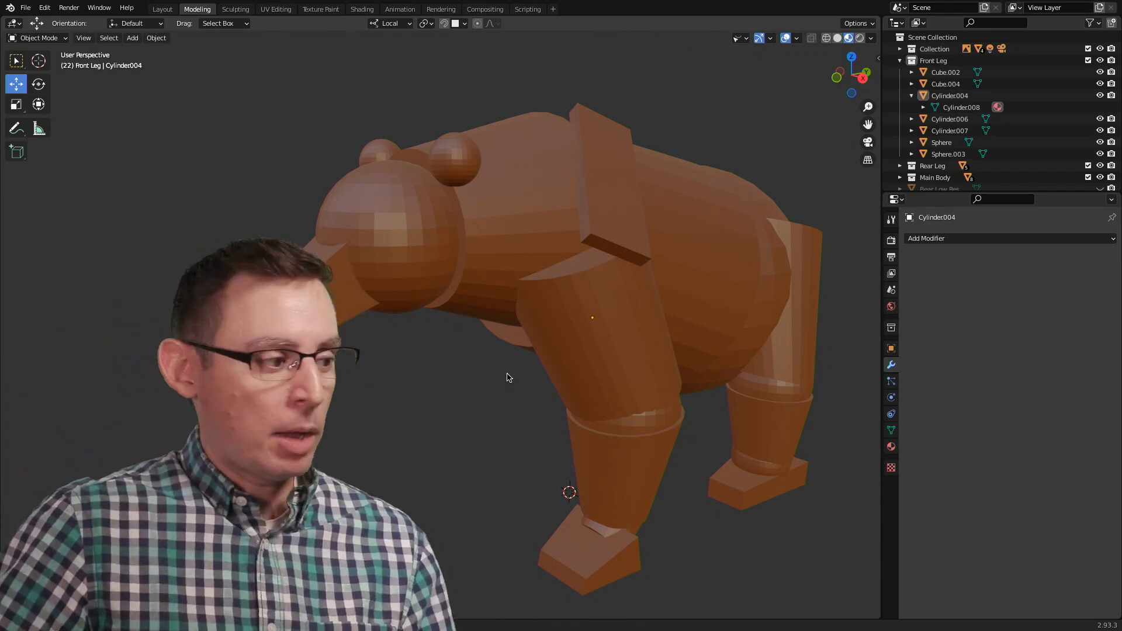
scroll(619, 347, up, 2)
middle_drag(610, 352, 520, 374)
click(618, 327)
scroll(624, 336, up, 3)
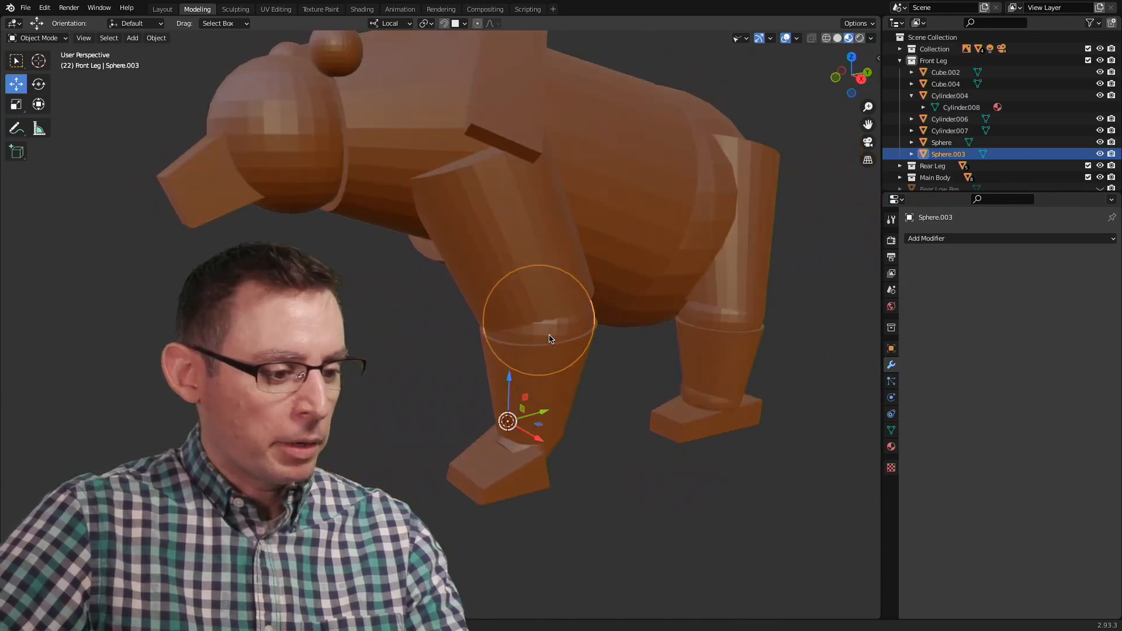
middle_drag(535, 419, 504, 395)
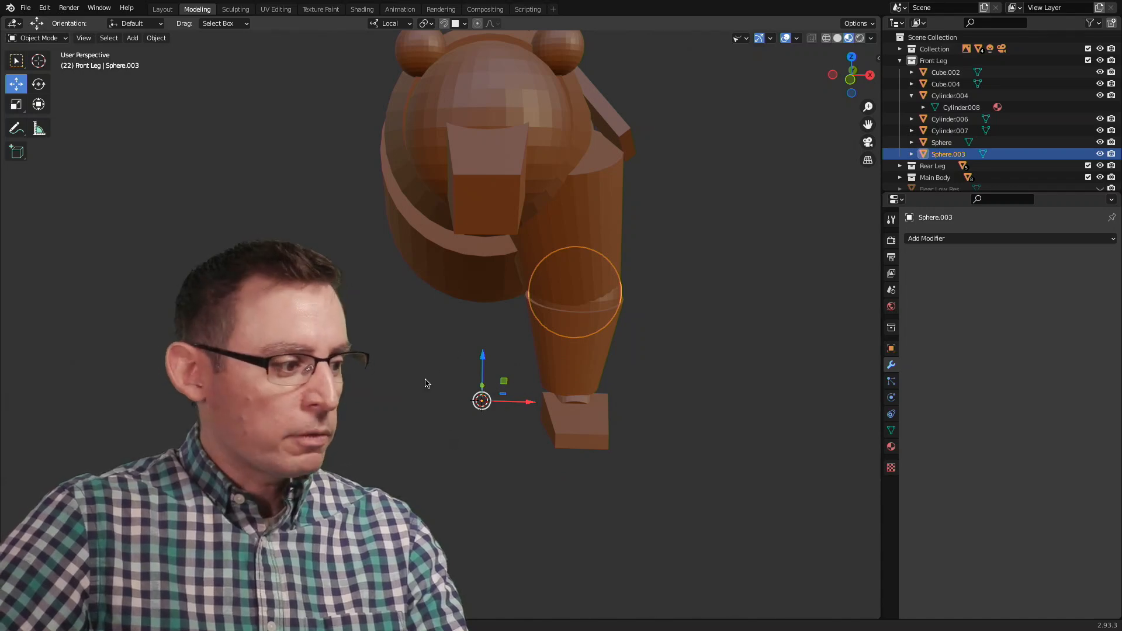
mouse_move(399, 316)
mouse_down()
mouse_move(462, 367)
mouse_move(443, 384)
mouse_move(474, 380)
mouse_up()
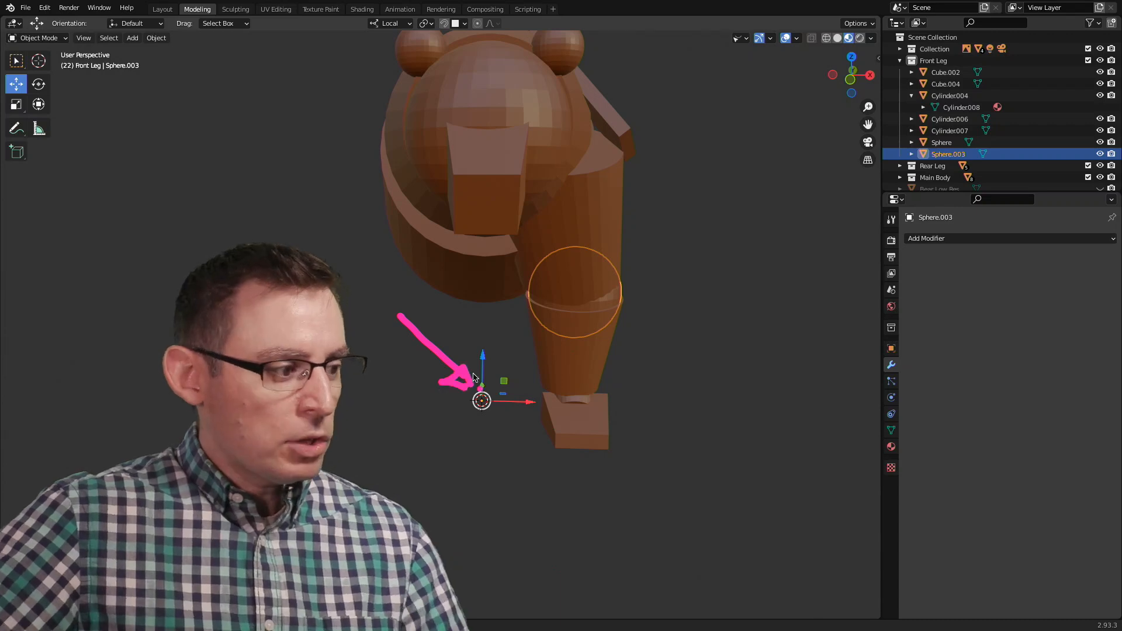
key(Escape)
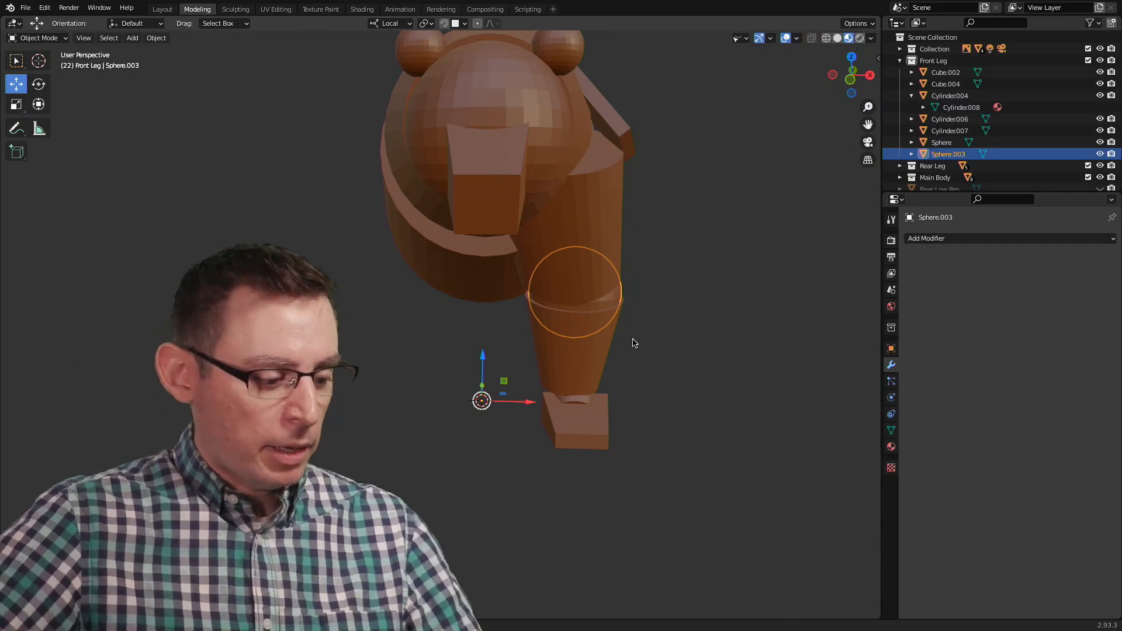
middle_drag(676, 341, 618, 346)
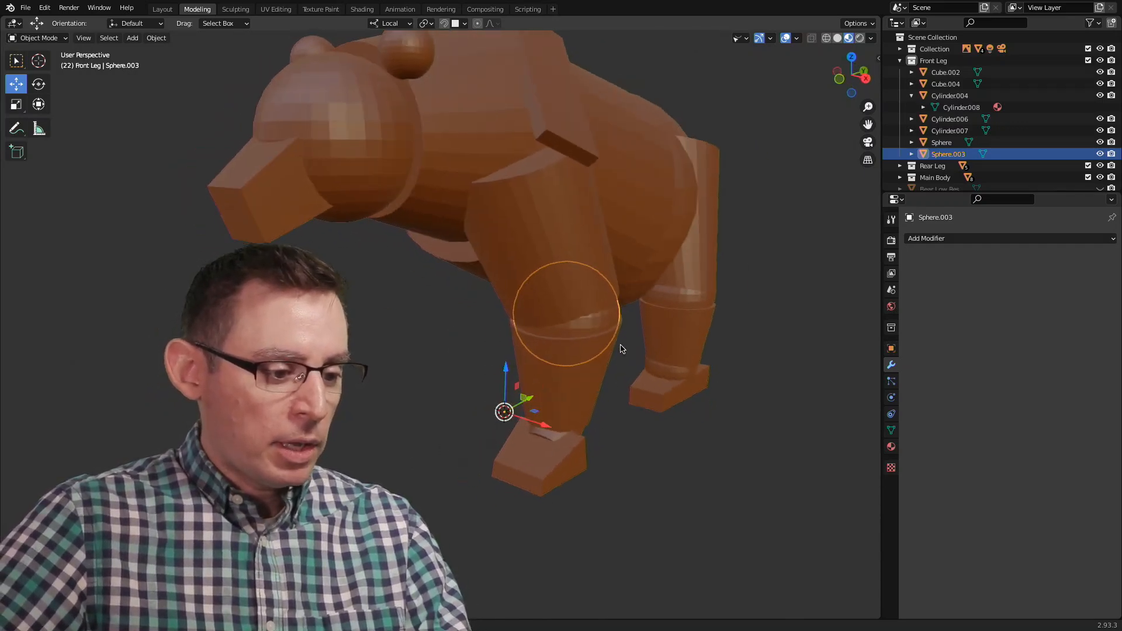
scroll(643, 350, up, 2)
shift+middle_drag(495, 365, 457, 358)
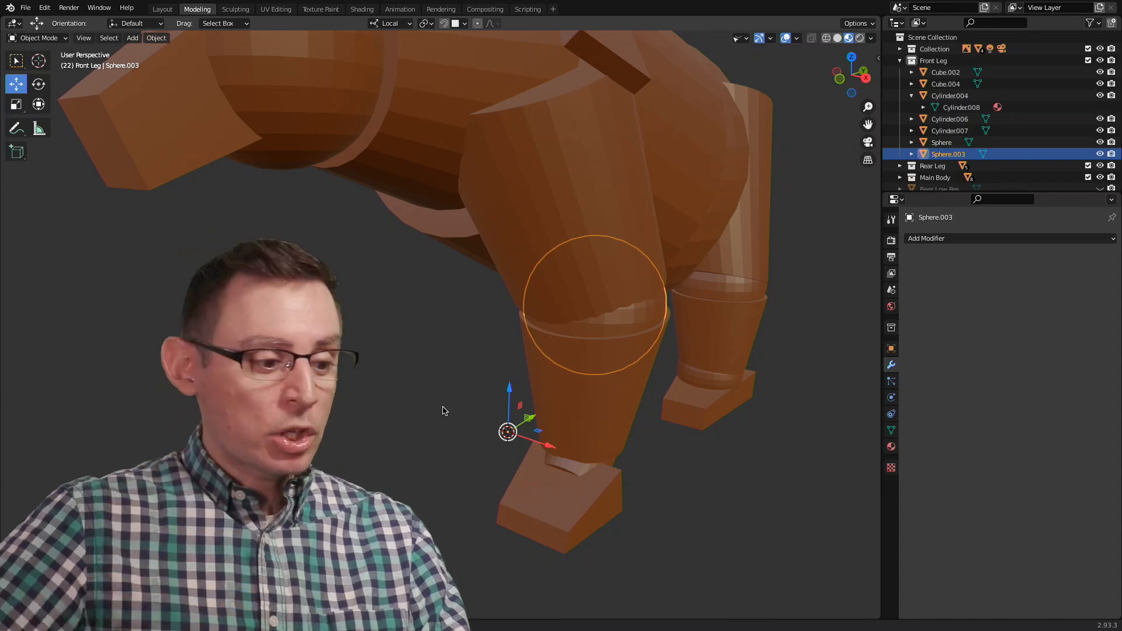
middle_drag(440, 345, 461, 343)
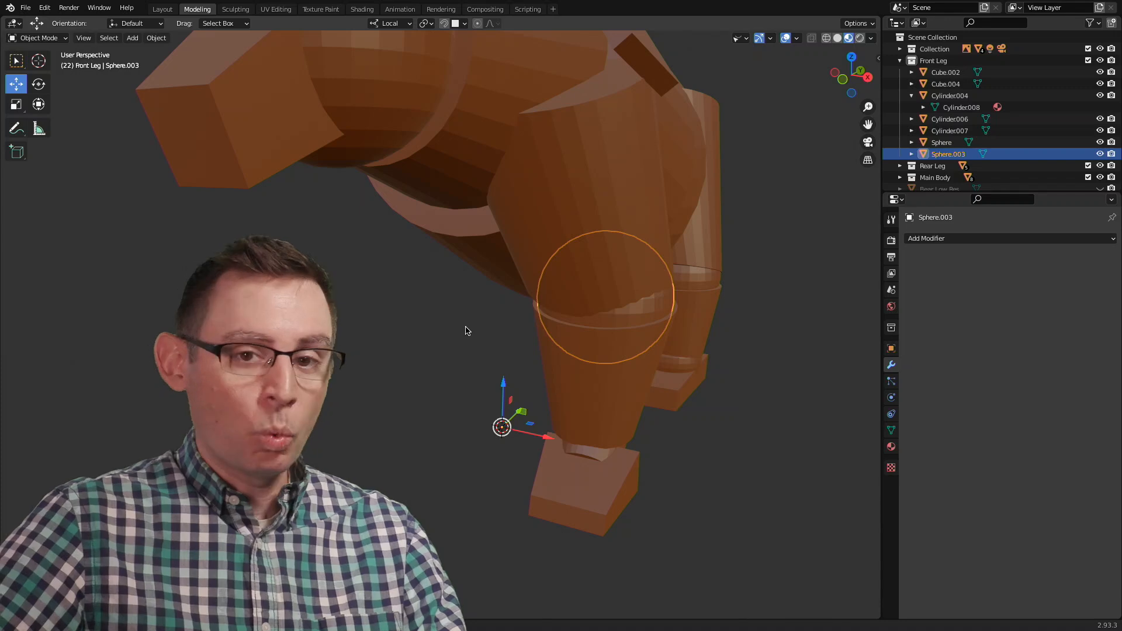
Set the origin of the front leg's knee sphere to its geometry.
click(481, 459)
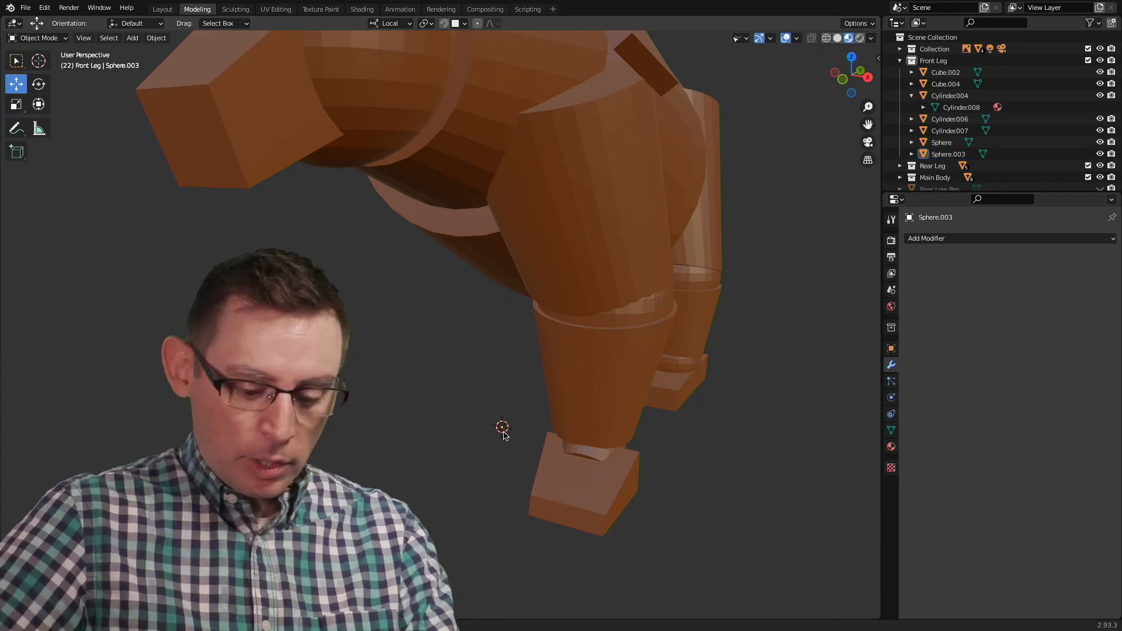
mouse_move(513, 406)
mouse_down()
mouse_move(518, 455)
mouse_move(505, 448)
mouse_up()
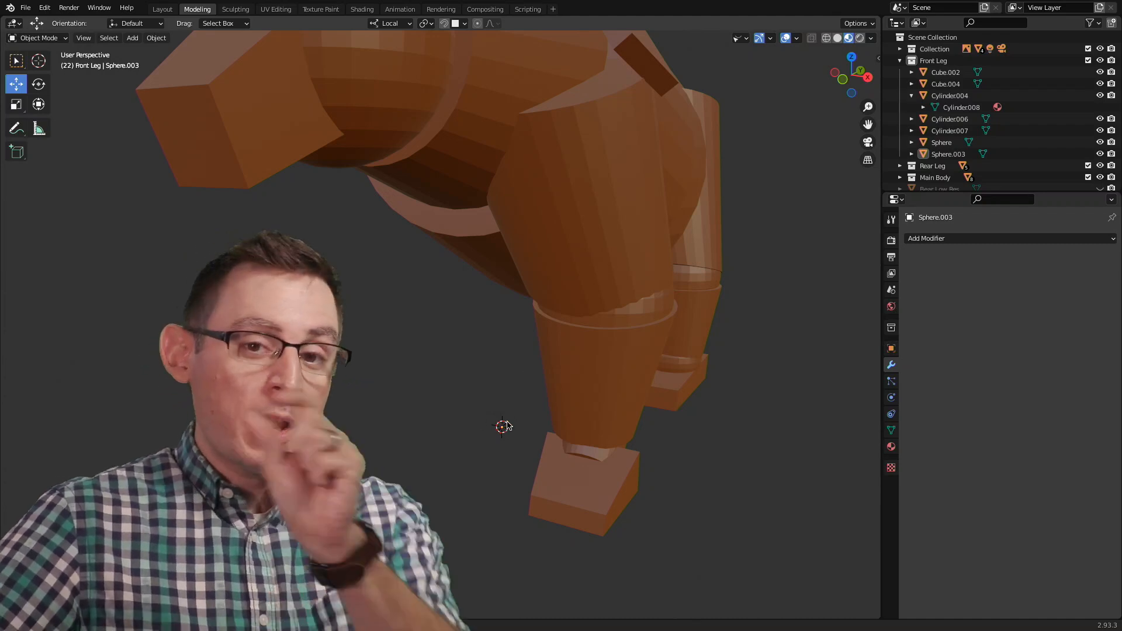
middle_drag(506, 427, 473, 419)
click(608, 378)
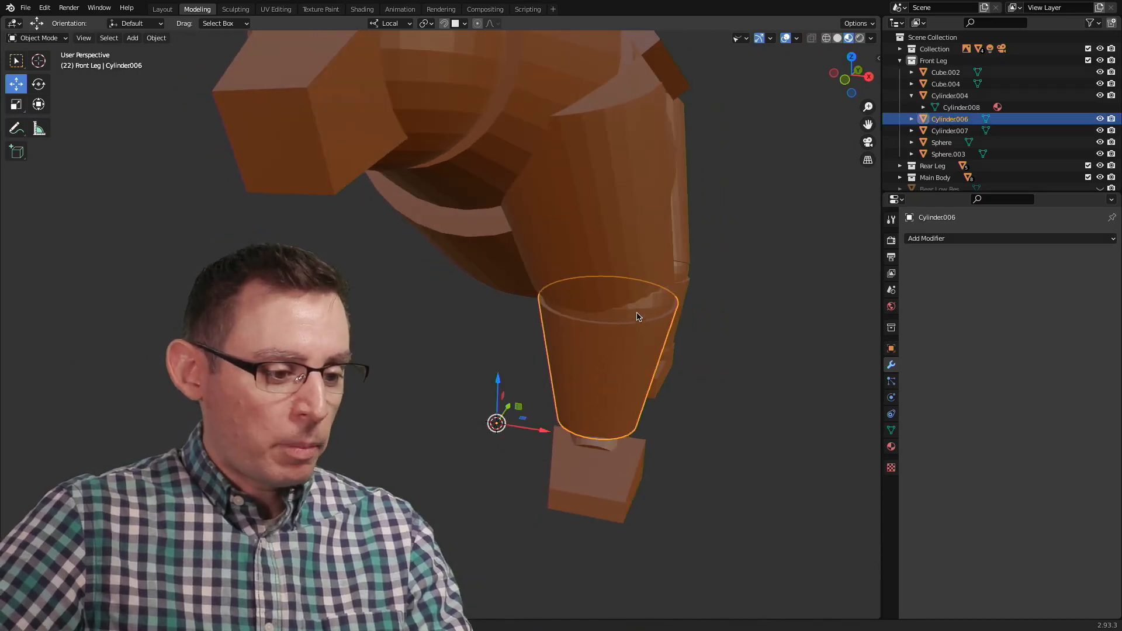
click(641, 316)
middle_drag(646, 351, 490, 416)
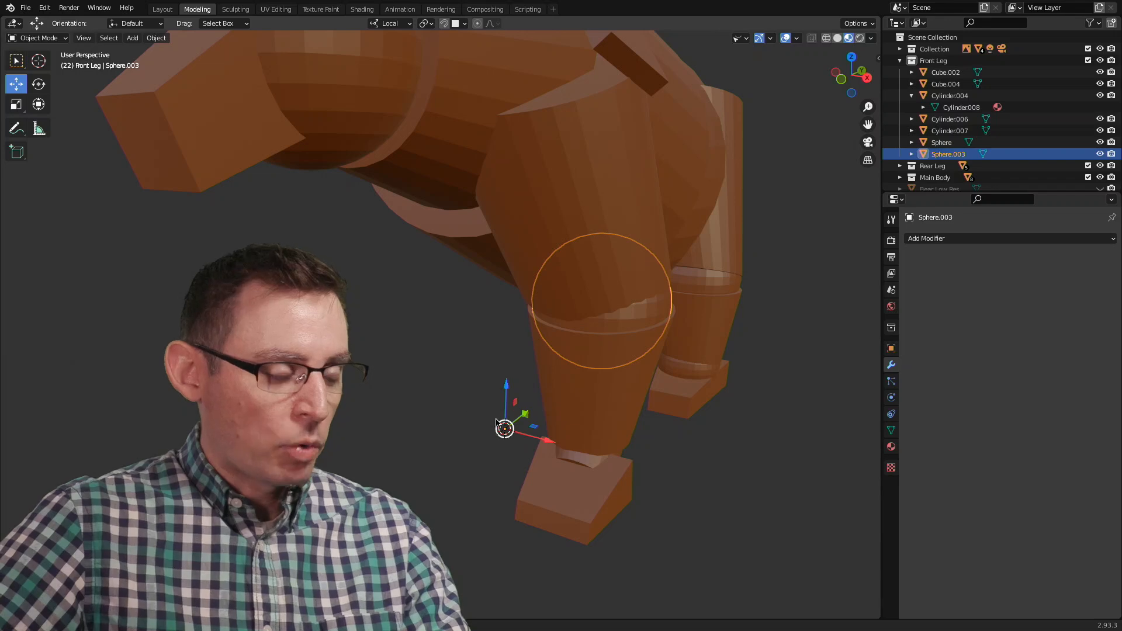
click(156, 38)
mouse_move(166, 65)
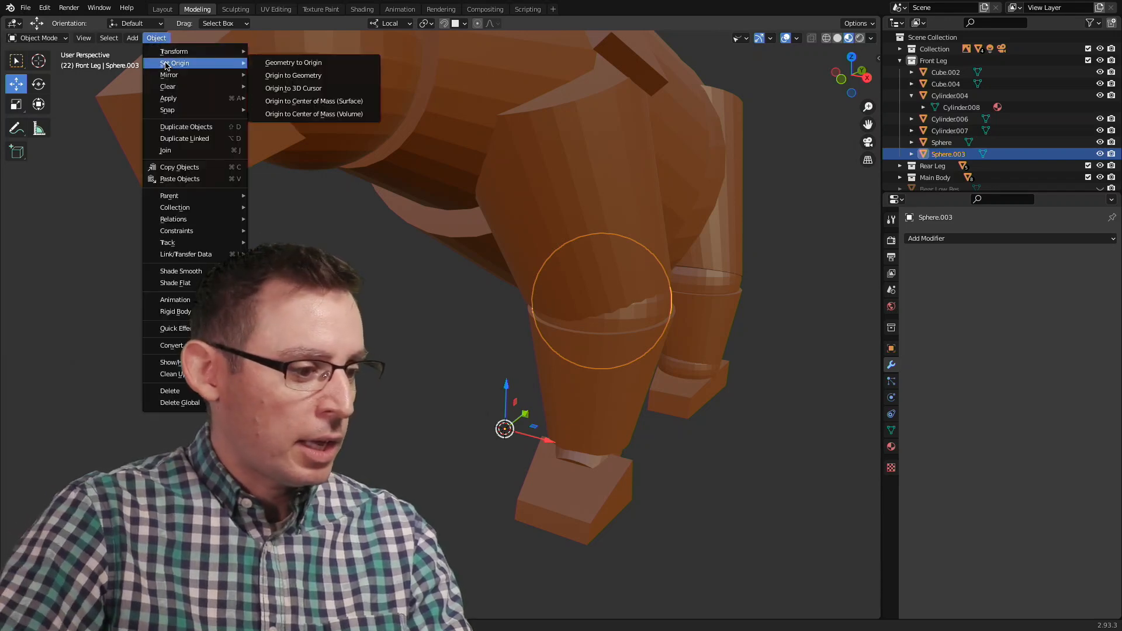
click(280, 76)
middle_drag(614, 375, 582, 369)
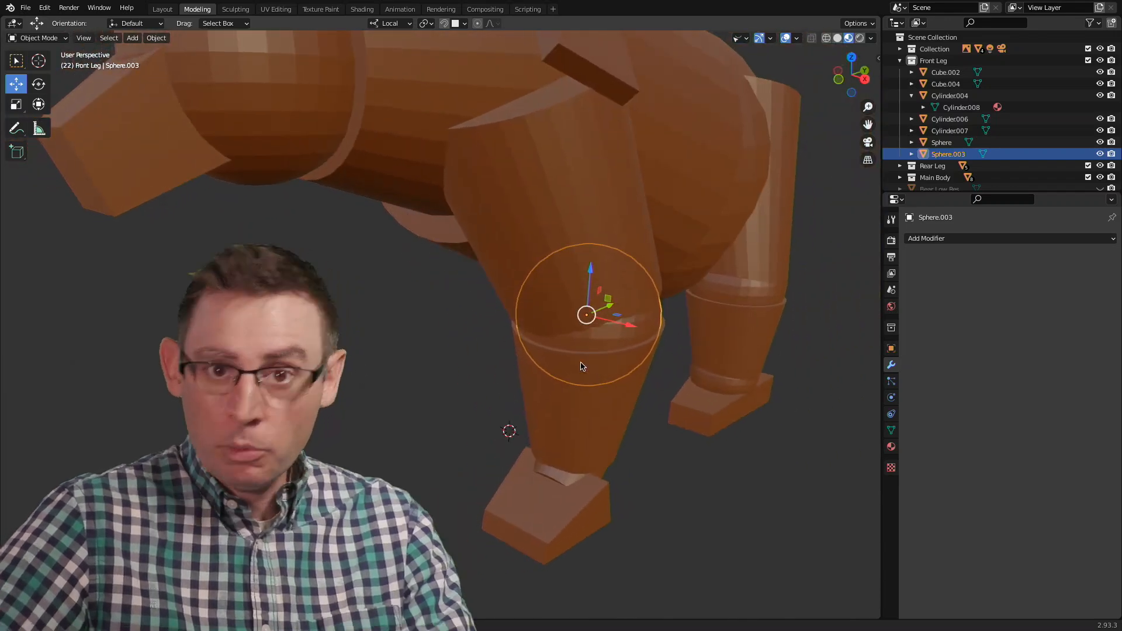
Set the knee sphere's origin to the 3D cursor, then deselect the sphere.
middle_drag(390, 365, 413, 361)
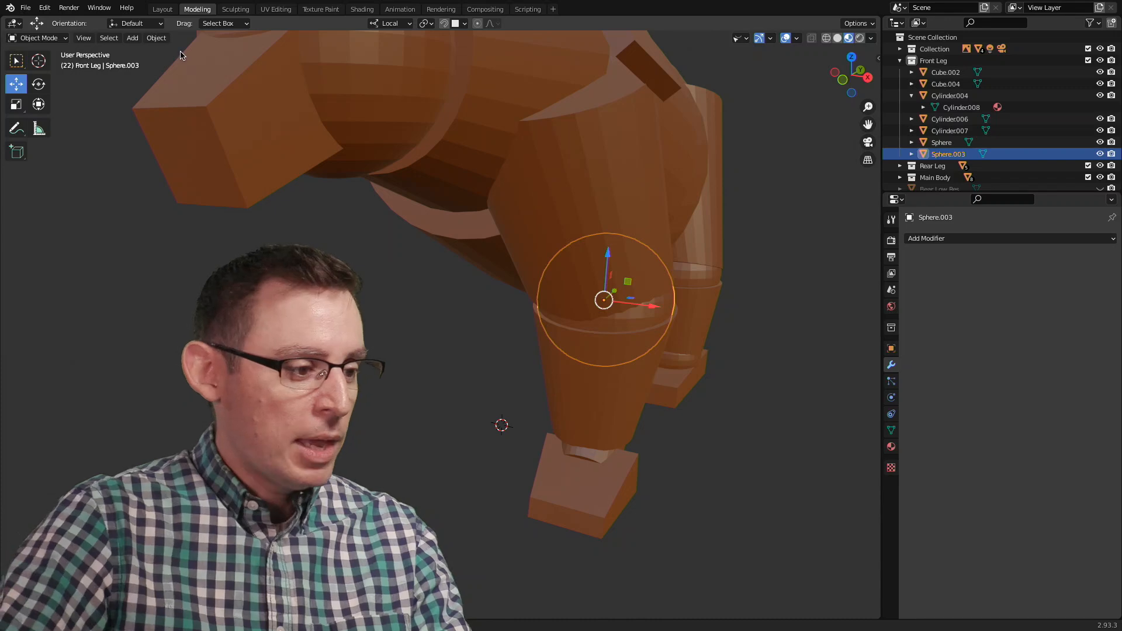
click(164, 39)
mouse_move(174, 64)
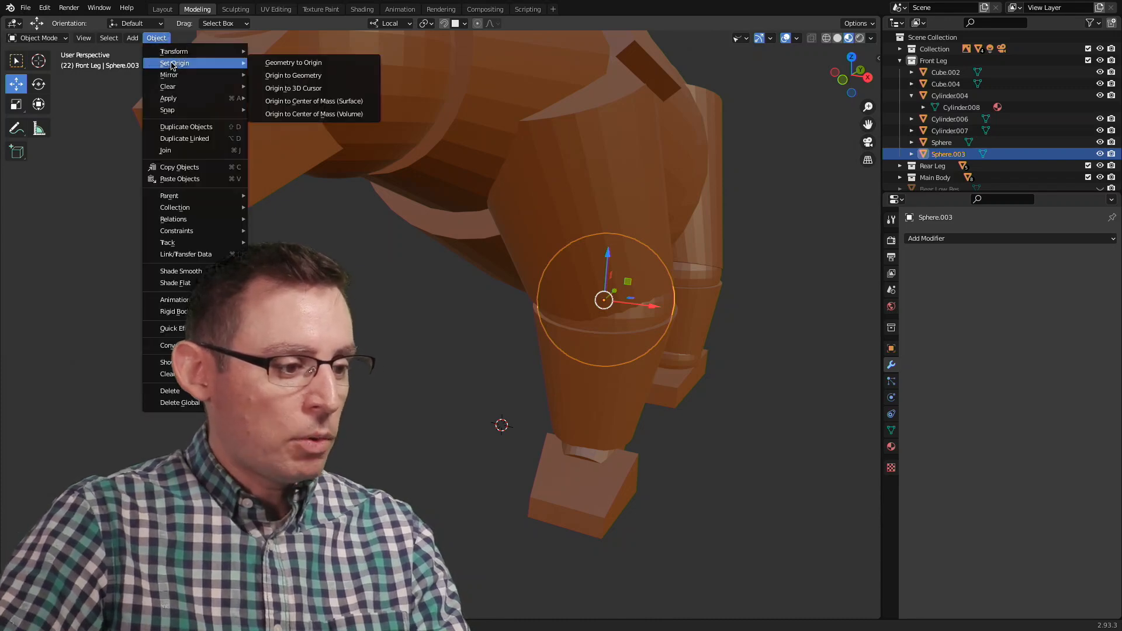
click(319, 91)
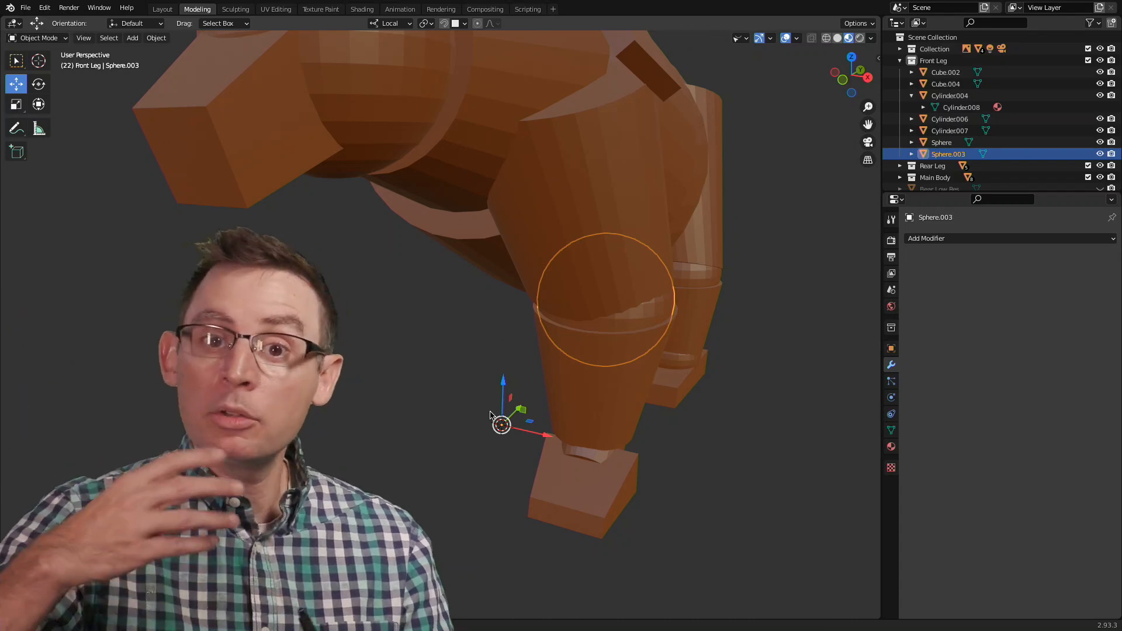
click(495, 363)
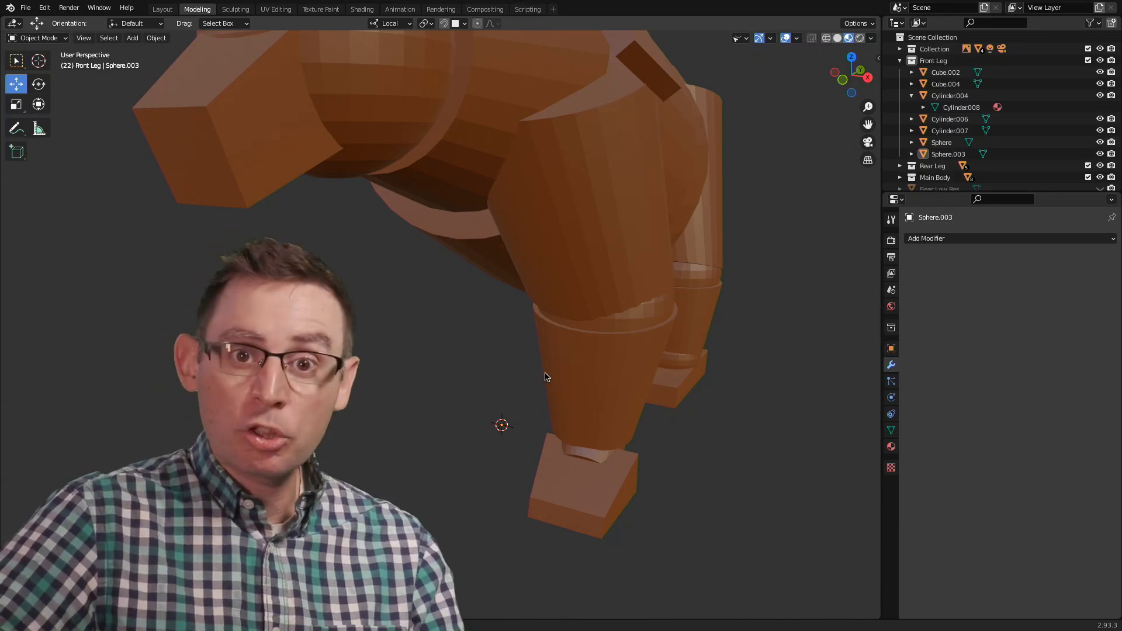
click(657, 320)
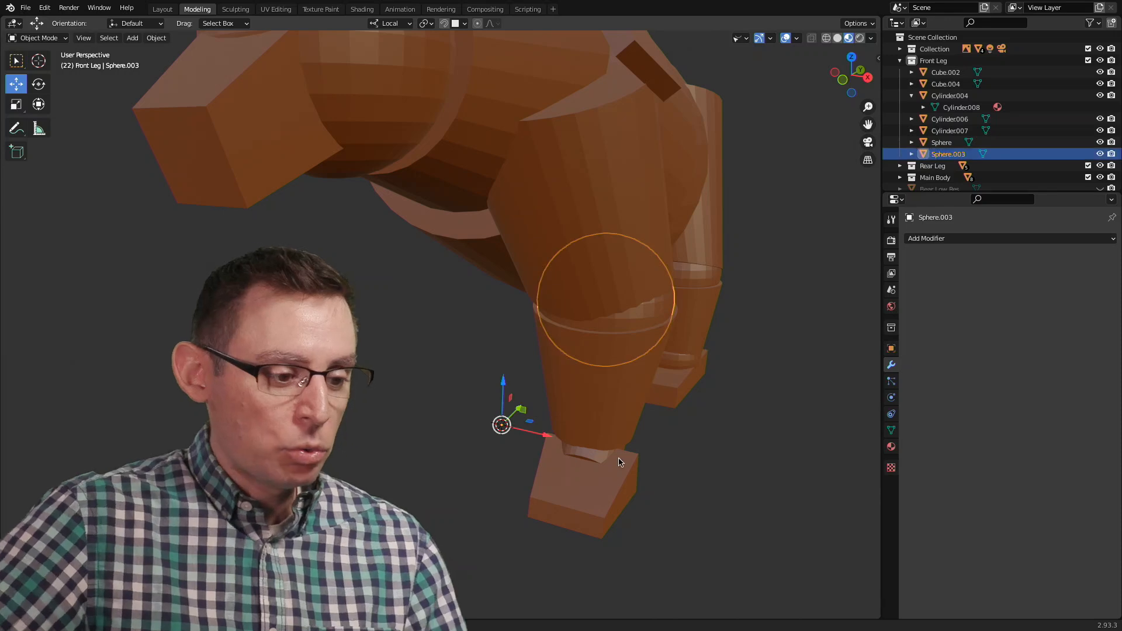
click(691, 441)
click(654, 325)
click(778, 362)
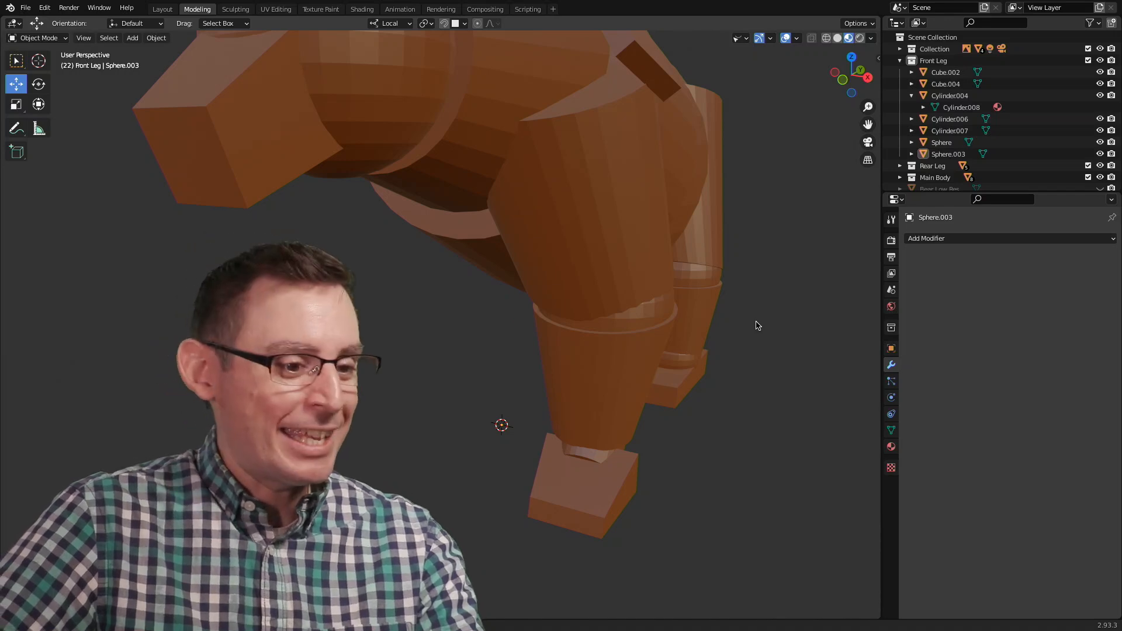
Show the 3D cursor's location settings and move the cursor along X to 6.2 m.
key(n)
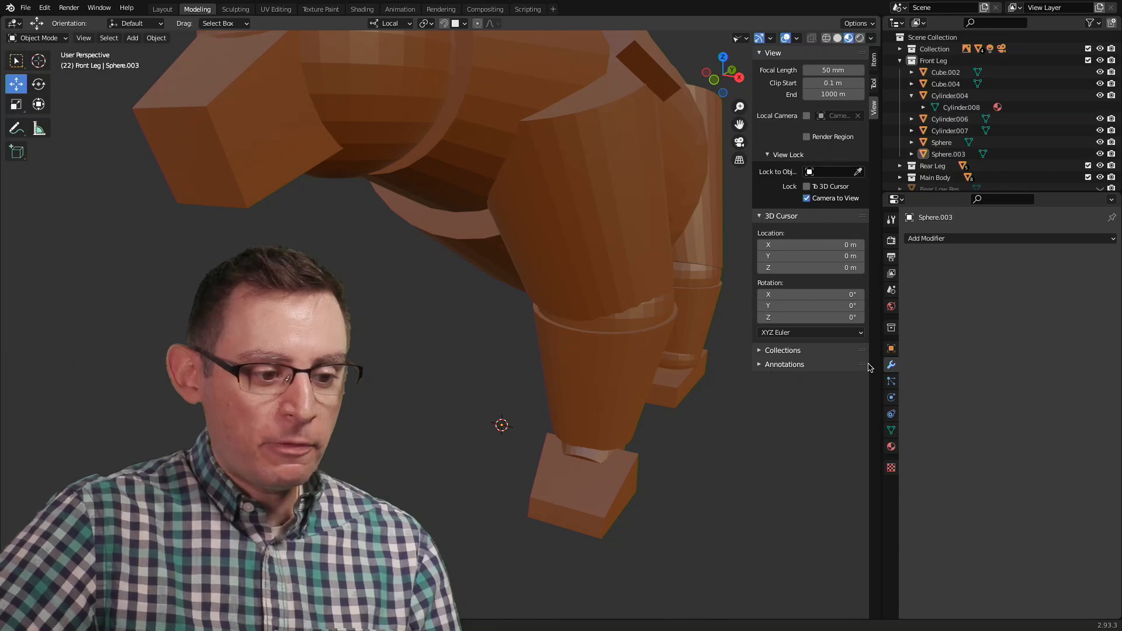
click(783, 217)
click(782, 216)
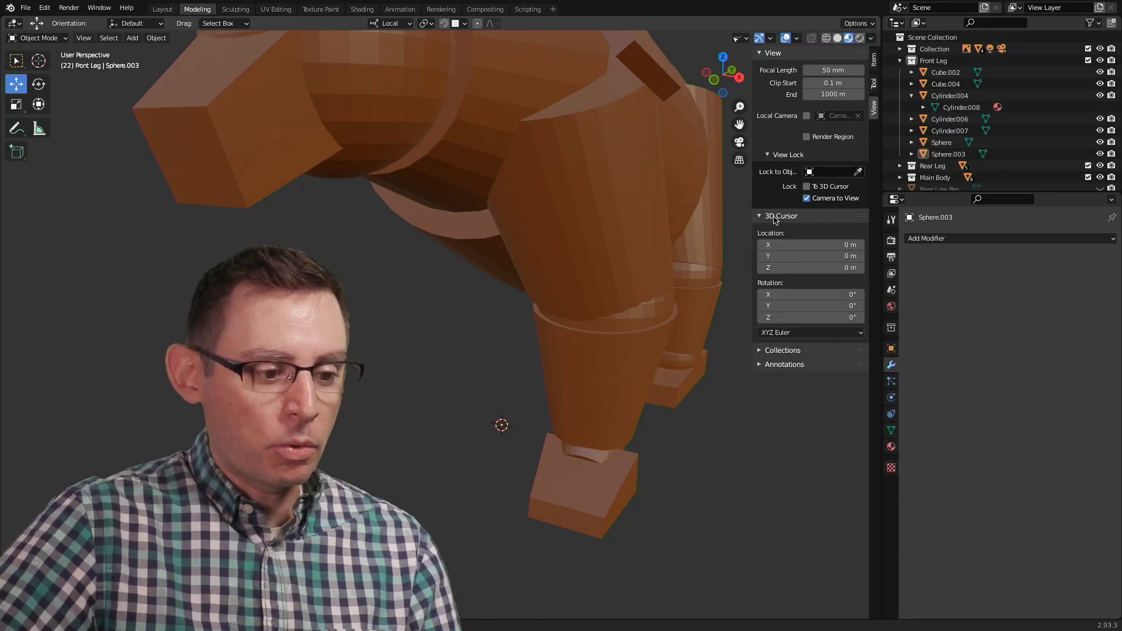
click(781, 217)
click(780, 217)
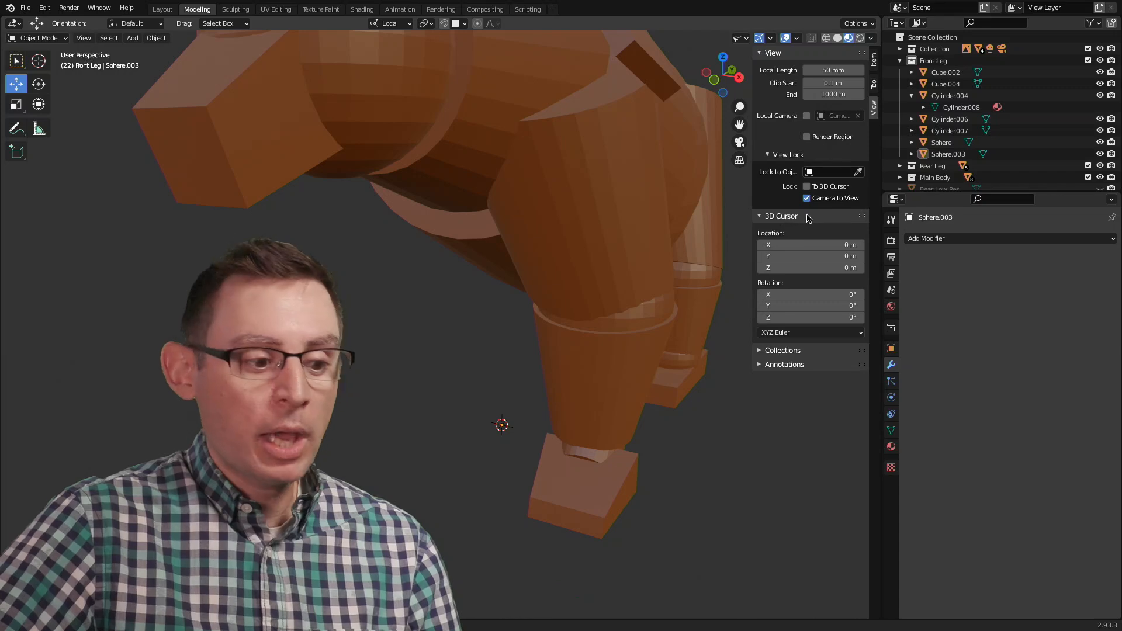
drag(826, 244, 842, 244)
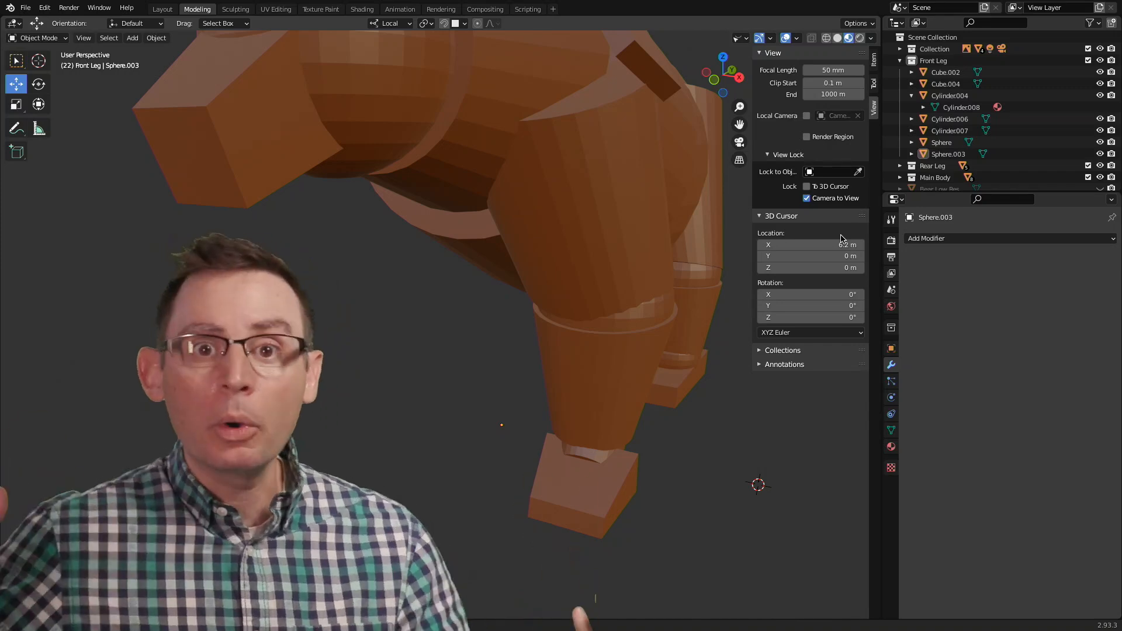
Set the 3D cursor's X location to 0 m and hide its settings.
click(842, 244)
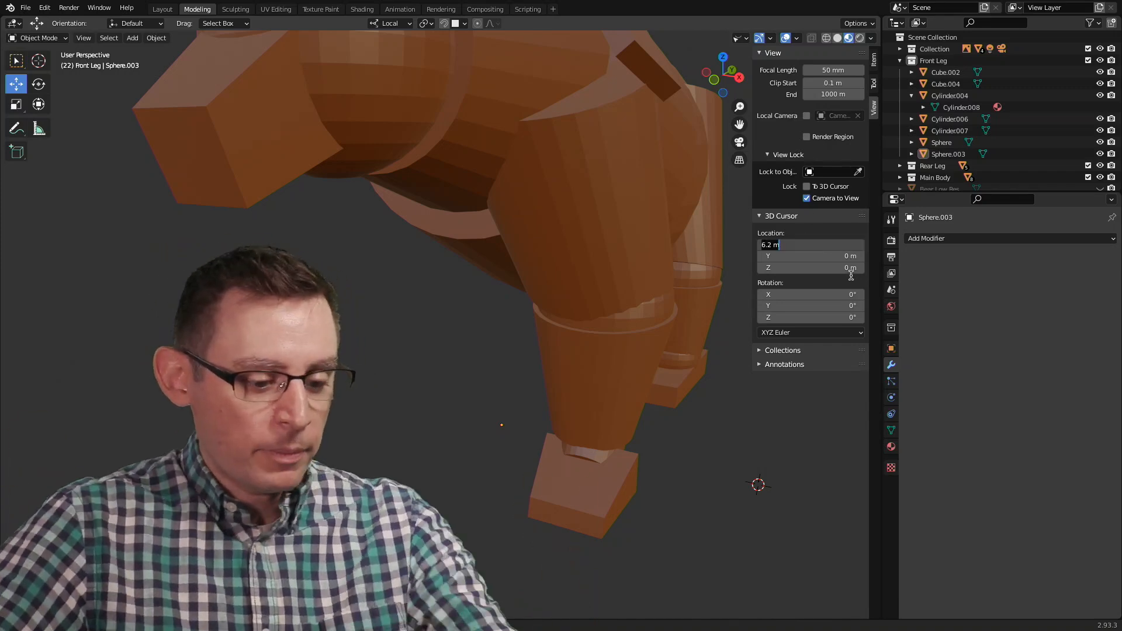
text(0)
key(Return)
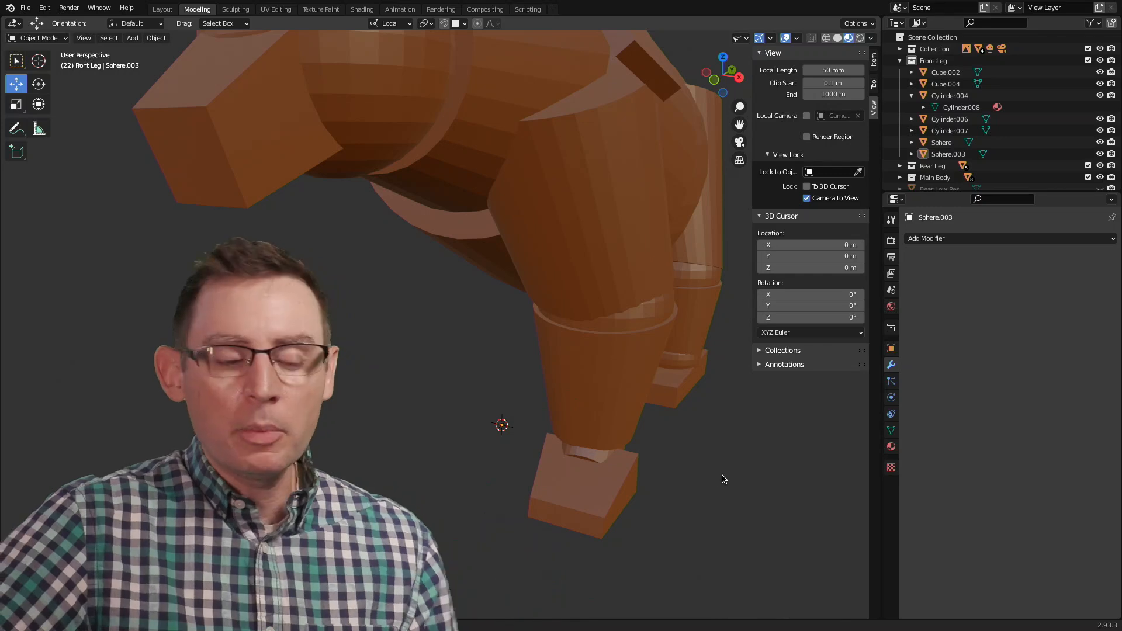
key(n)
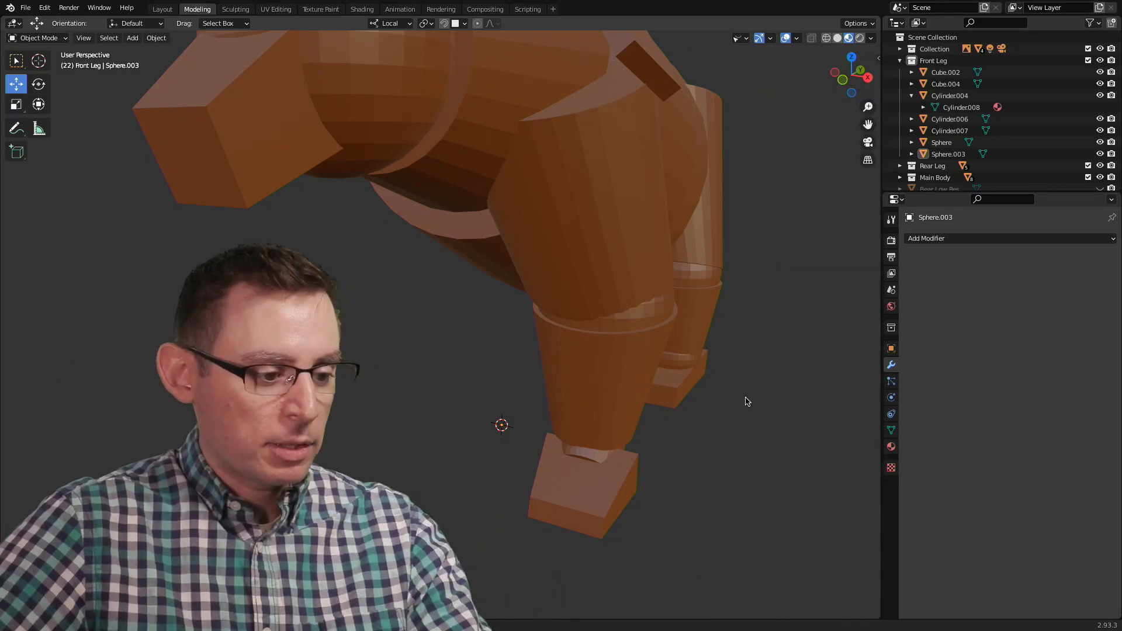
Duplicate the front leg's knee sphere and place the copy in open space in front of the lower leg.
key(z)
key(Escape)
mouse_move(488, 392)
middle_down()
mouse_move(435, 391)
mouse_move(474, 380)
mouse_move(556, 446)
middle_up()
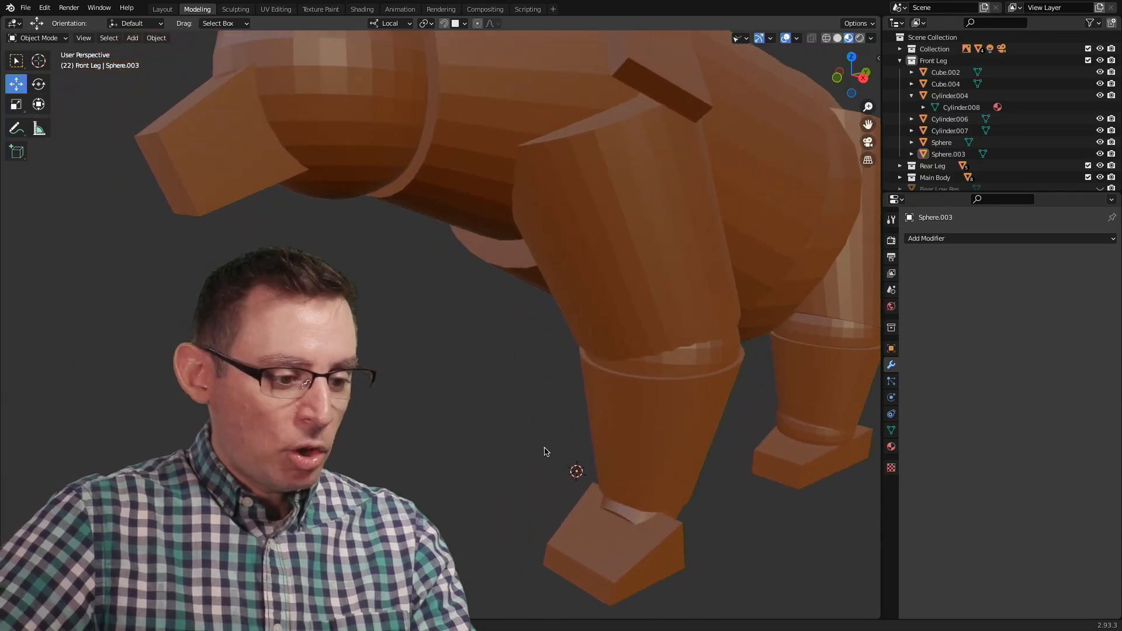
middle_drag(478, 419, 547, 474)
scroll(547, 474, down, 1)
middle_drag(511, 426, 501, 427)
click(627, 362)
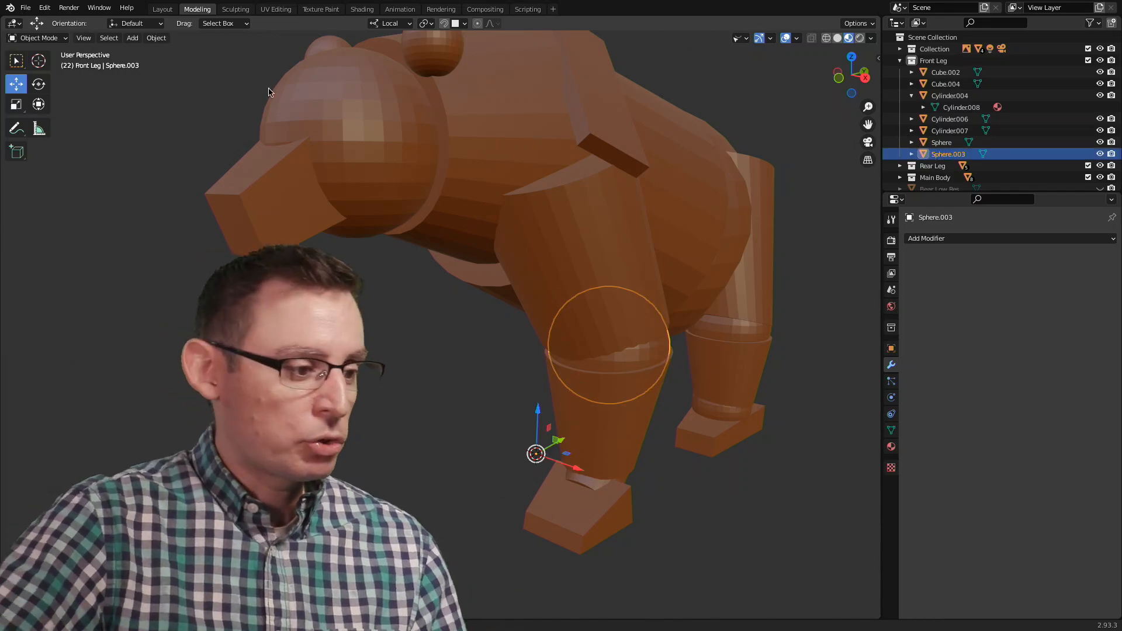
click(159, 40)
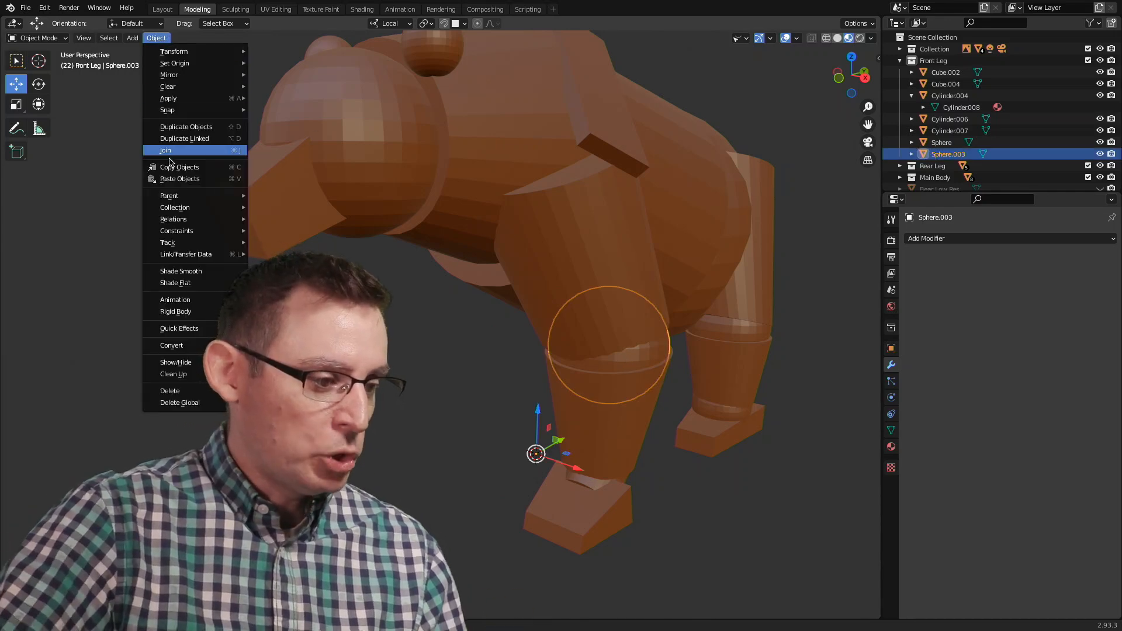
click(175, 127)
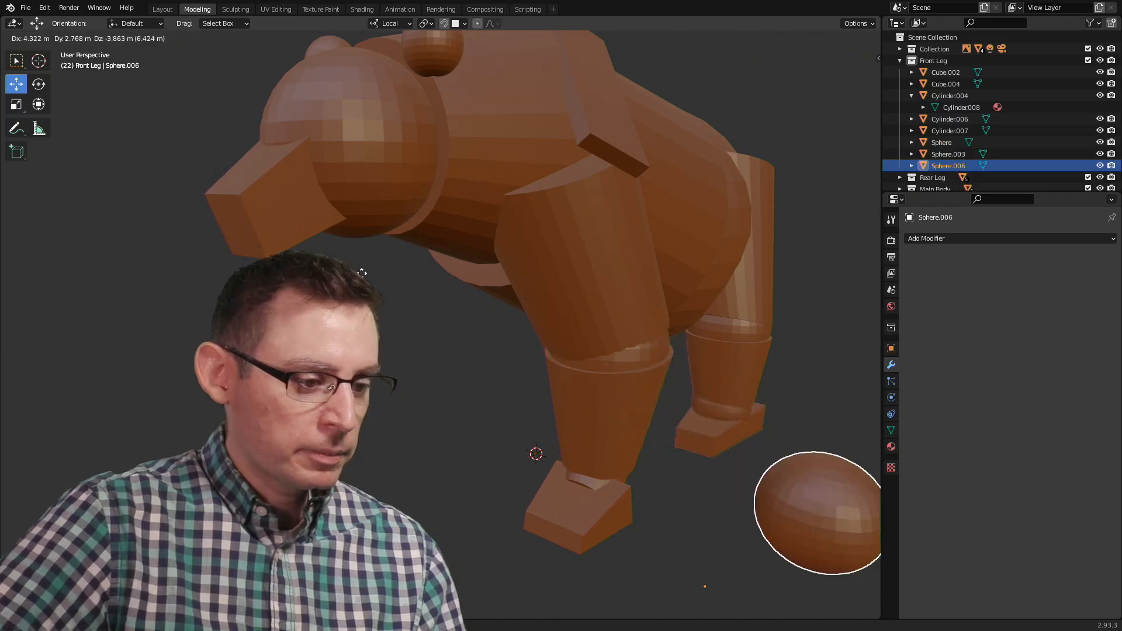
click(85, 200)
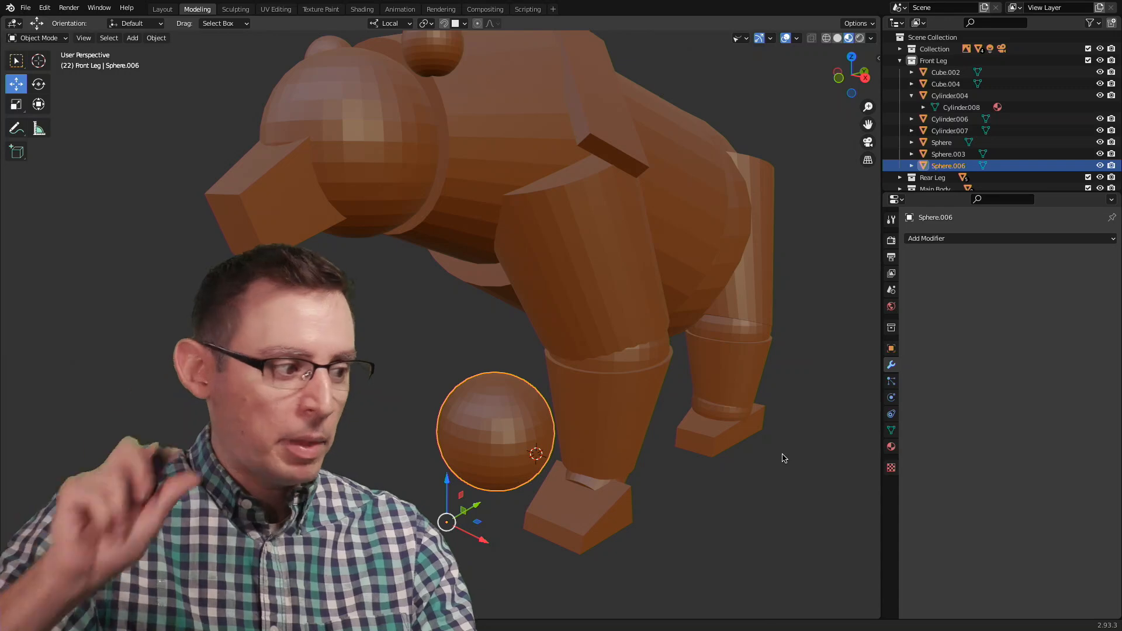
Set the duplicated knee sphere's X, Y and Z location to 0 m in its object transform.
click(891, 349)
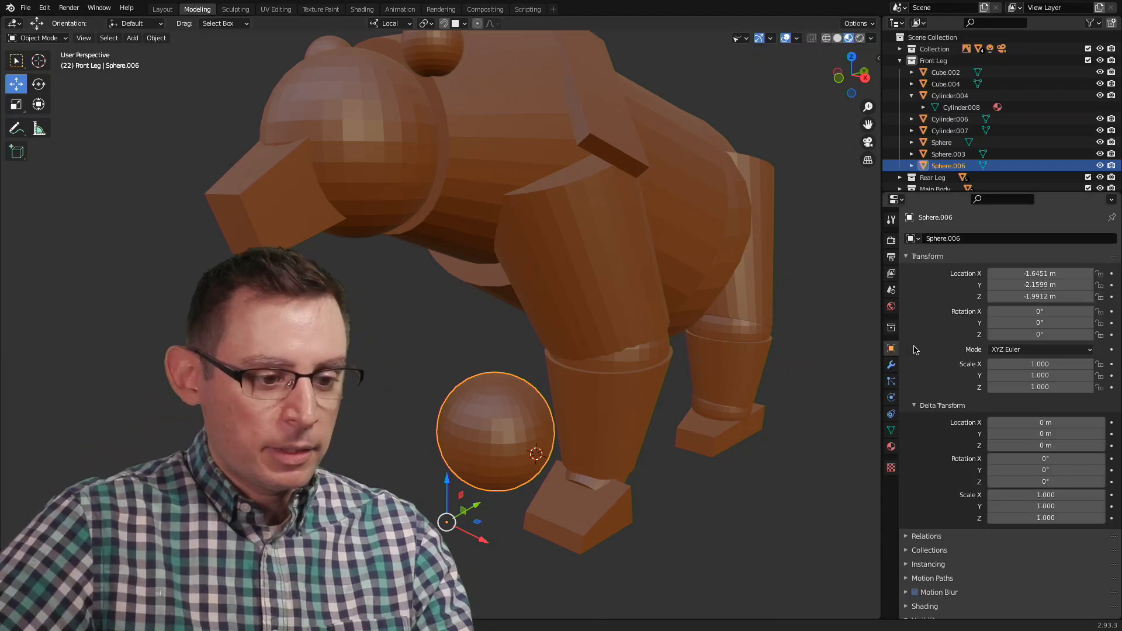
click(1061, 282)
key(Return)
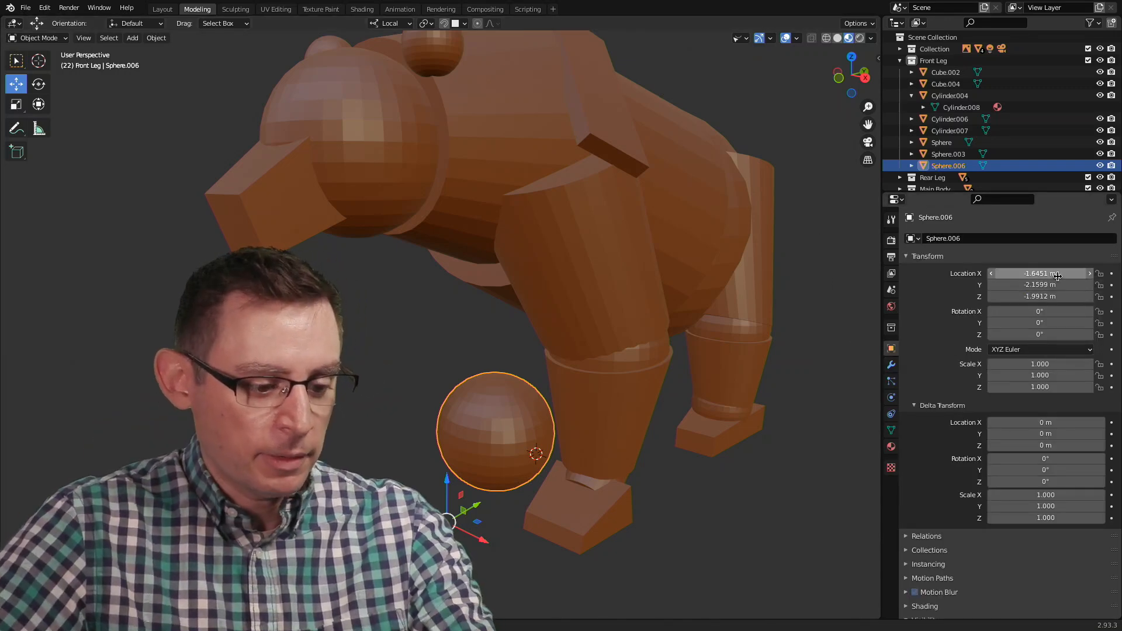
click(1058, 276)
text(0)
key(Return)
click(1064, 285)
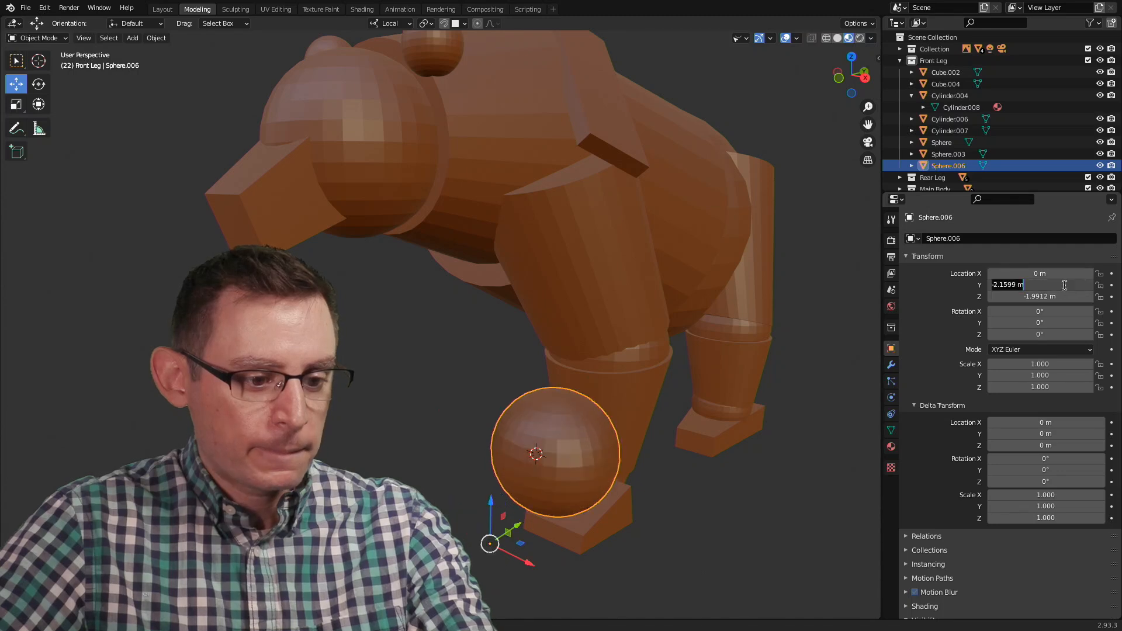
text(0)
key(Return)
click(1061, 297)
text(0)
key(Return)
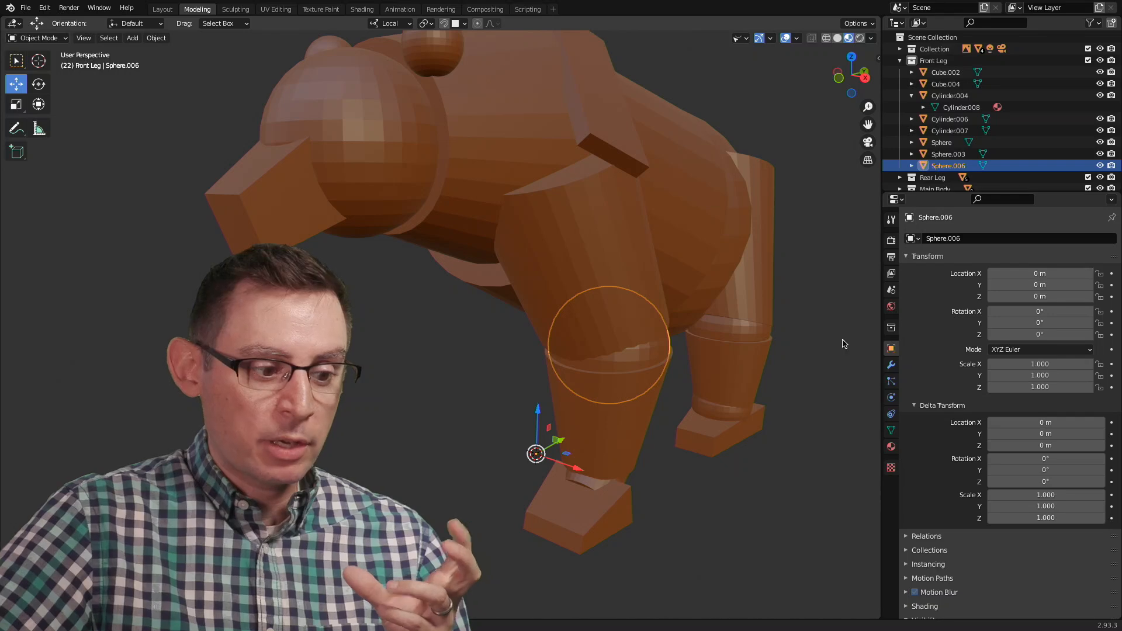
Alternate the selection between Sphere.003 and Sphere.006 to compare their location values.
click(947, 155)
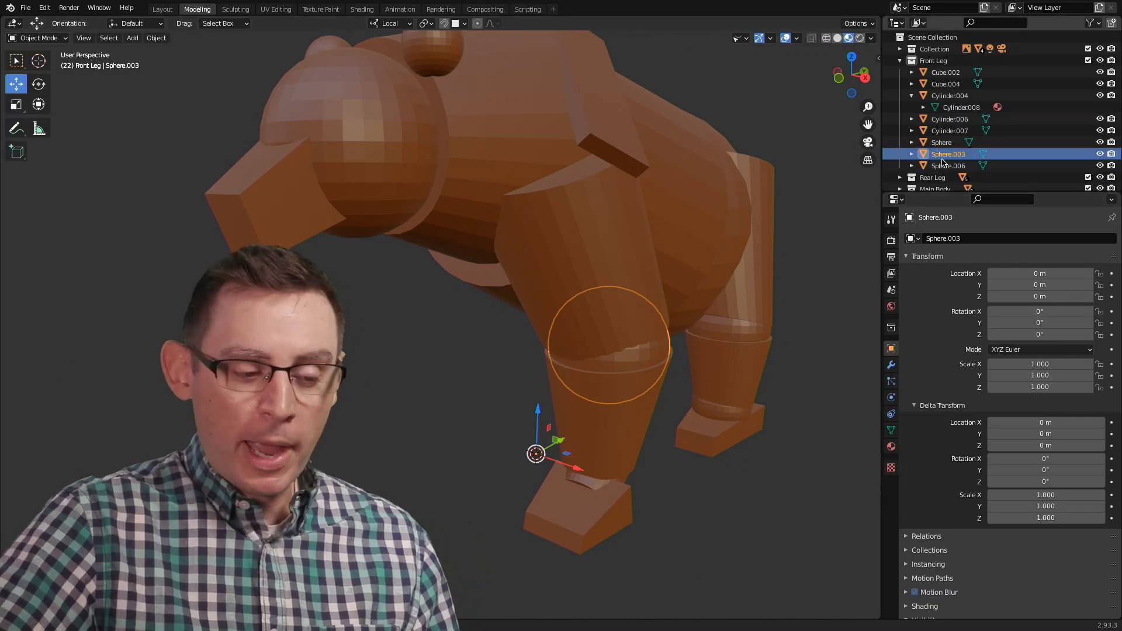
click(949, 166)
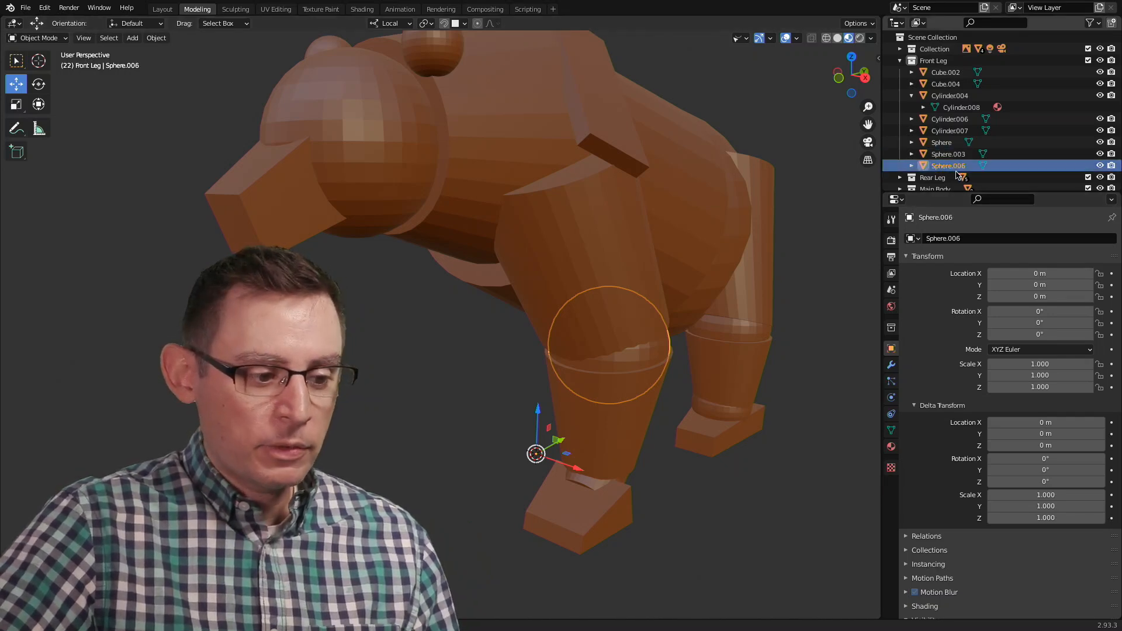
click(949, 156)
click(950, 166)
click(949, 156)
click(950, 166)
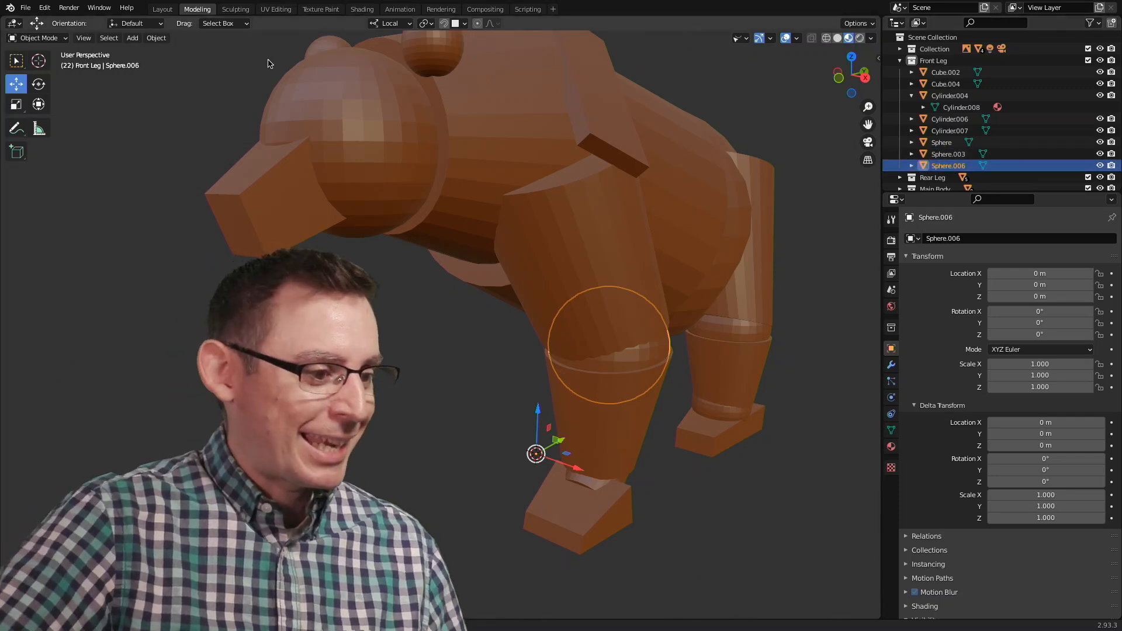
Mirror the duplicated knee sphere along the X axis to the opposite side of the bear, then deselect it.
click(157, 38)
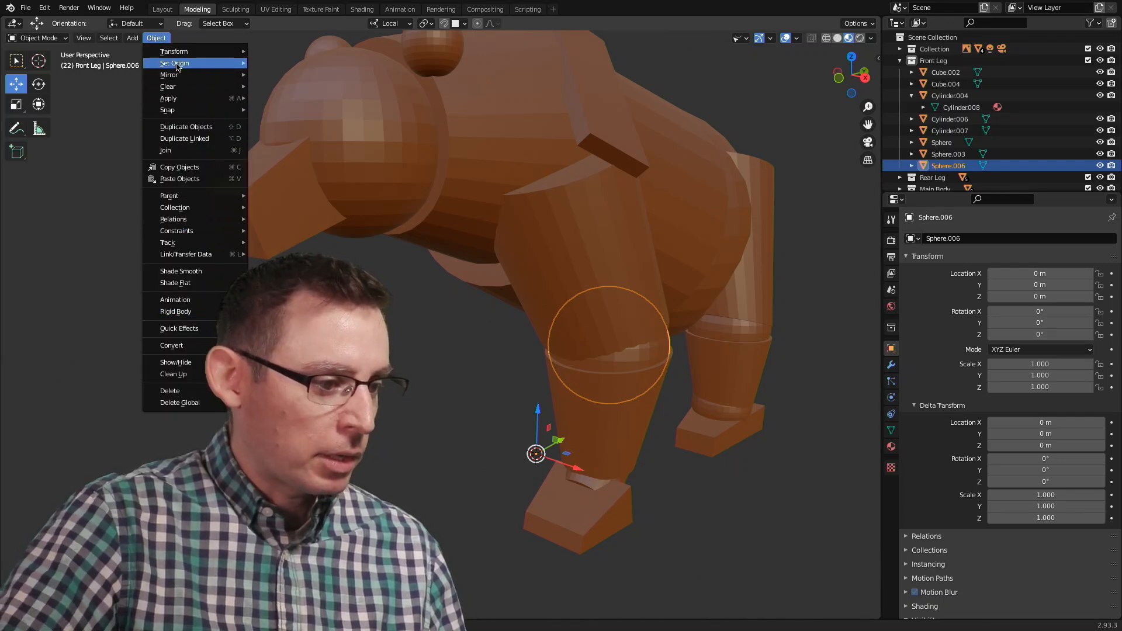
mouse_move(181, 75)
click(289, 92)
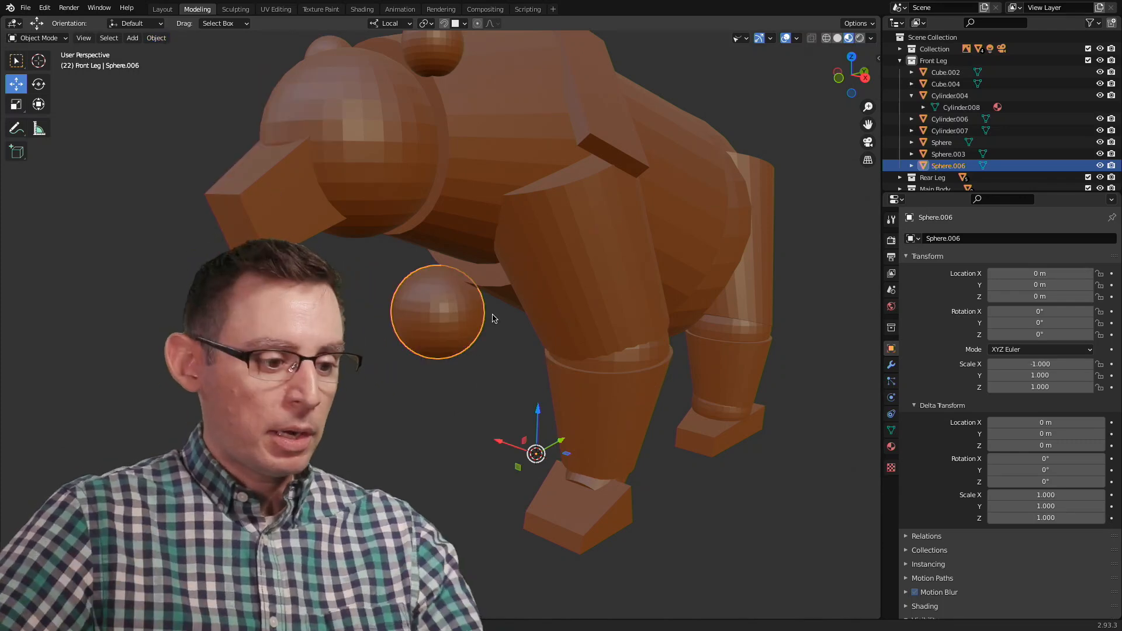
click(470, 433)
middle_drag(483, 402, 605, 353)
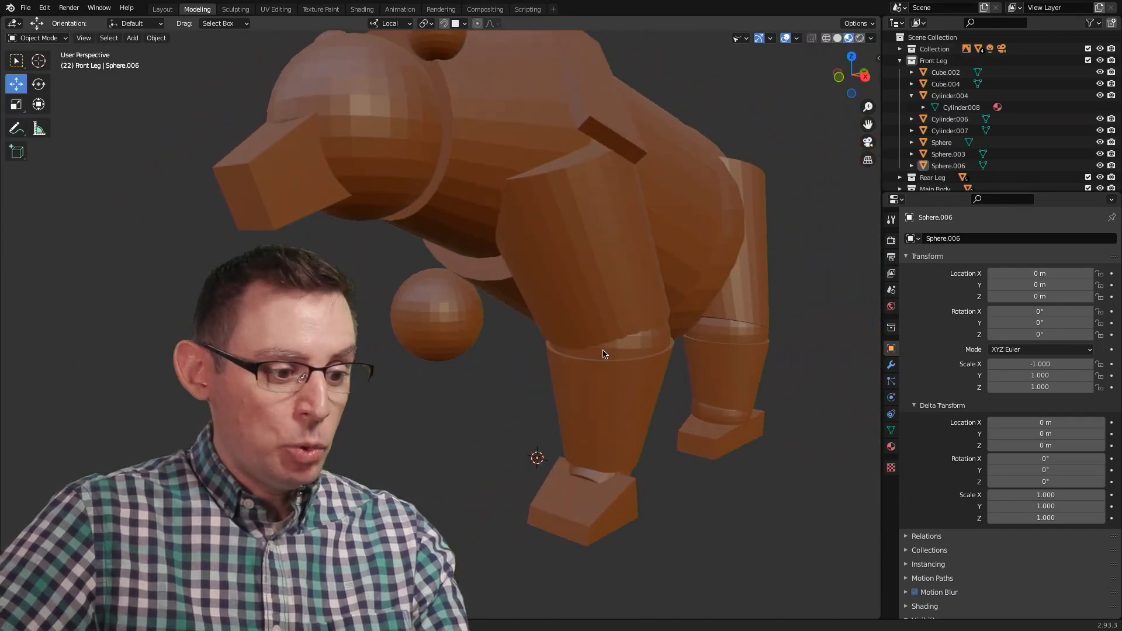
Select the original and mirrored knee spheres together and examine their placement relative to the shared origin.
click(605, 354)
shift+click(453, 324)
middle_drag(453, 357, 445, 389)
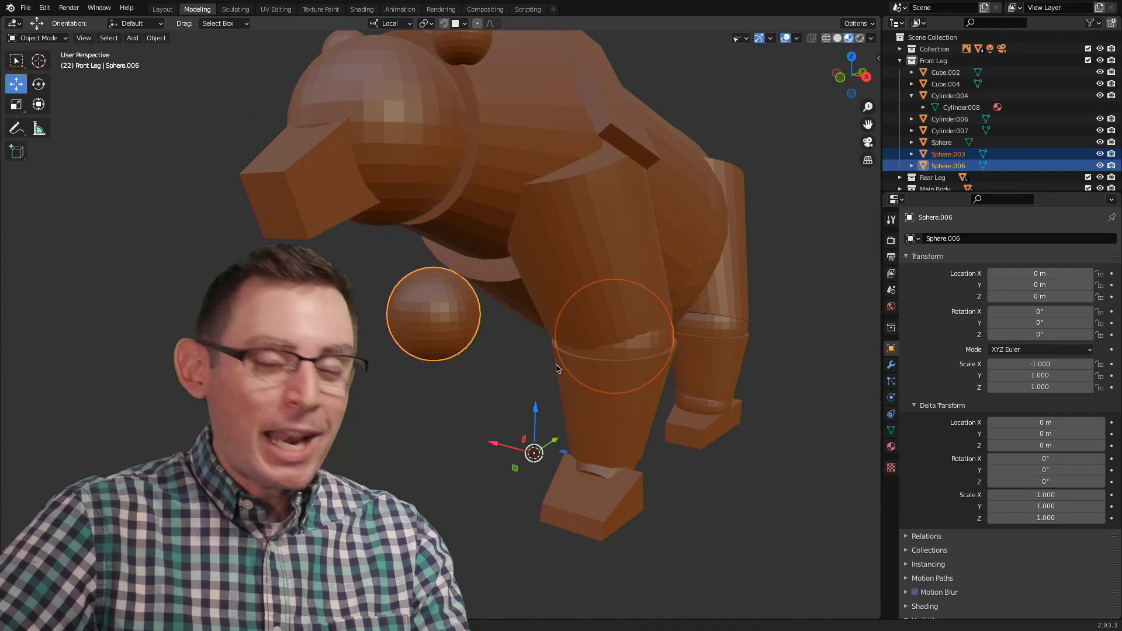
middle_drag(486, 406, 510, 390)
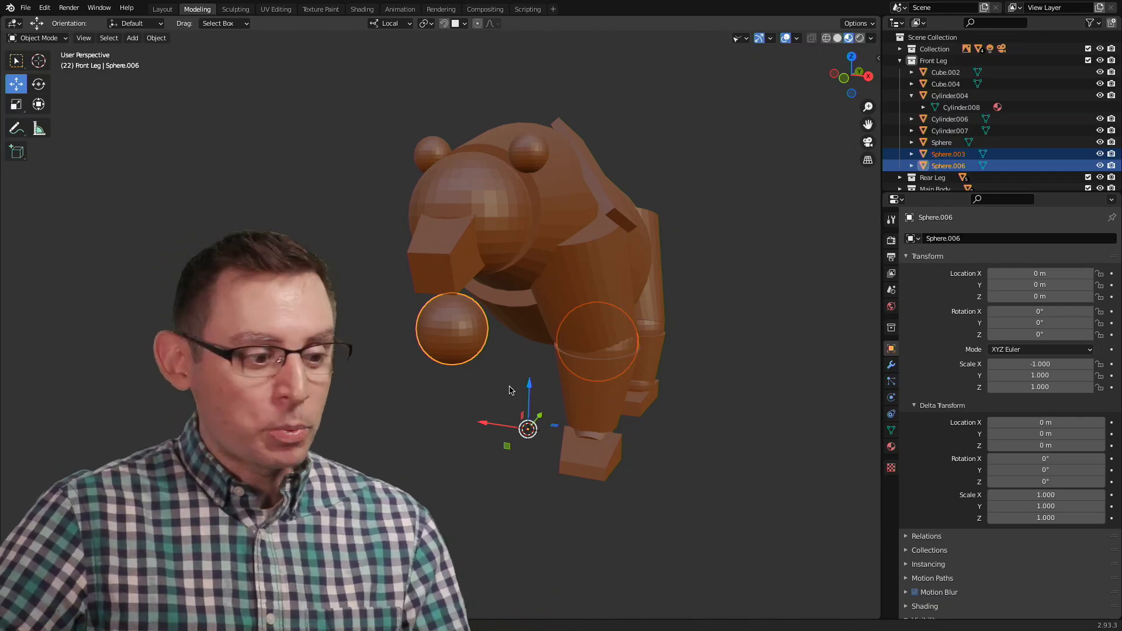
Move the original knee sphere along Y to about 1.6 m, behind the front leg, and deselect it.
click(735, 320)
middle_drag(735, 320, 679, 341)
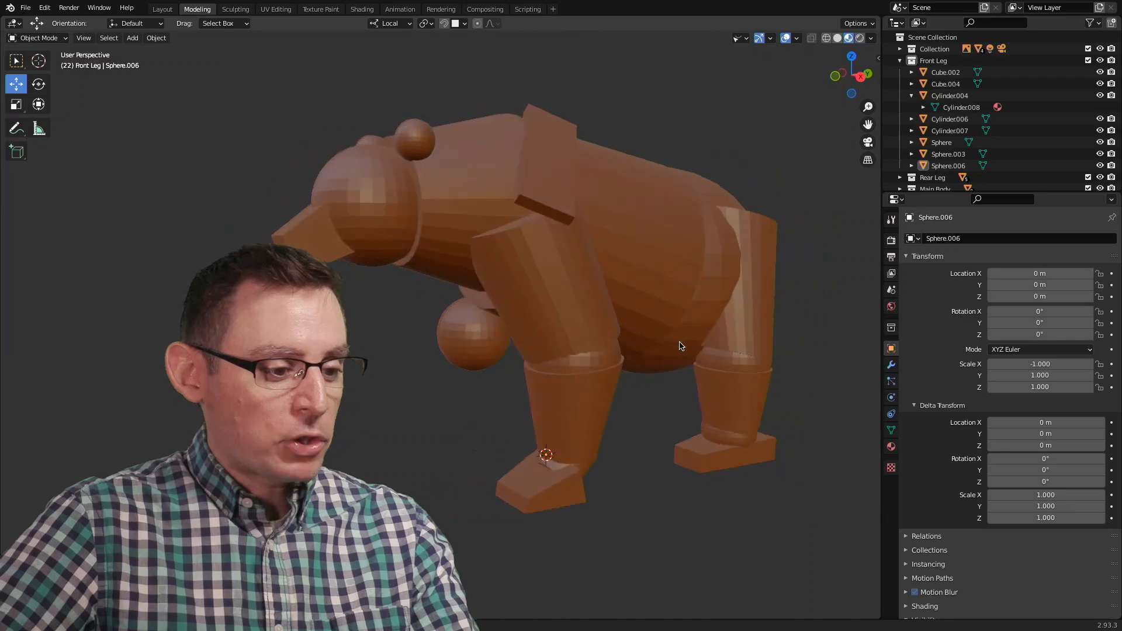
click(585, 360)
middle_drag(562, 367, 586, 367)
click(443, 334)
click(598, 363)
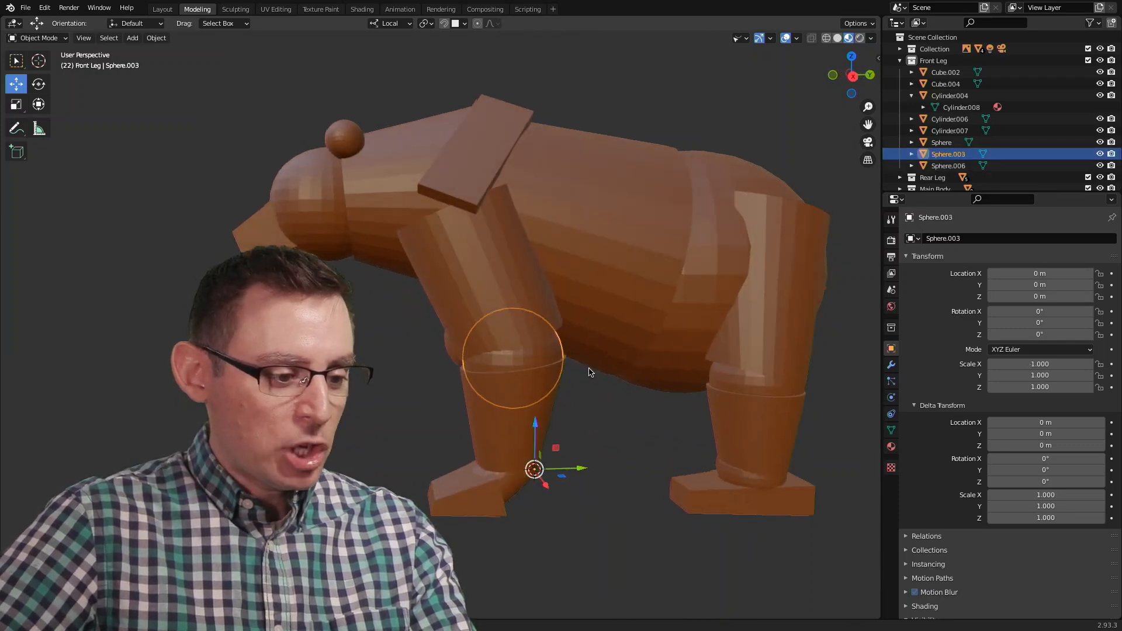
drag(582, 473, 625, 465)
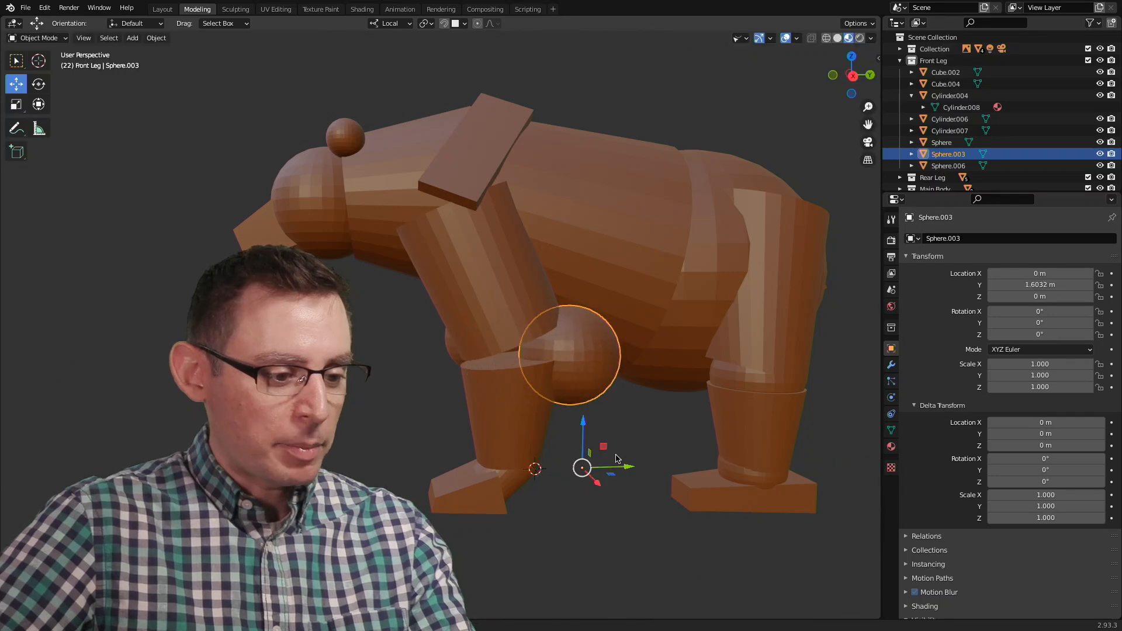
click(573, 438)
middle_drag(573, 437, 589, 388)
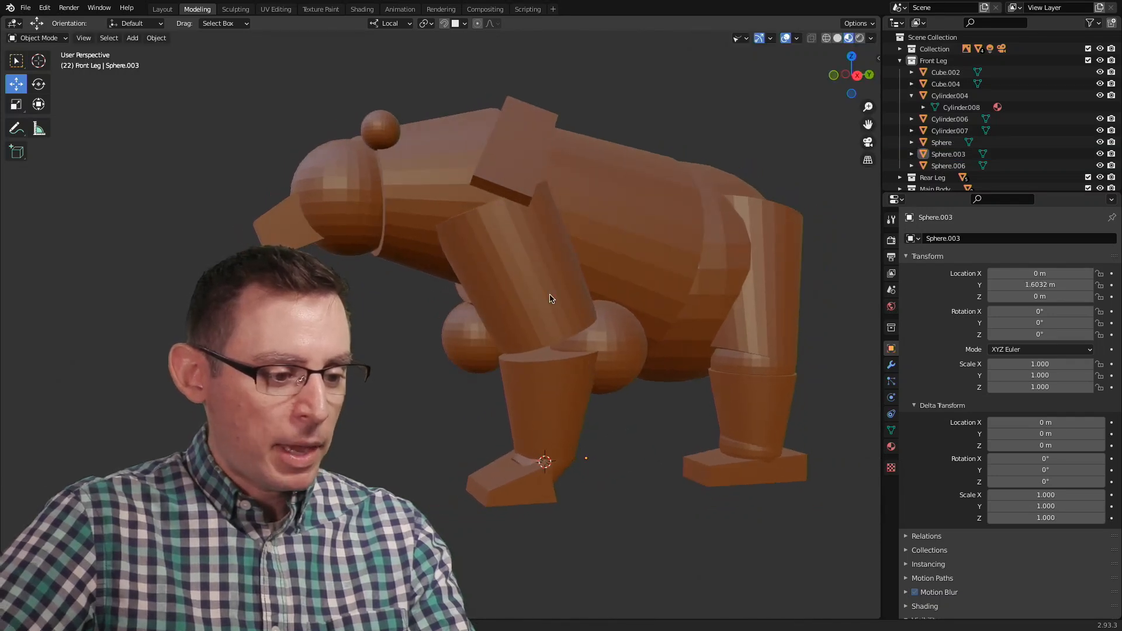
Rotate the upper front-leg cylinder about 20.2° around its X axis, then examine the opposite side of the bear.
click(538, 238)
click(38, 83)
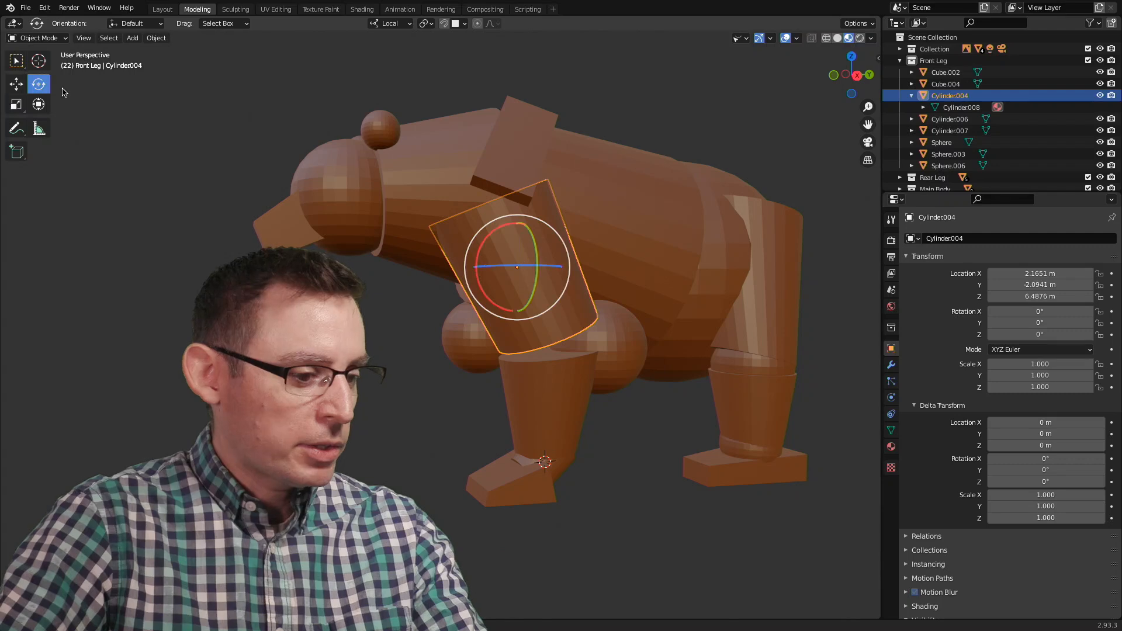
drag(501, 237, 484, 243)
click(433, 371)
middle_drag(434, 370, 567, 373)
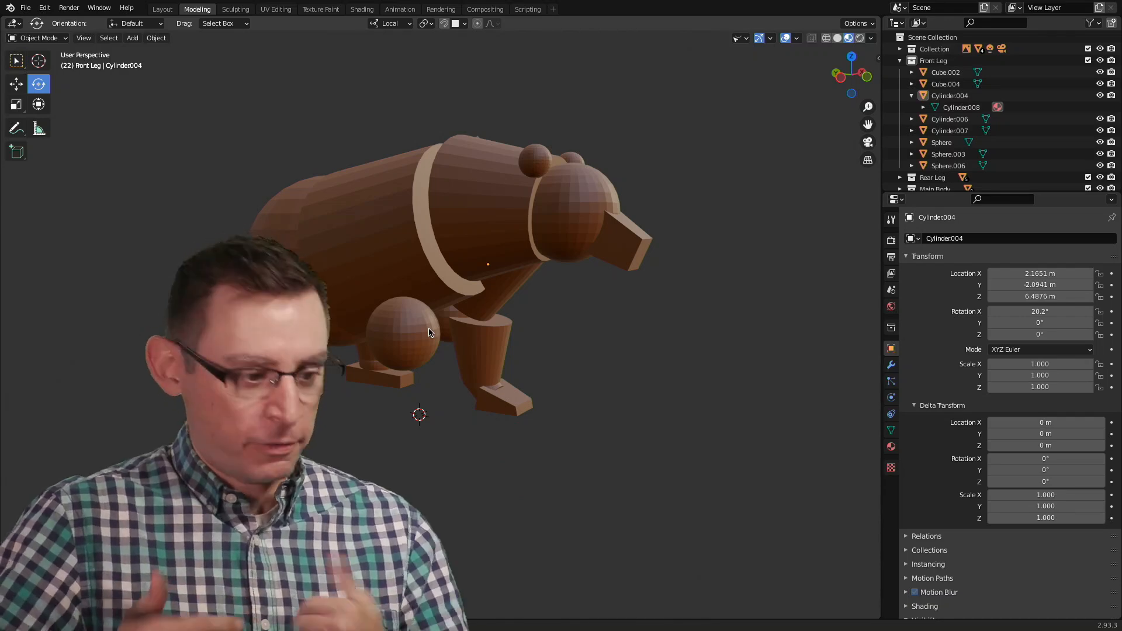
Undo the upper-leg rotation and the original knee sphere's move along Y.
key(ctrl+z)
key(ctrl+z)
key(ctrl+z)
key(ctrl+z)
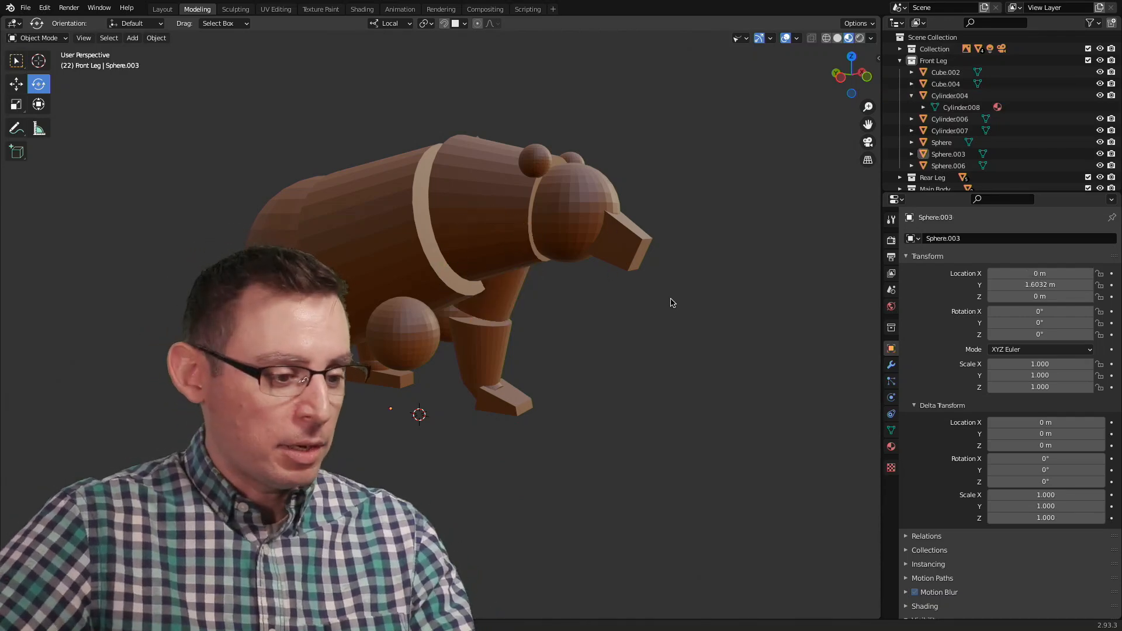
key(ctrl+z)
Delete the mirrored duplicate of the knee sphere, Sphere.006.
middle_drag(602, 356, 498, 351)
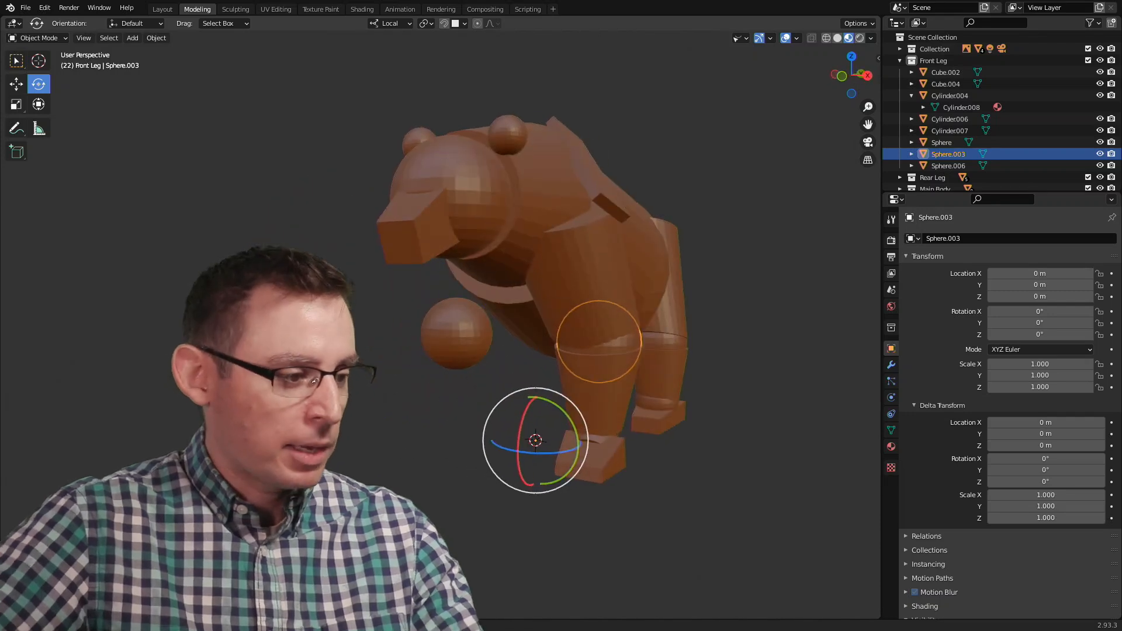
key(w)
click(435, 330)
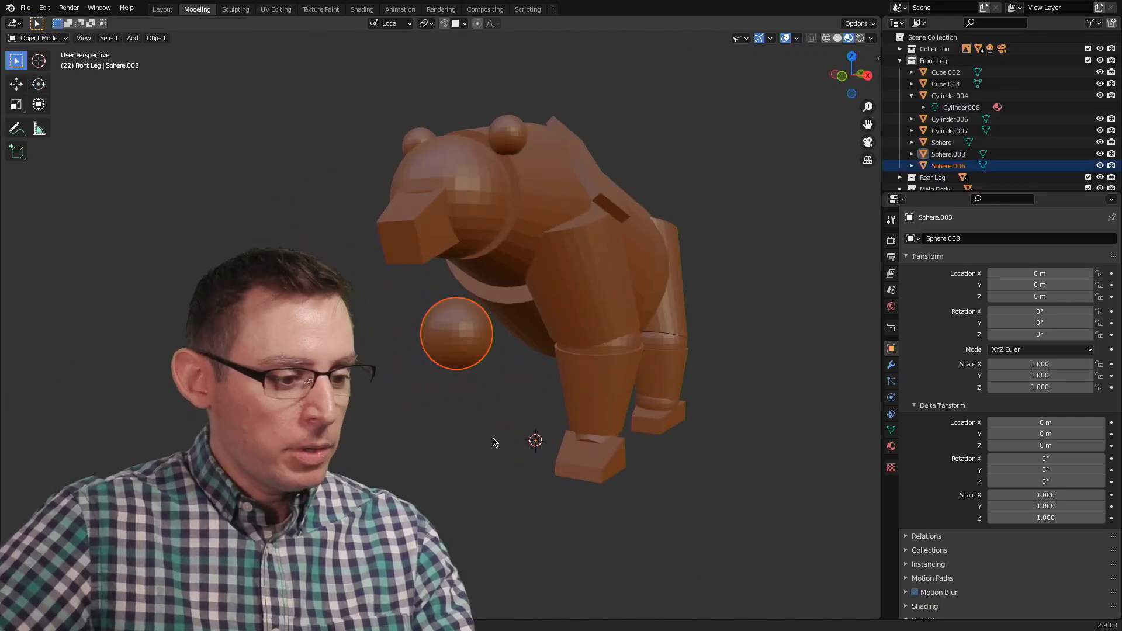
key(x)
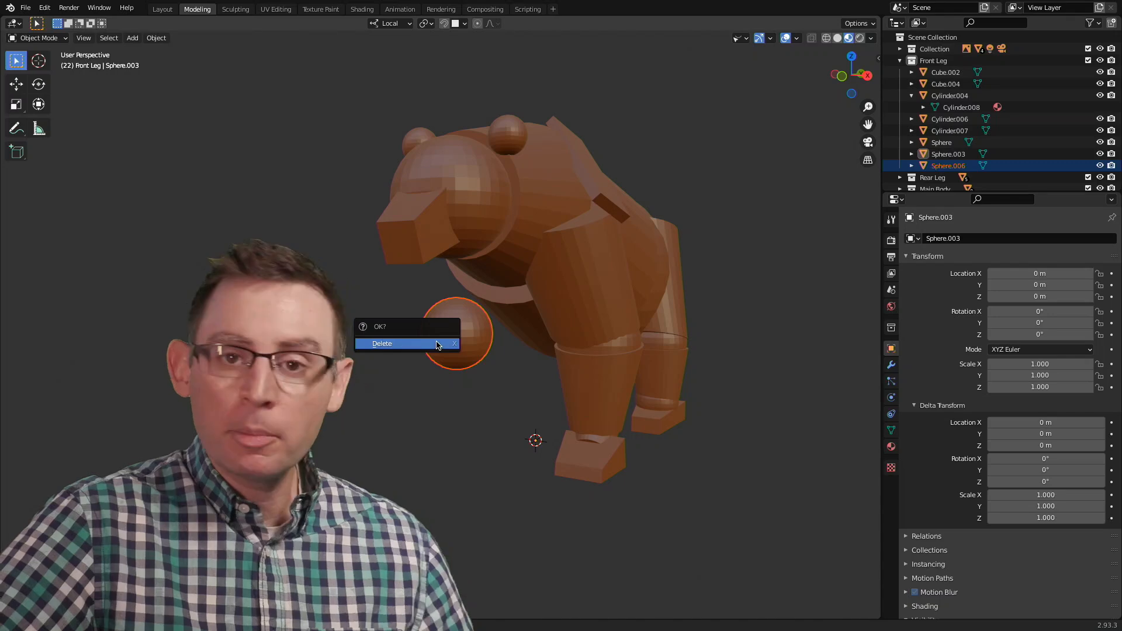
click(433, 344)
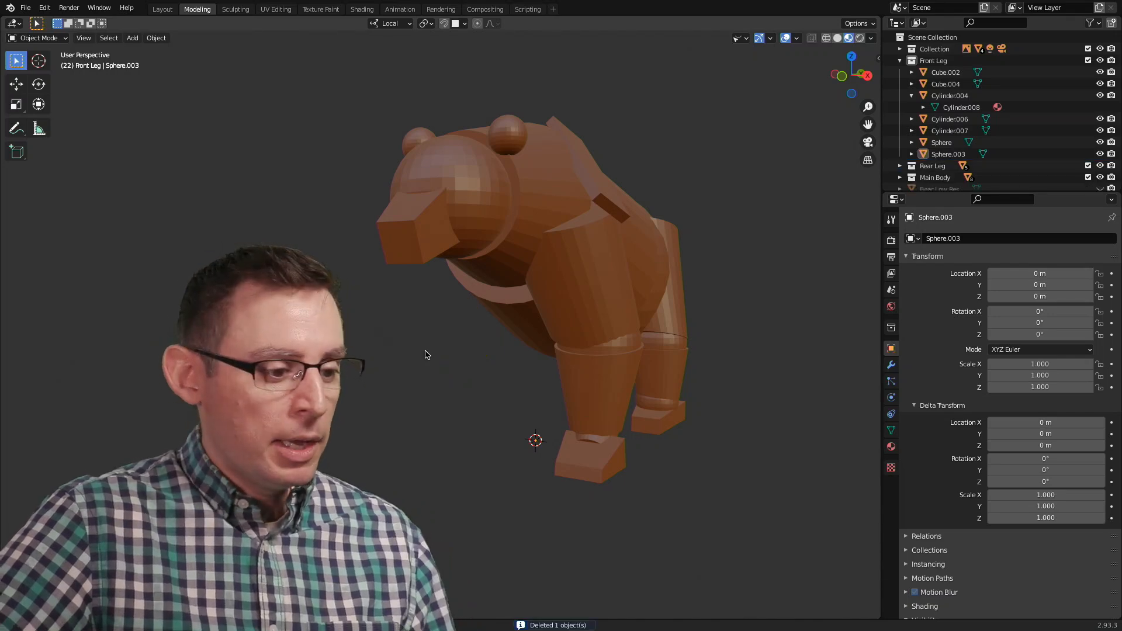
Select the front leg's knee sphere and activate the Move tool to examine where its origin sits.
middle_drag(724, 293, 533, 341)
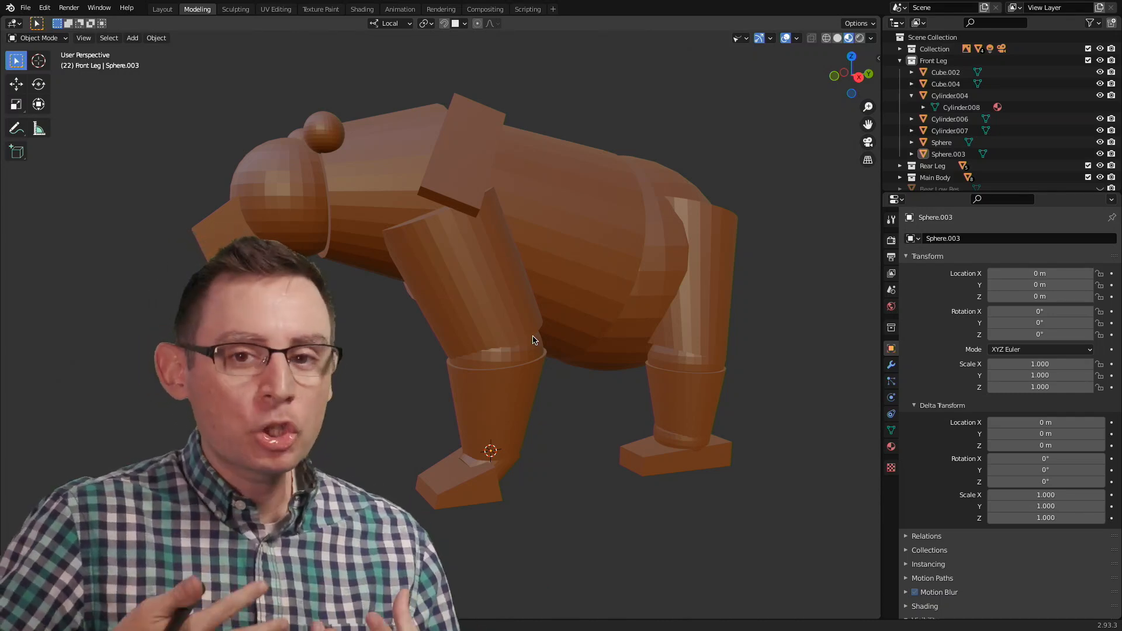
middle_drag(386, 318, 530, 331)
scroll(602, 348, up, 2)
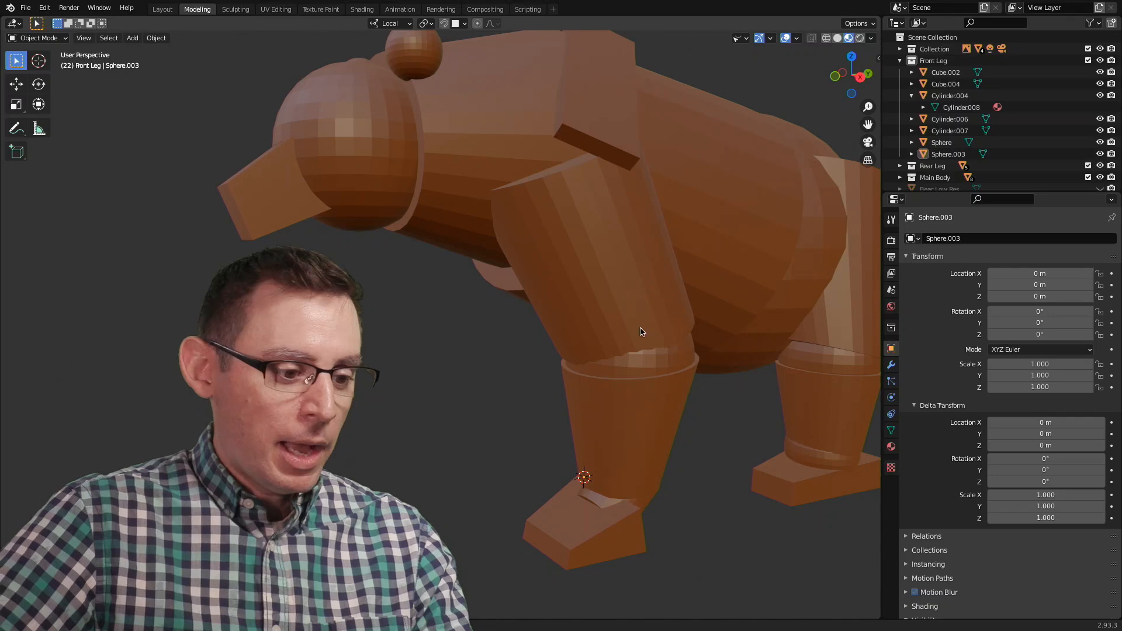
click(643, 360)
middle_drag(537, 415, 105, 79)
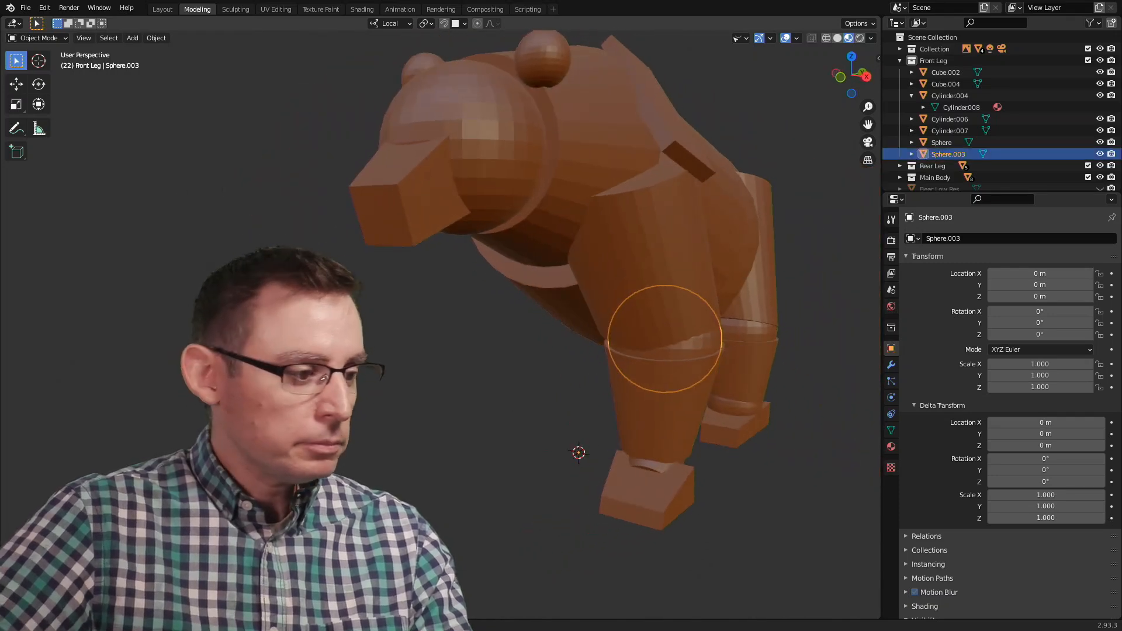
click(15, 84)
mouse_move(554, 467)
middle_down()
mouse_move(531, 476)
mouse_move(556, 461)
mouse_move(551, 472)
middle_up()
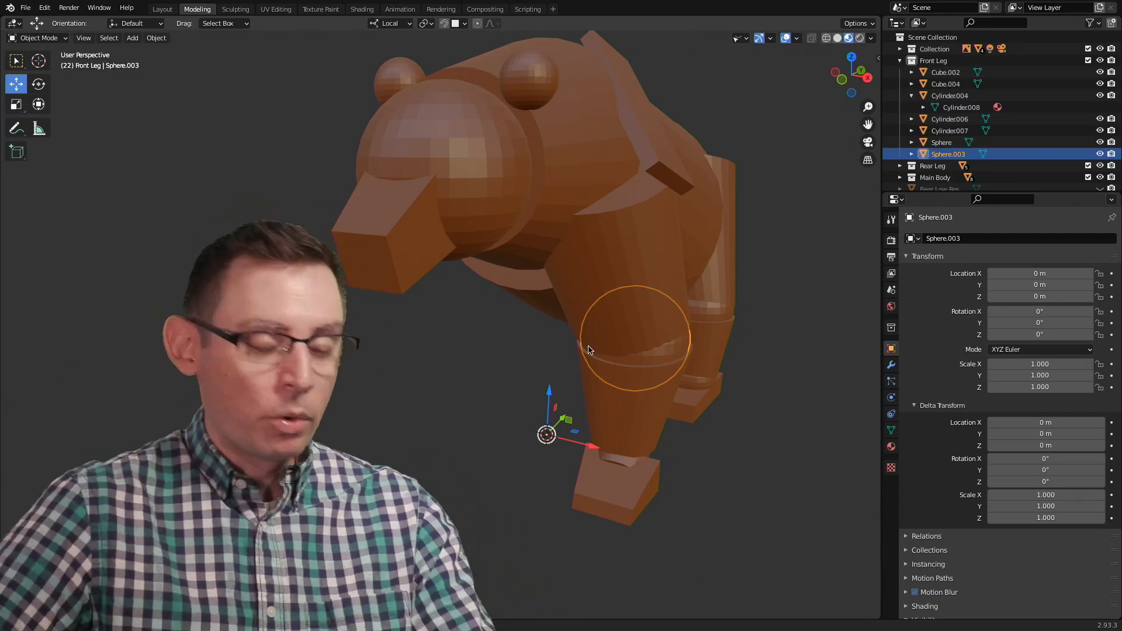
Select the upper front-leg cylinder and examine where its origin sits.
click(480, 375)
middle_drag(648, 344, 601, 339)
click(613, 299)
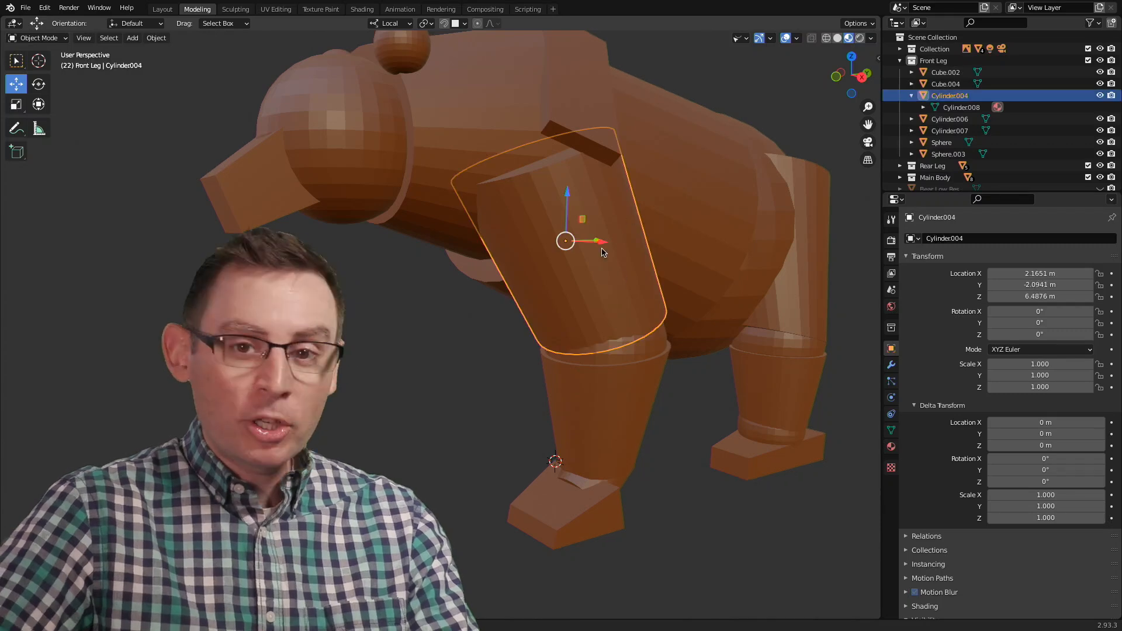
middle_drag(604, 250, 552, 245)
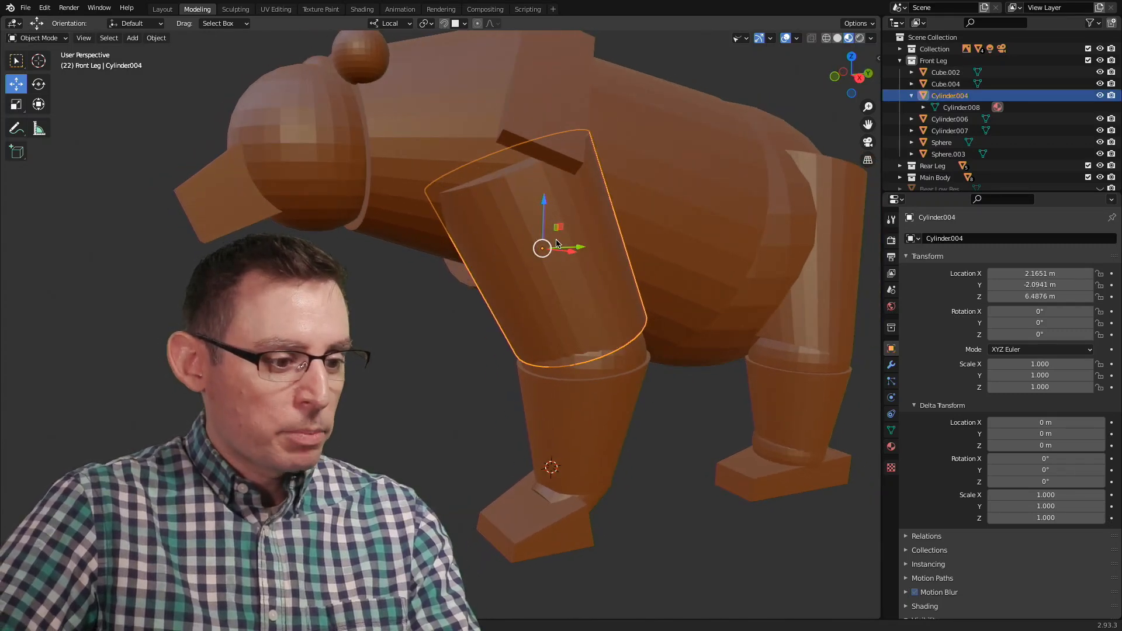
middle_drag(547, 306, 576, 290)
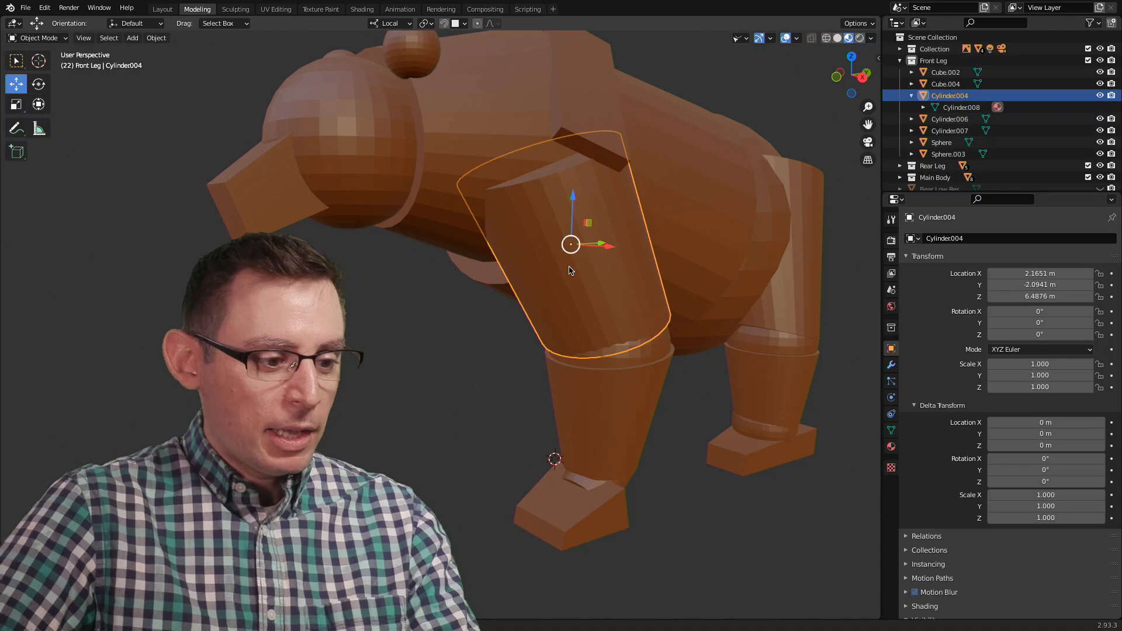
Reselect the knee sphere to compare its origin with the upper-leg cylinder's origin.
click(453, 384)
click(636, 359)
middle_drag(691, 393, 591, 379)
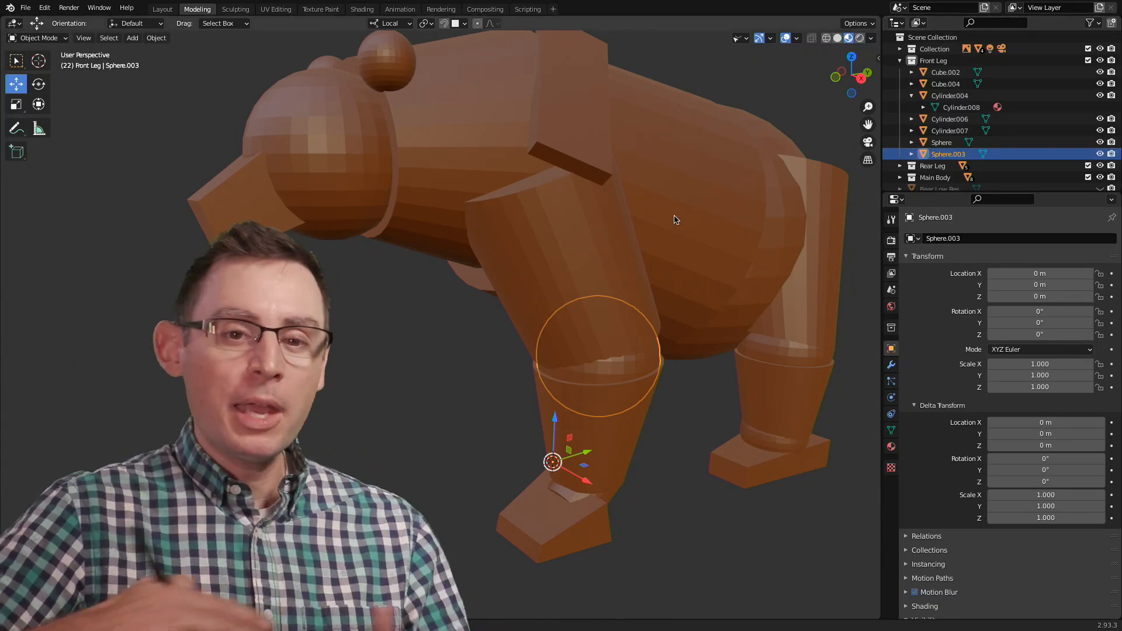
Select the front leg's knee sphere and open its modifier settings.
click(479, 403)
scroll(474, 370, up, 2)
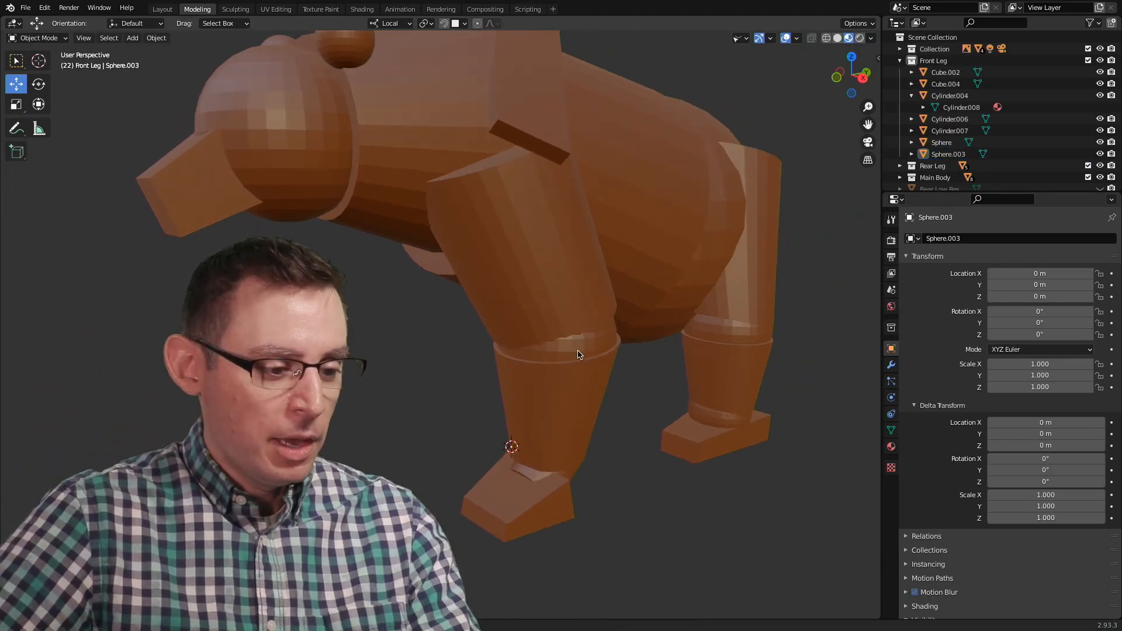
click(577, 357)
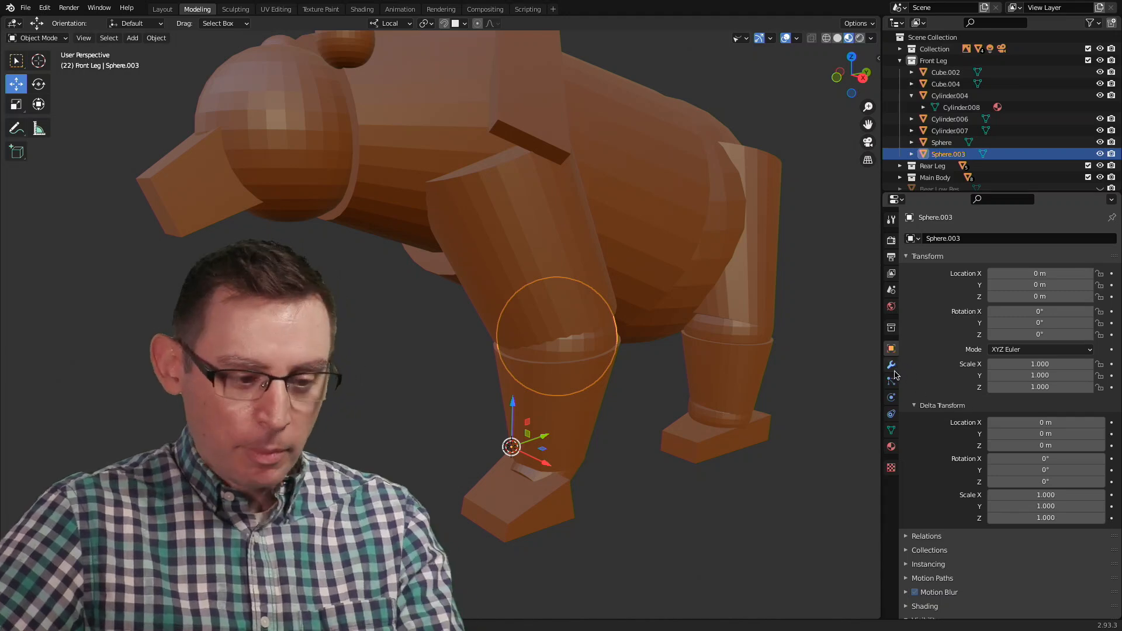
drag(796, 367, 879, 368)
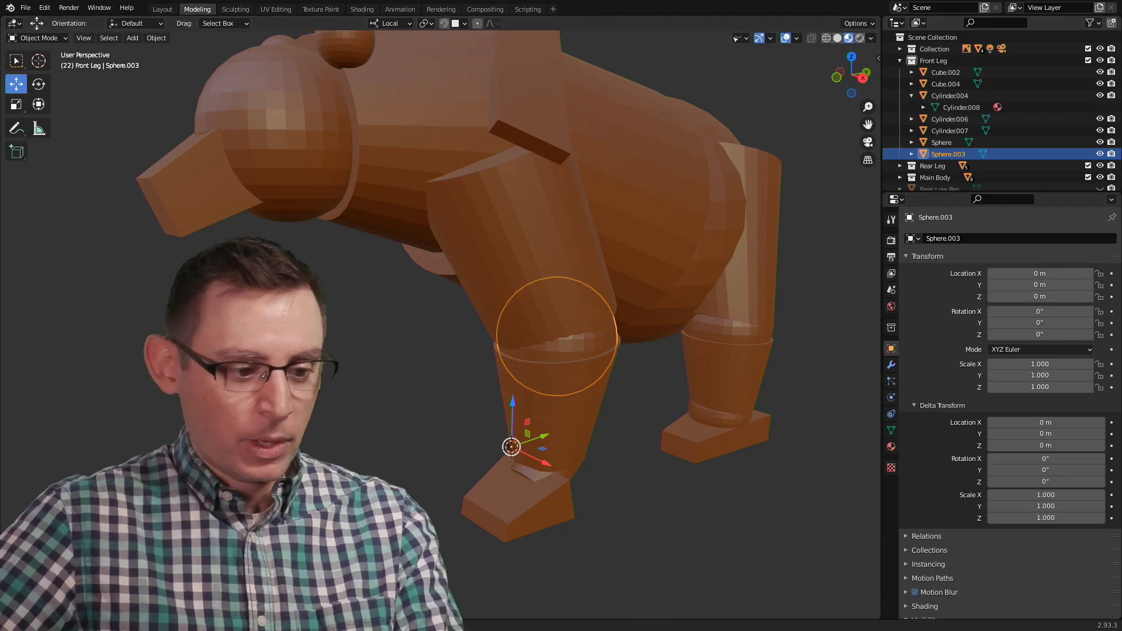
click(892, 364)
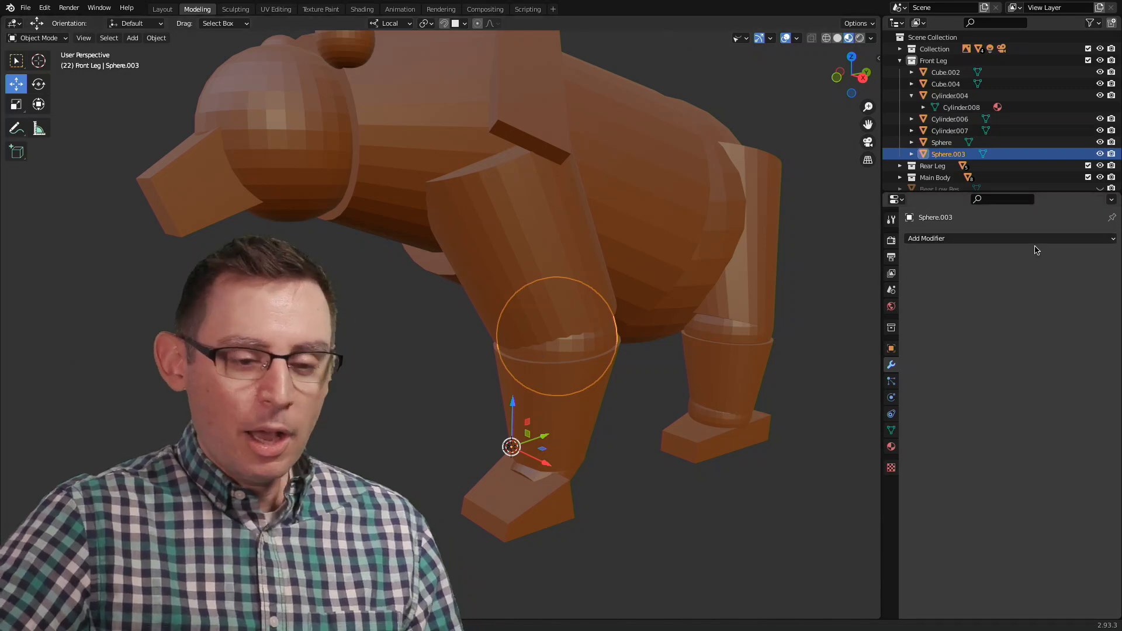
Add a Mirror modifier to the front leg's knee sphere, mirroring it across the X axis.
click(985, 243)
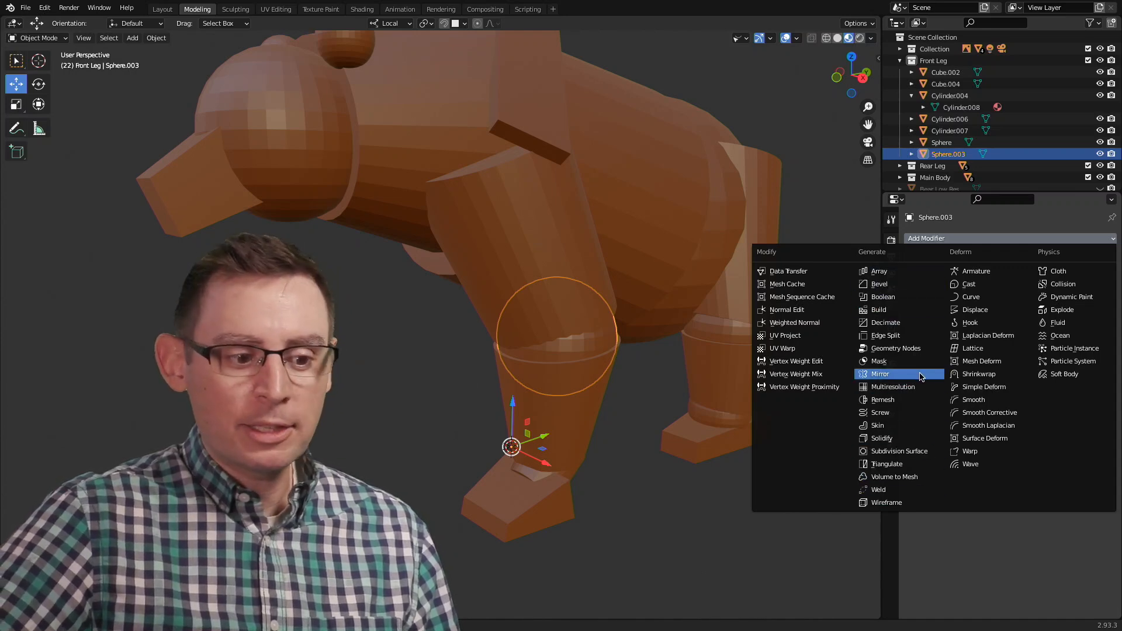
click(918, 375)
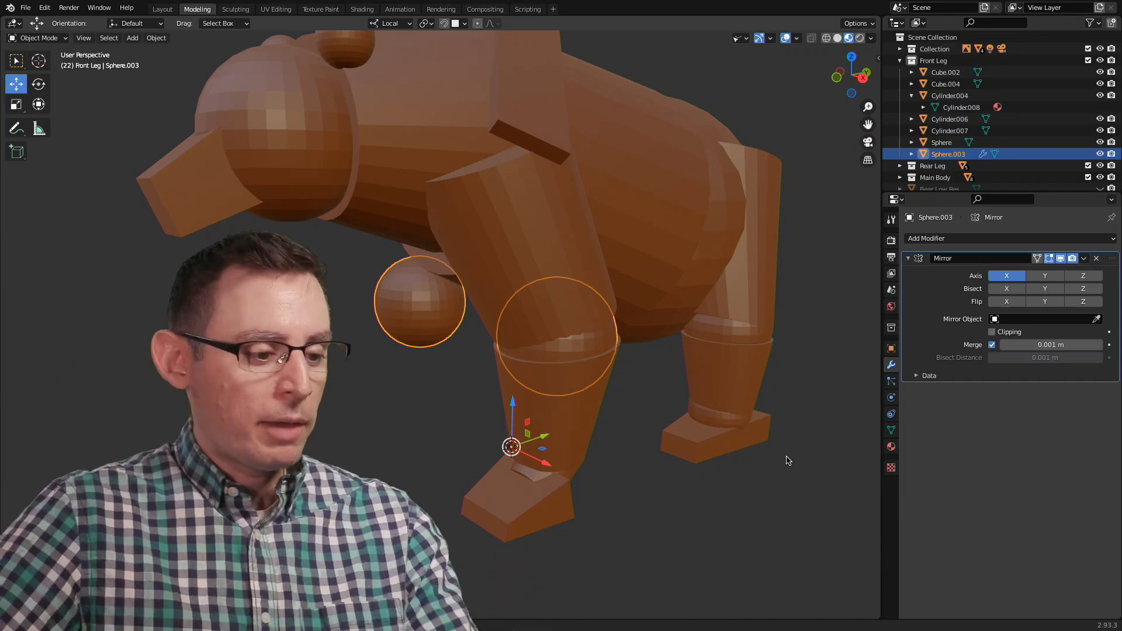
mouse_move(386, 401)
middle_down()
mouse_move(466, 401)
mouse_move(377, 405)
mouse_move(377, 390)
middle_up()
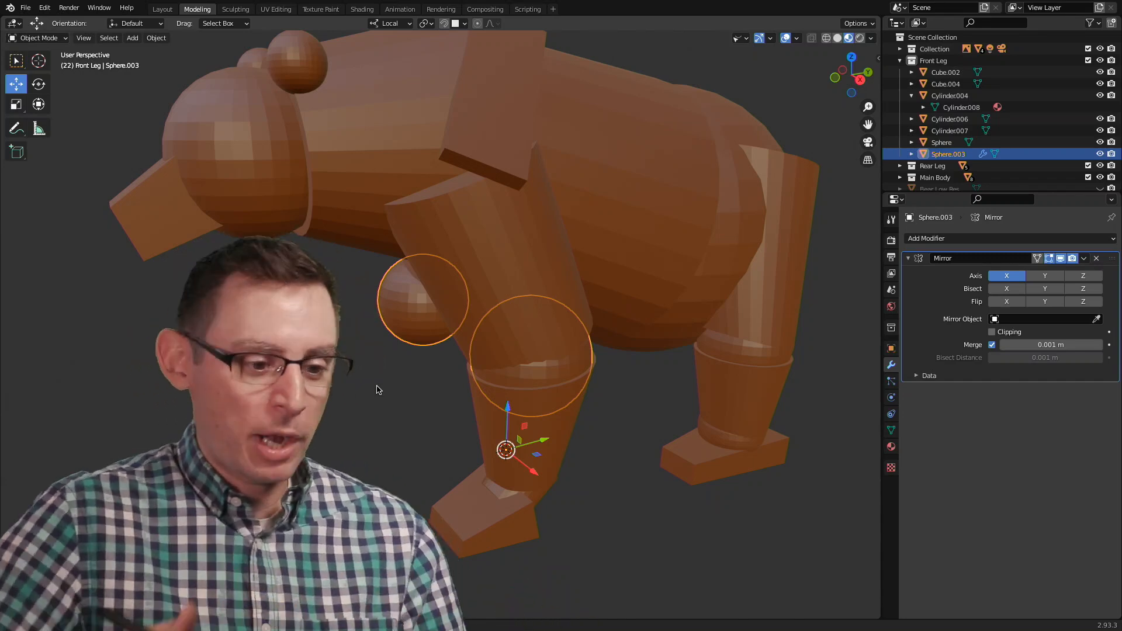
Try the Y and Z axes in the knee sphere's Mirror modifier, returning to X only.
click(1045, 278)
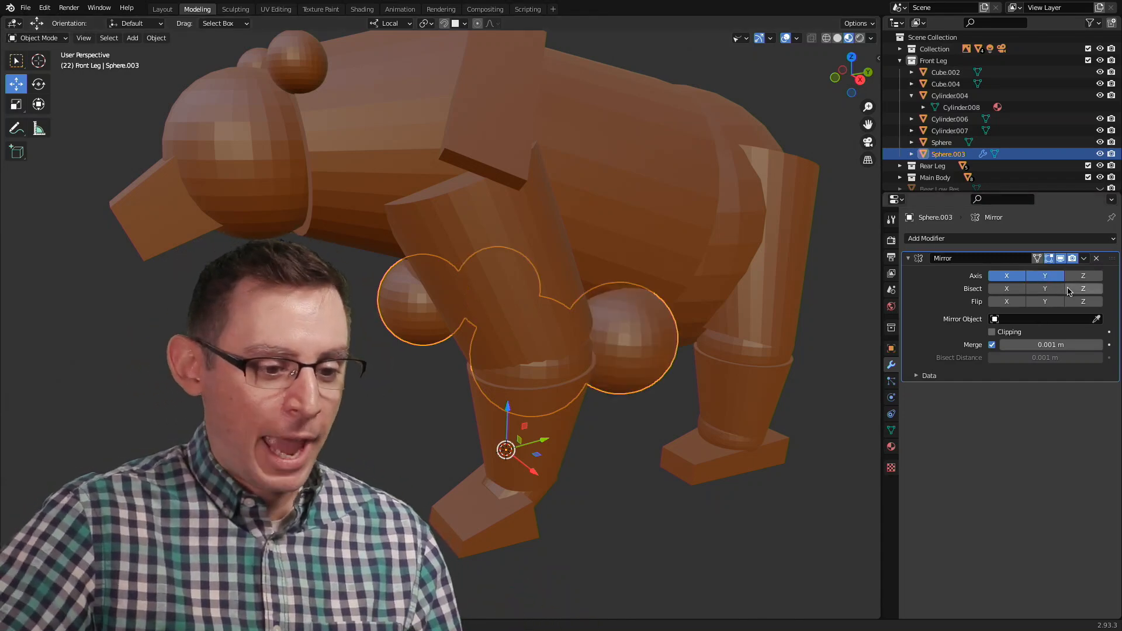
click(1045, 280)
click(1045, 277)
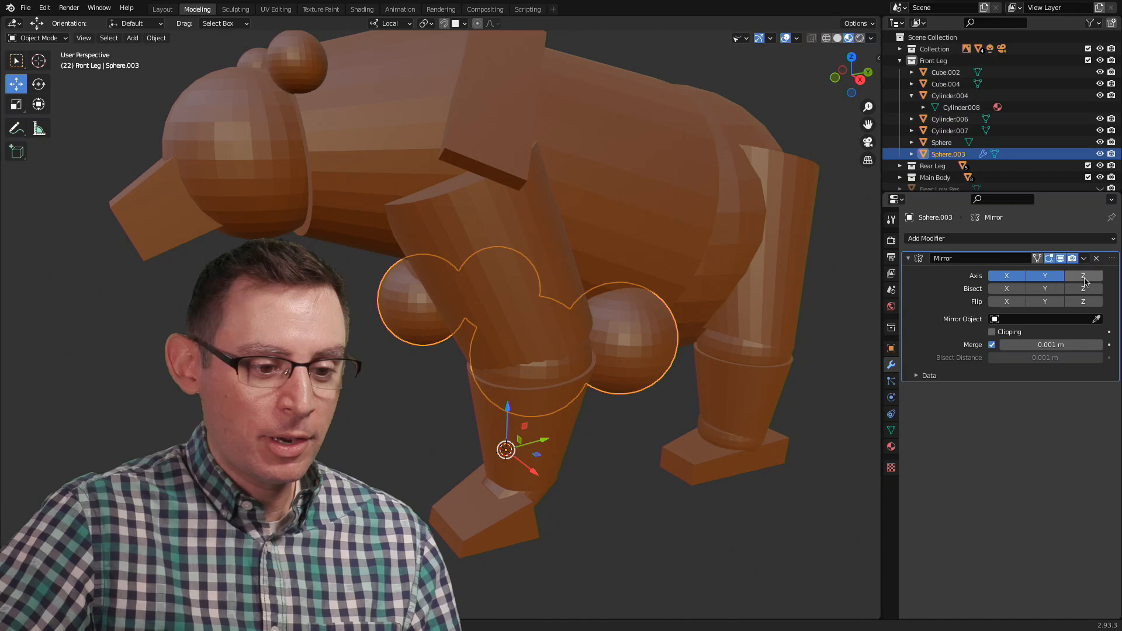
click(1082, 277)
click(1071, 279)
click(1045, 276)
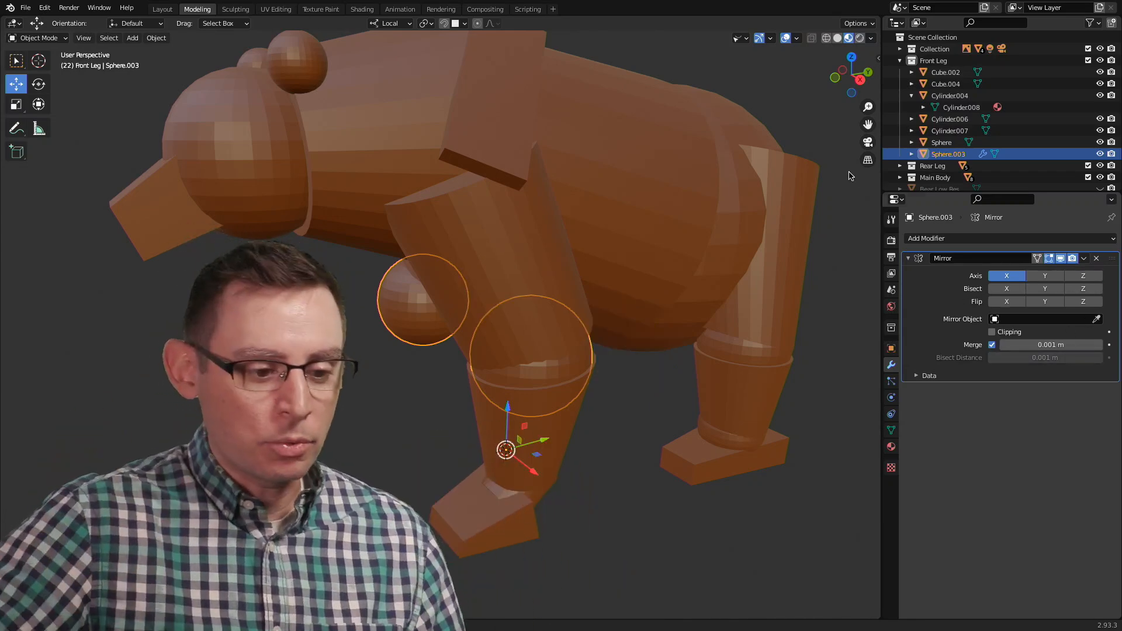
Turn off merging in the knee sphere's Mirror modifier.
click(992, 346)
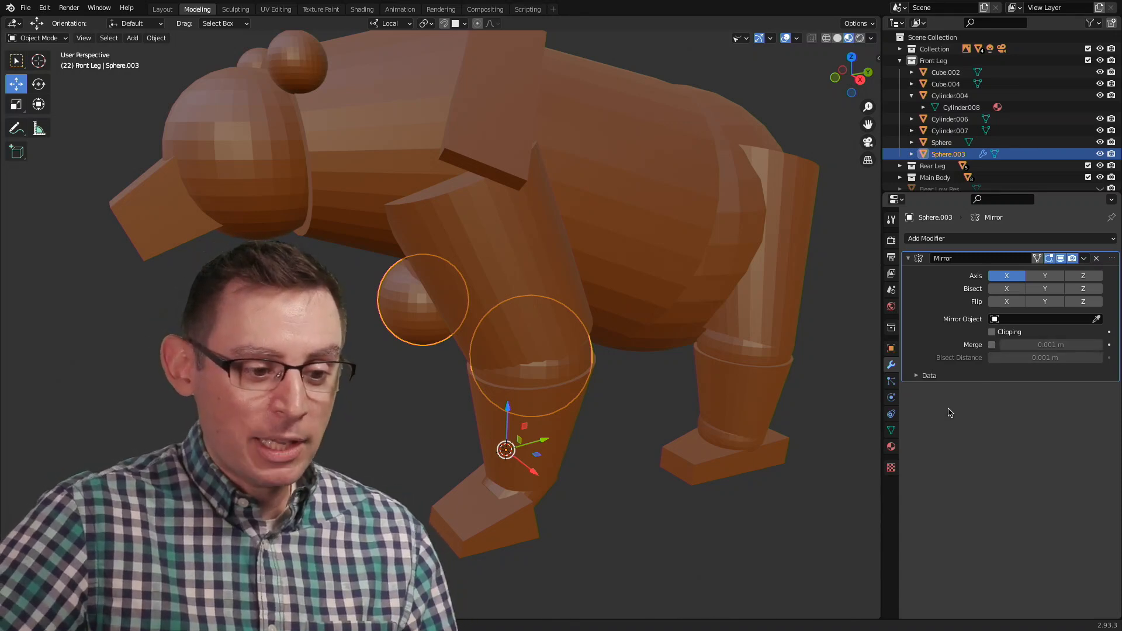
middle_drag(649, 380, 683, 376)
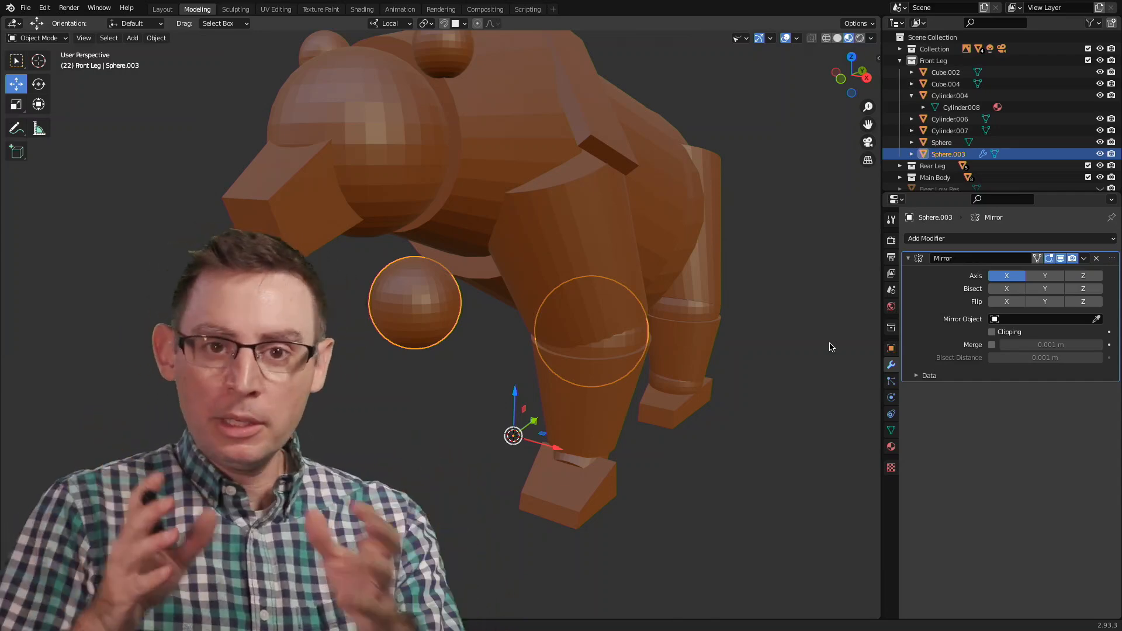
click(992, 345)
click(992, 346)
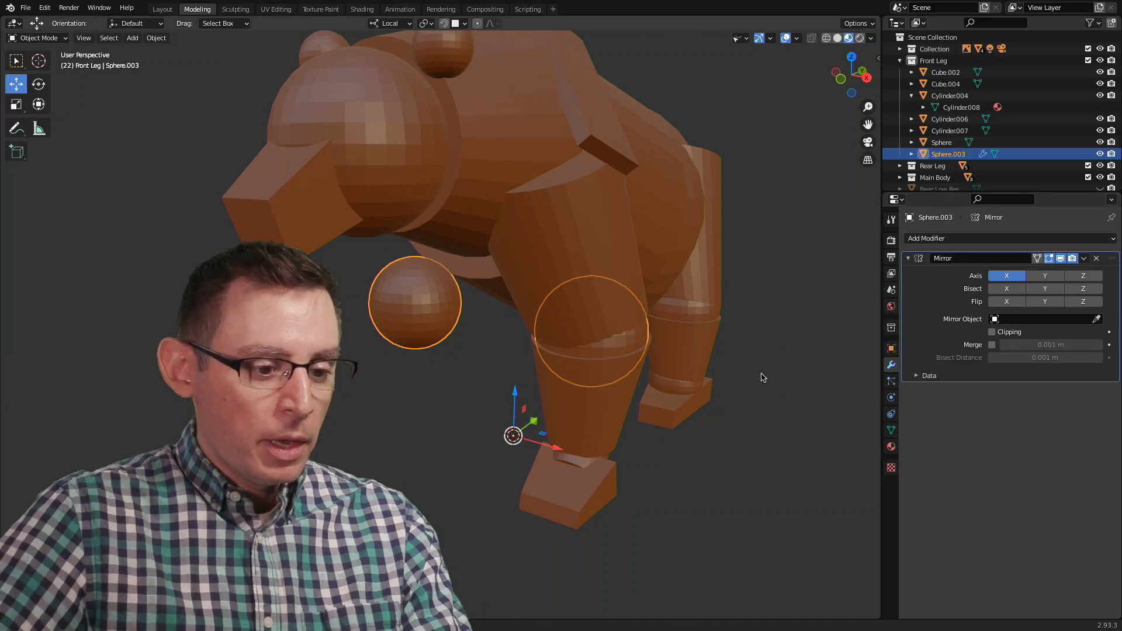
Select the upper front-leg cylinder and examine where its origin sits relative to the bear's centre.
click(761, 377)
middle_drag(777, 377, 564, 296)
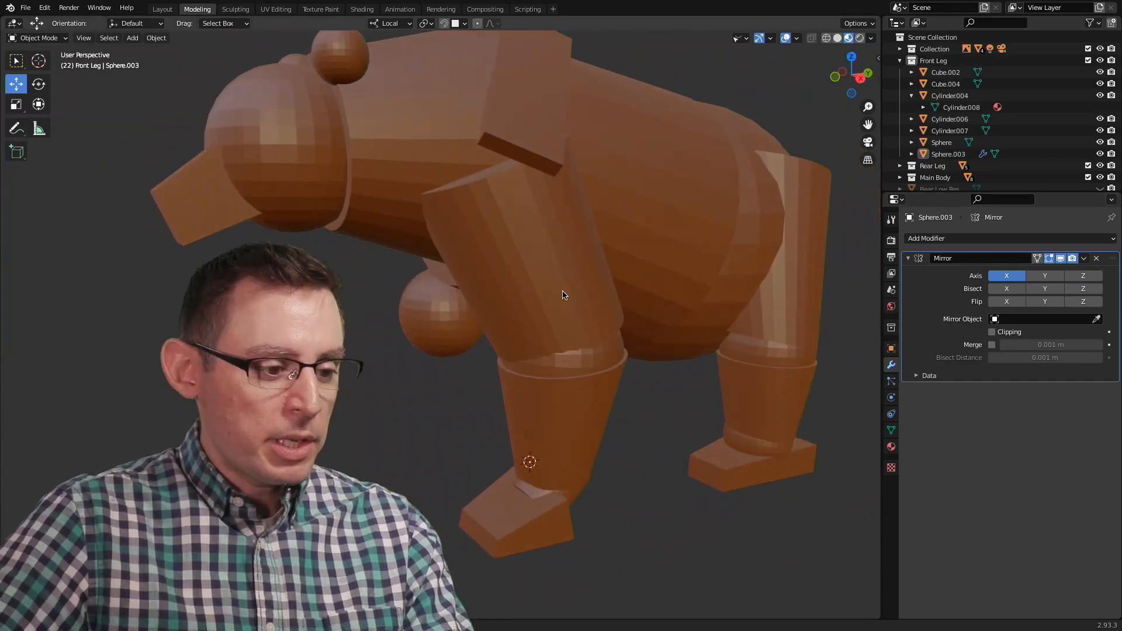
click(564, 295)
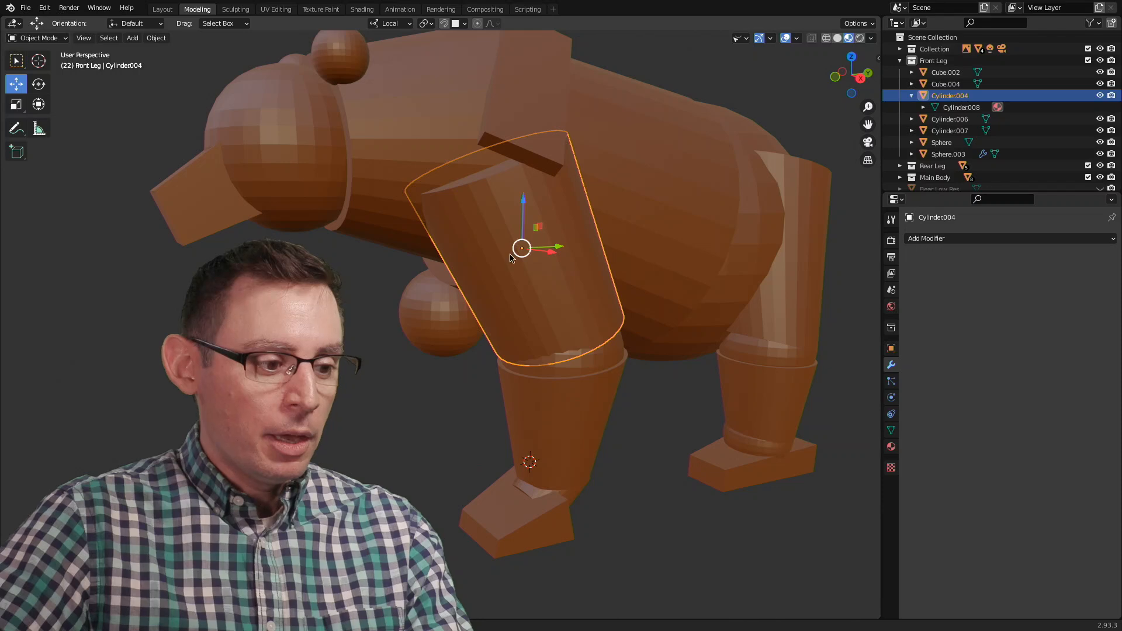
middle_drag(595, 280, 637, 292)
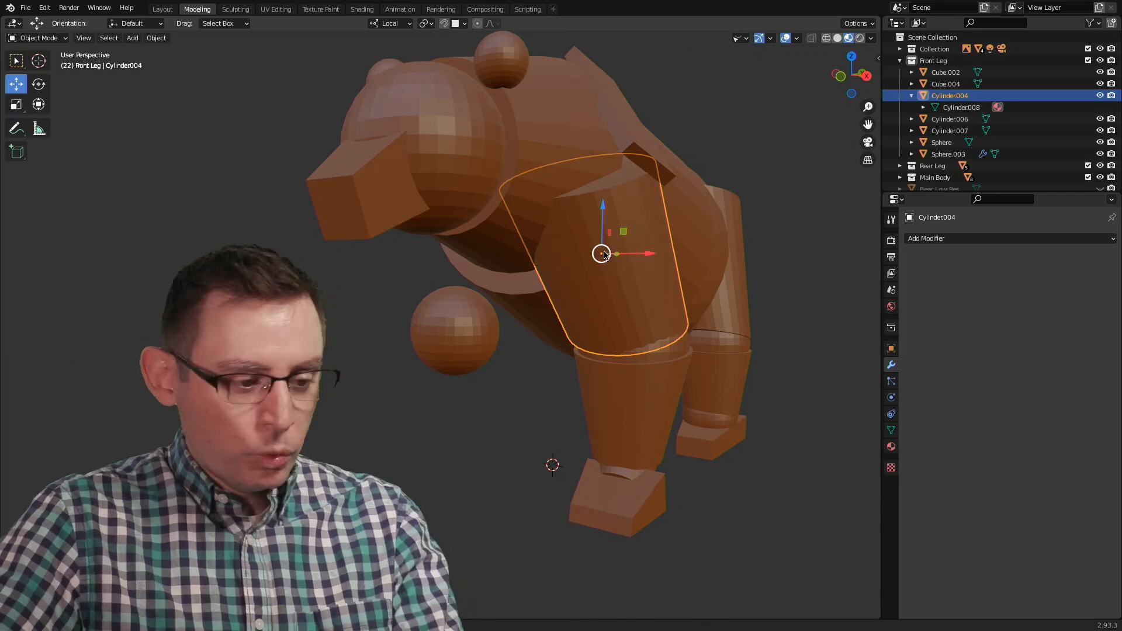
drag(432, 257, 586, 257)
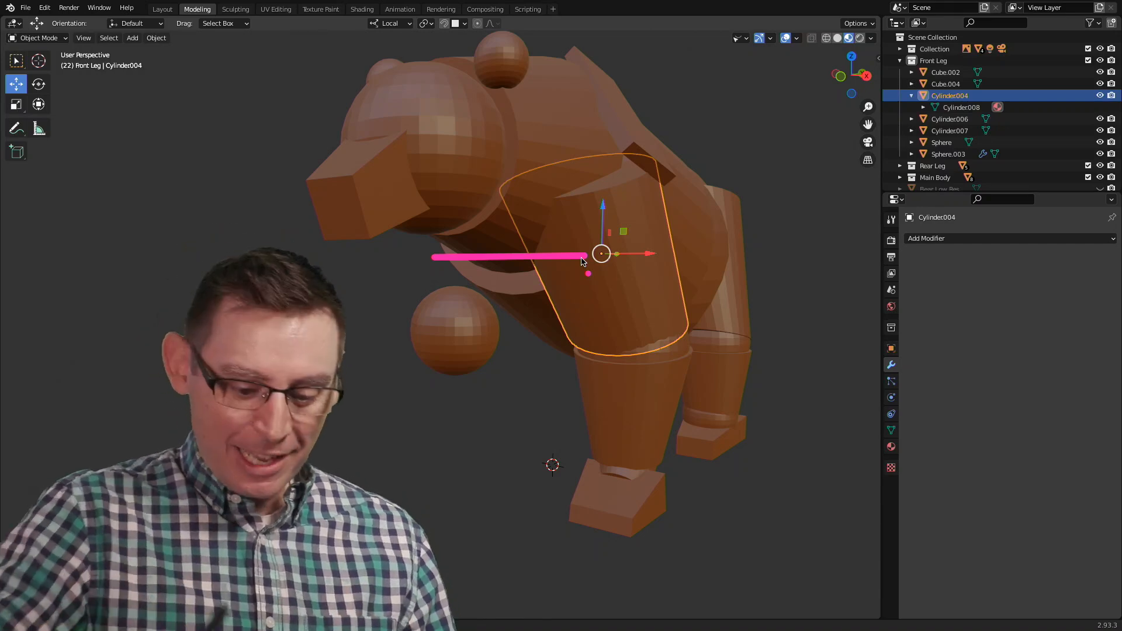
key(Escape)
middle_drag(799, 327, 779, 337)
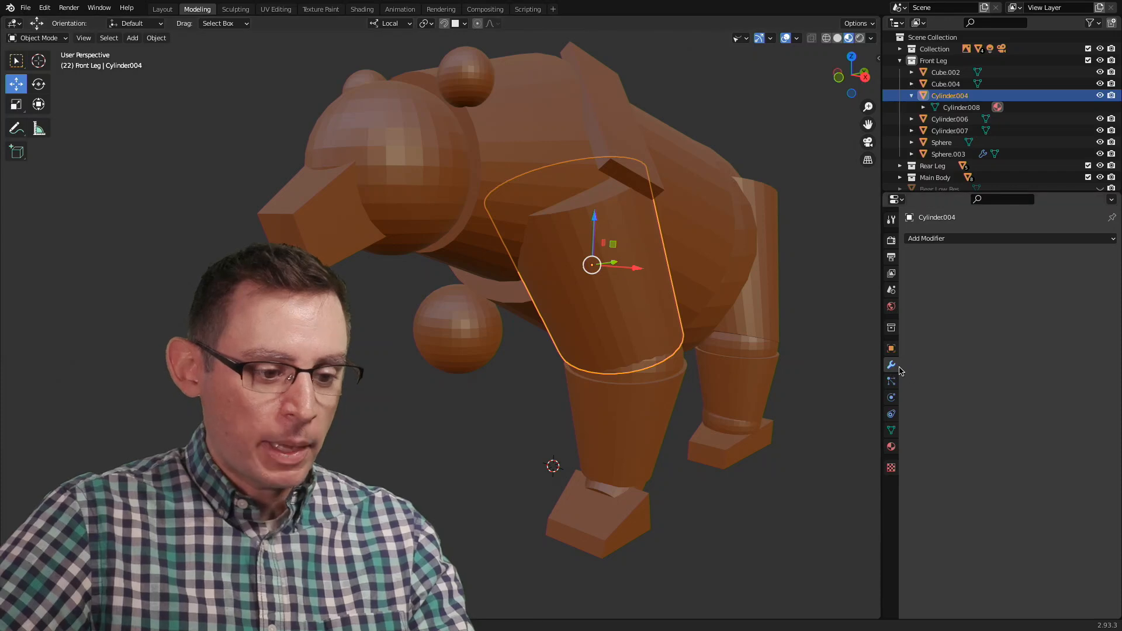
Add a Mirror modifier to the upper front-leg cylinder and inspect how the copy mirrors around the cylinder's origin.
click(967, 238)
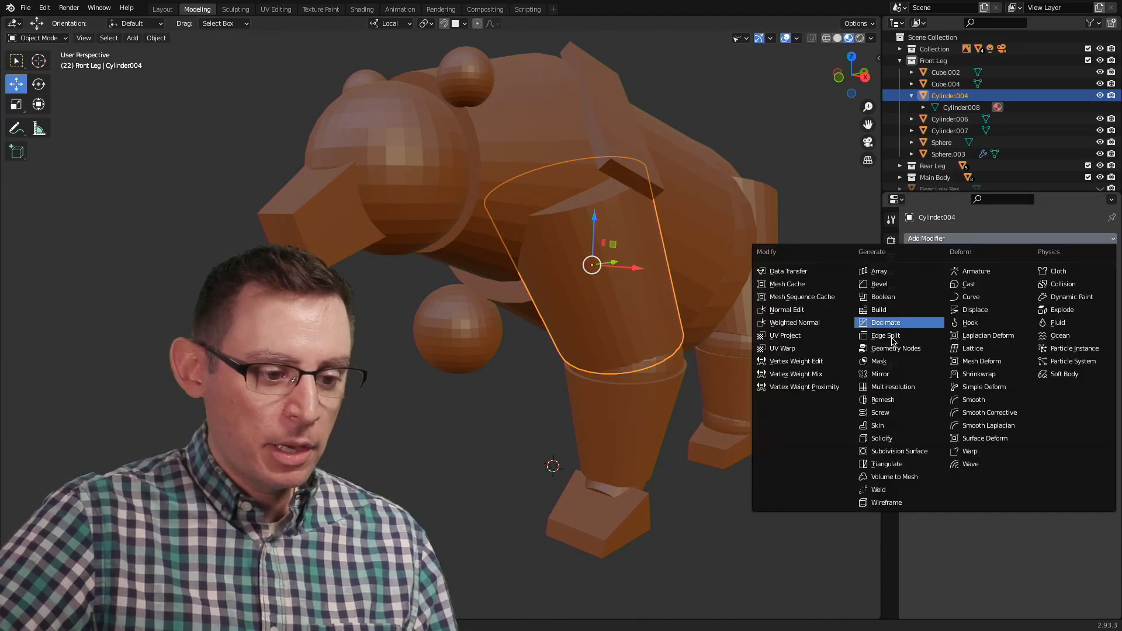
click(883, 374)
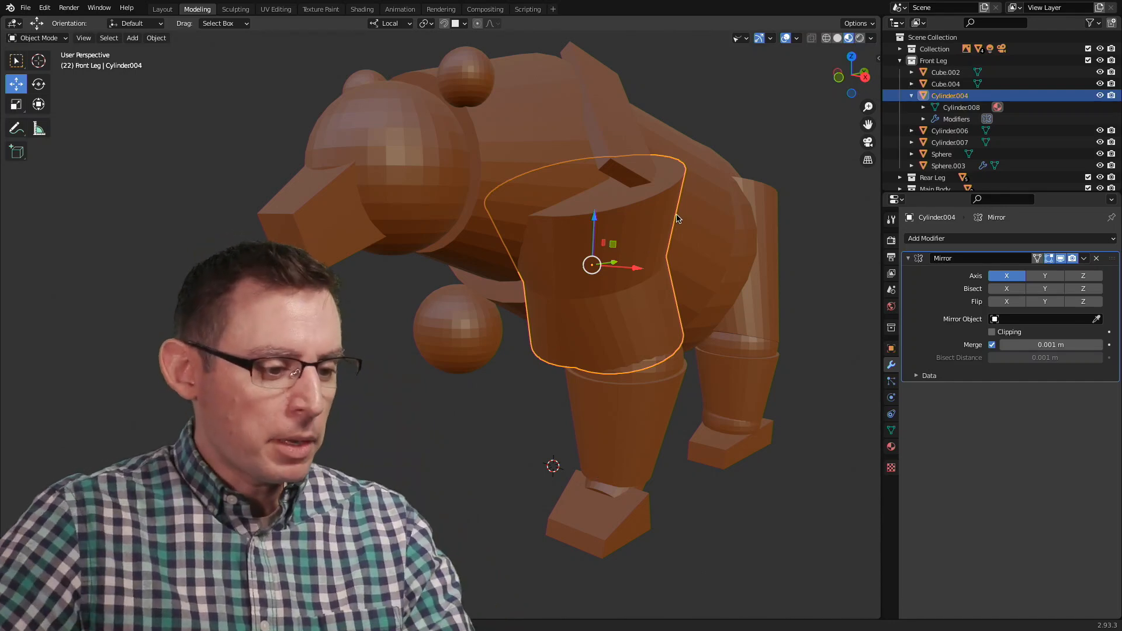
middle_drag(567, 279, 636, 234)
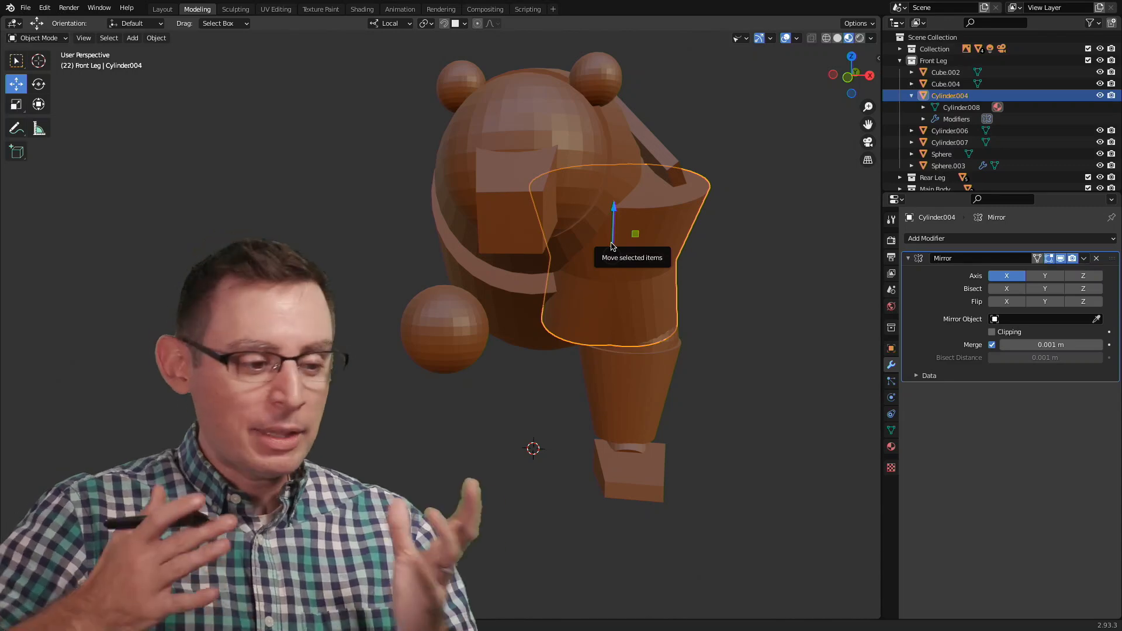
middle_drag(756, 331, 672, 334)
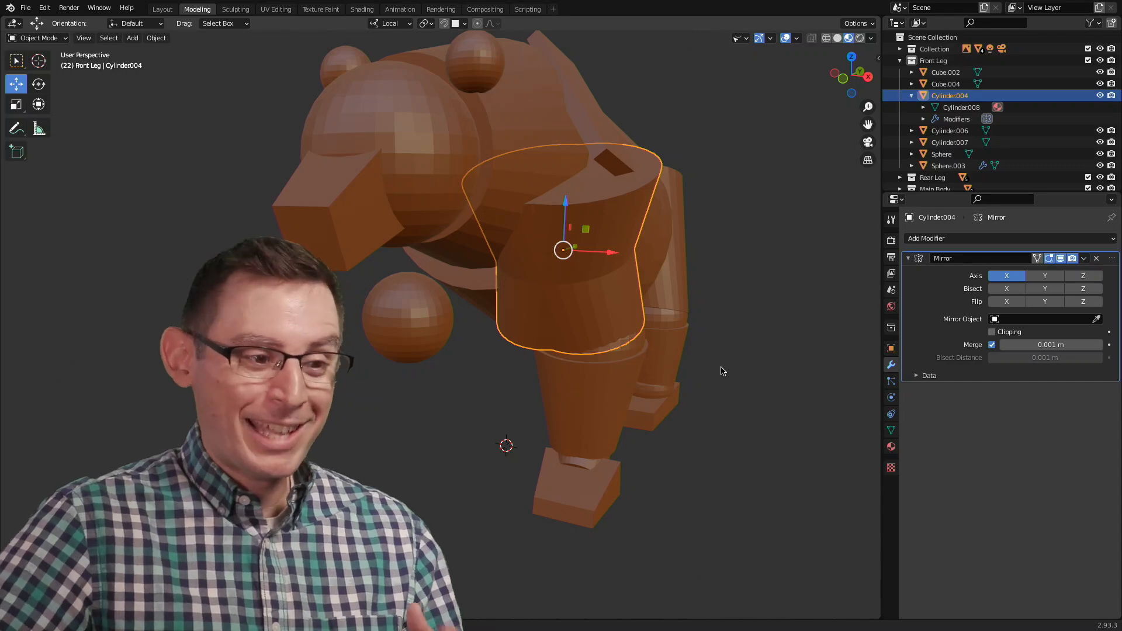
middle_drag(668, 306, 639, 306)
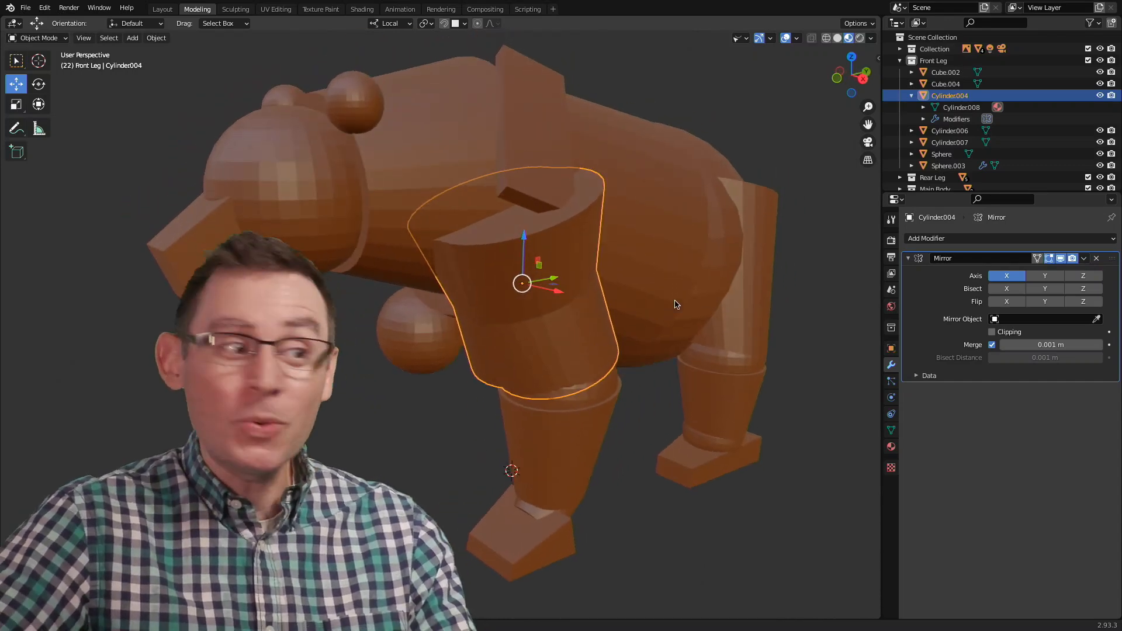
scroll(671, 306, up, 5)
middle_drag(707, 291, 667, 297)
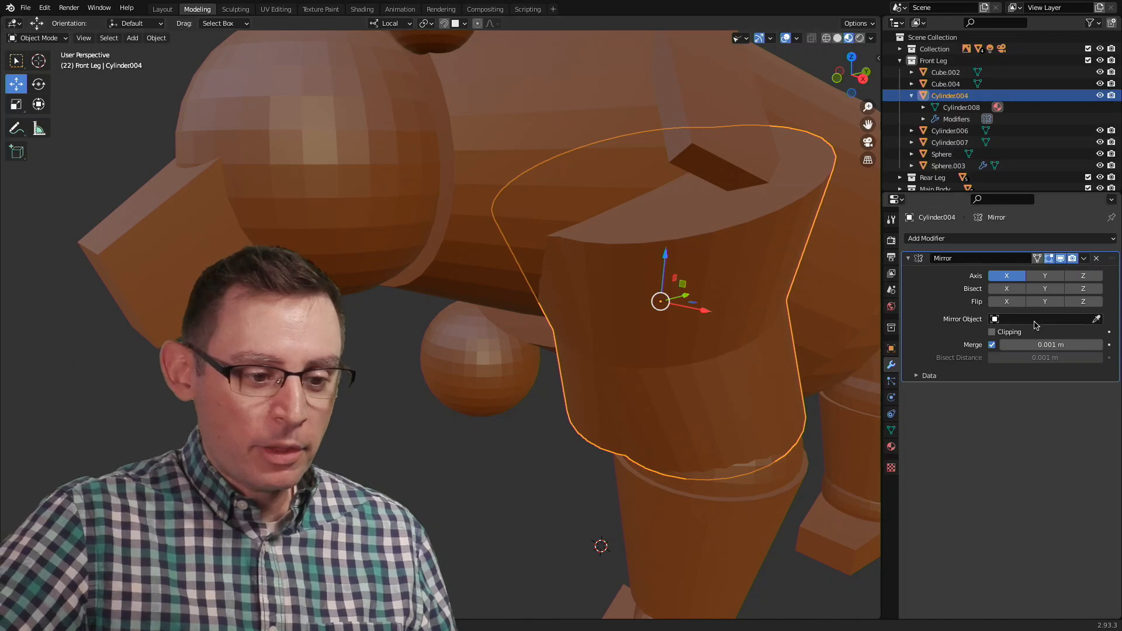
Examine the origins of the neck and body cylinders as possible mirror objects for the upper leg.
click(1027, 321)
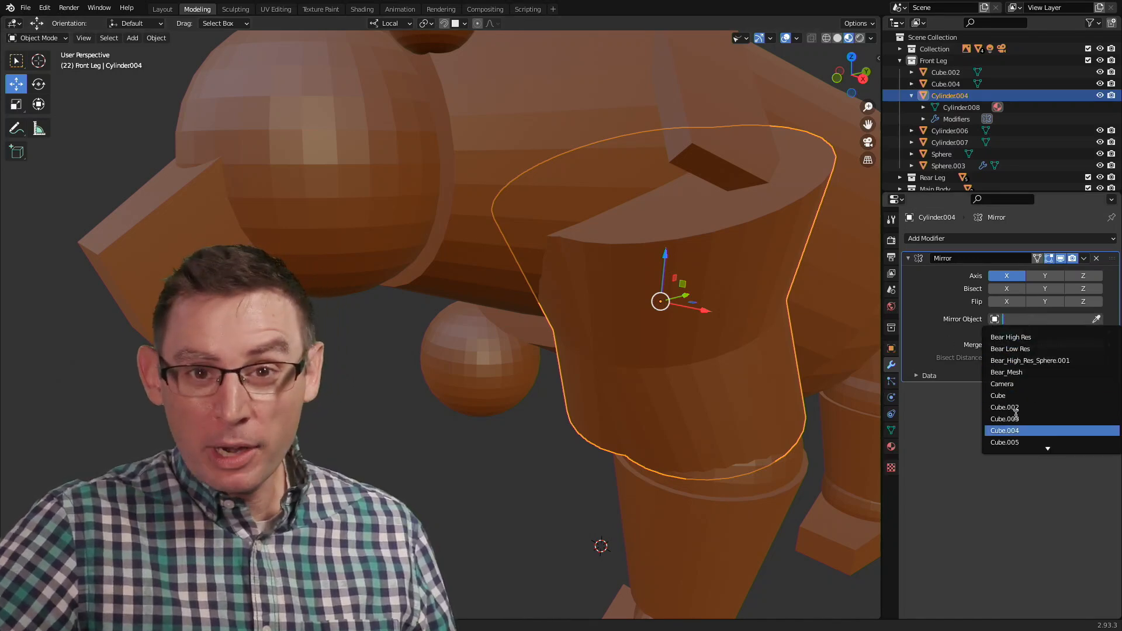
click(967, 508)
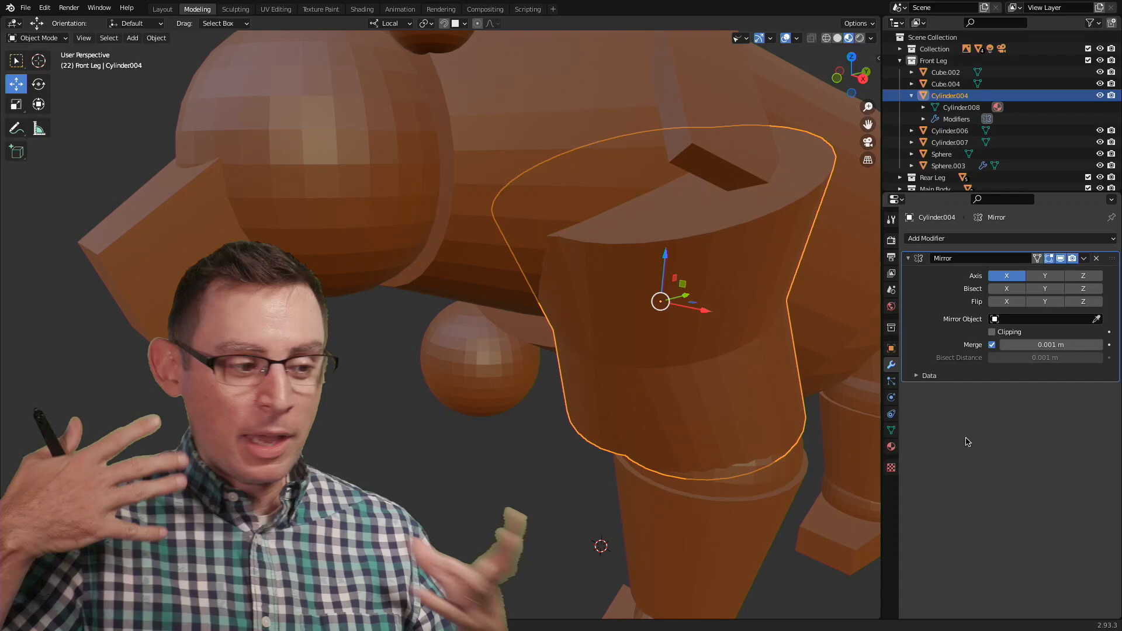
middle_drag(712, 183, 539, 255)
click(473, 226)
middle_drag(473, 226, 573, 294)
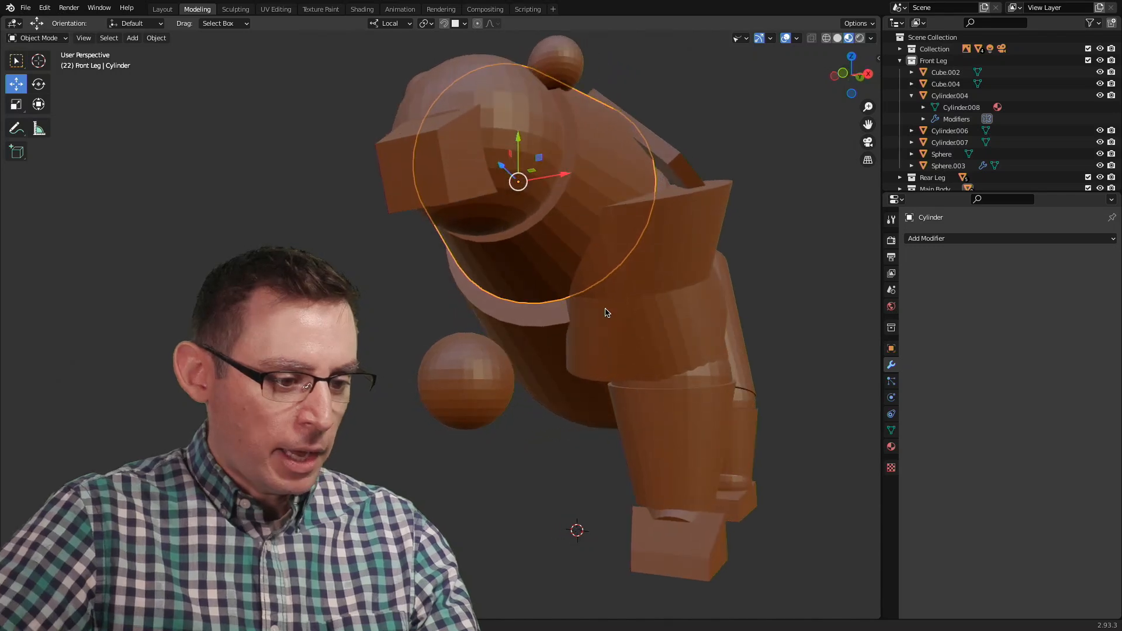
click(709, 379)
middle_drag(576, 396, 549, 256)
click(526, 232)
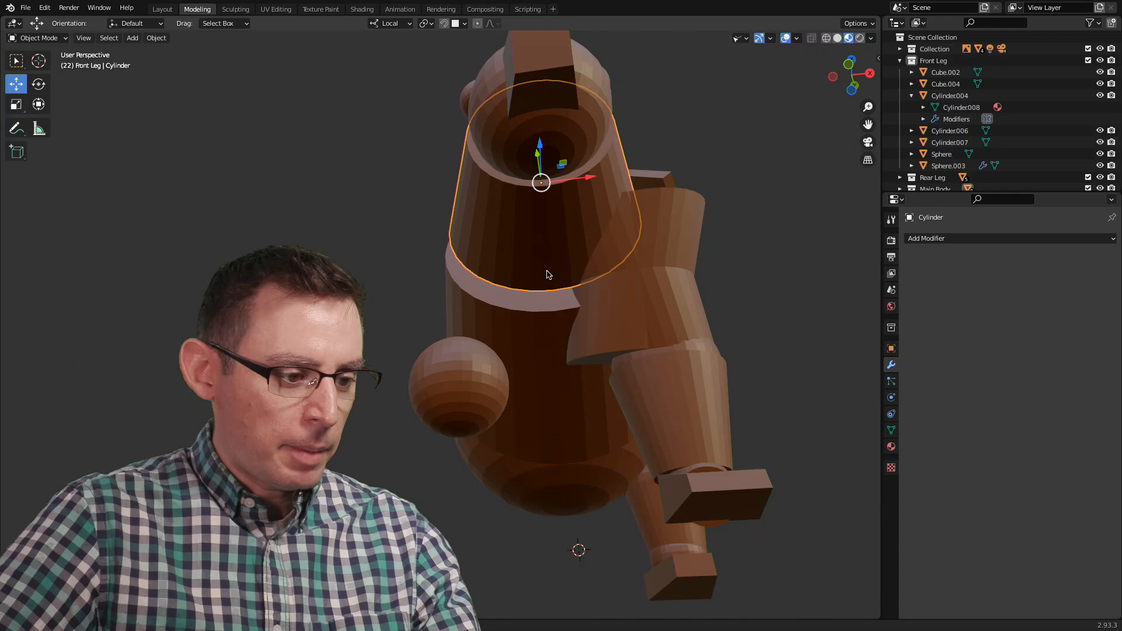
click(550, 401)
middle_drag(542, 332, 563, 320)
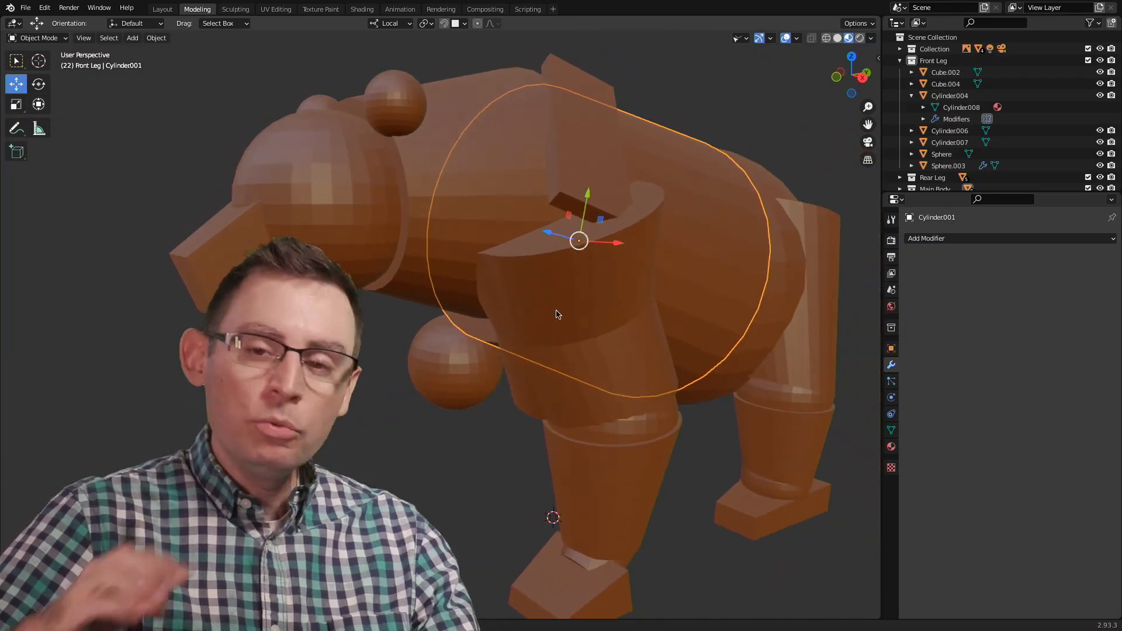
Set the neck object "Cylinder" as the mirror object in the upper front-leg cylinder's Mirror modifier.
middle_drag(557, 315, 614, 271)
click(617, 273)
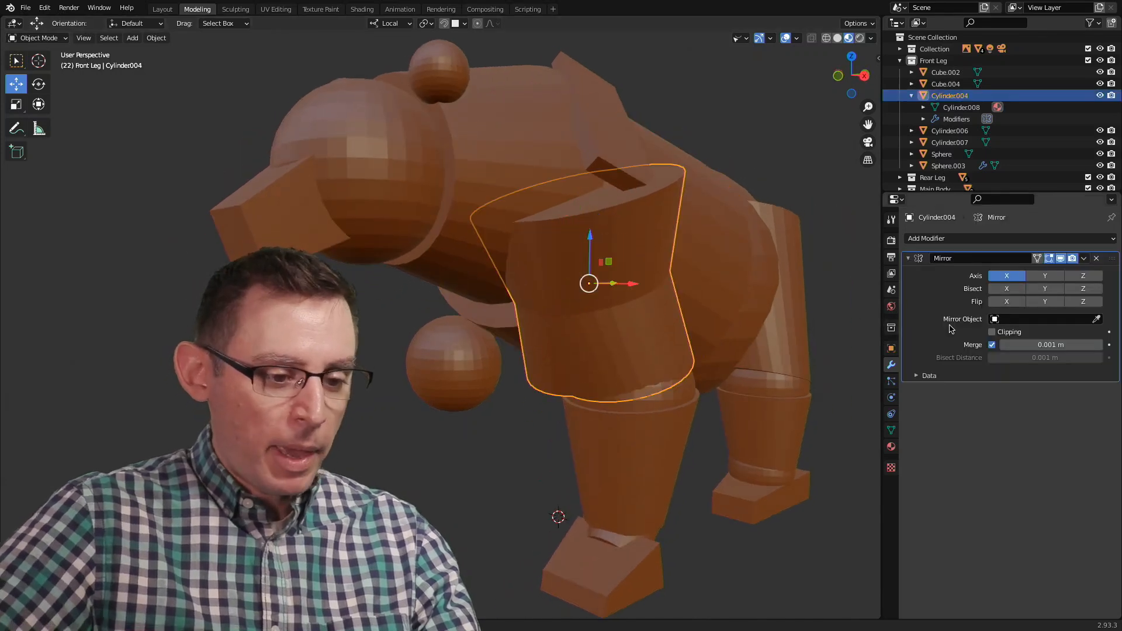
click(1097, 320)
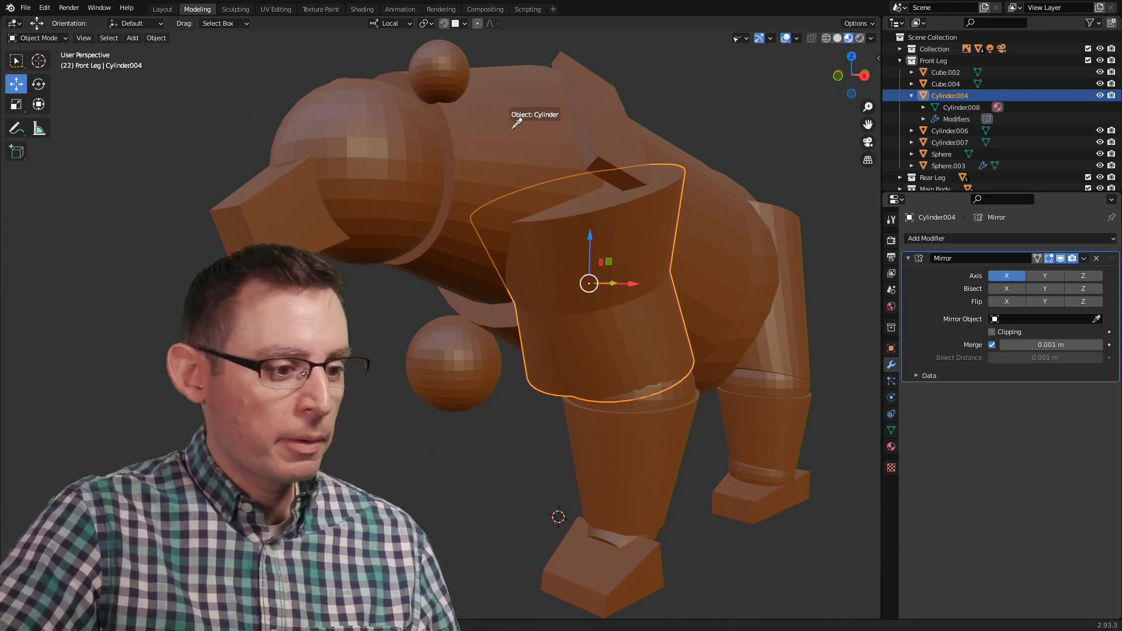
click(513, 129)
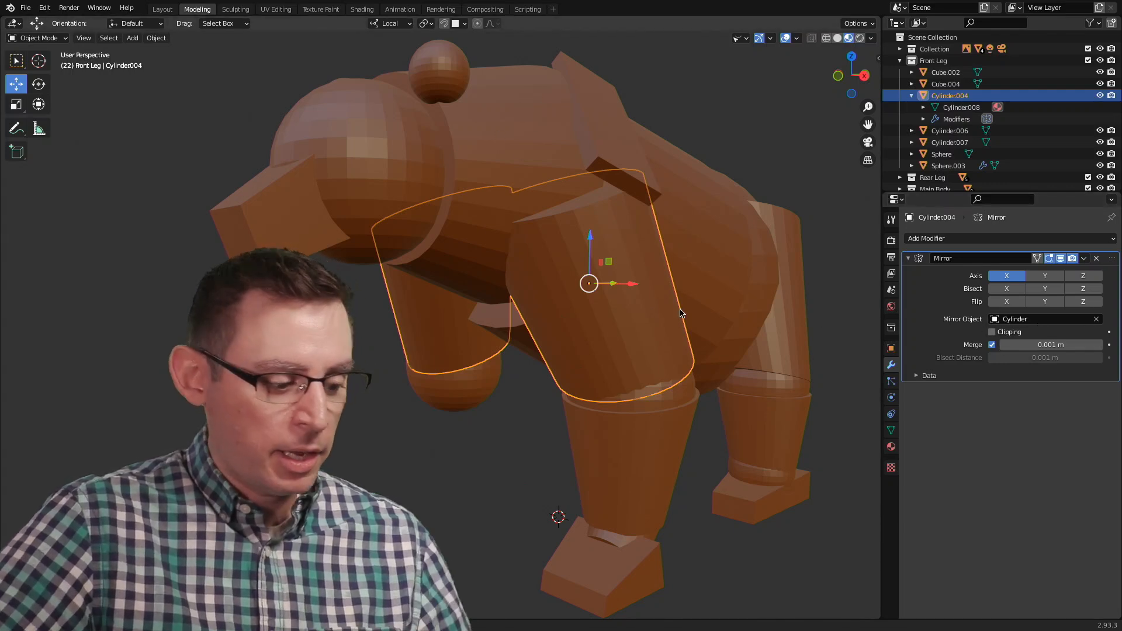
middle_drag(534, 281, 404, 378)
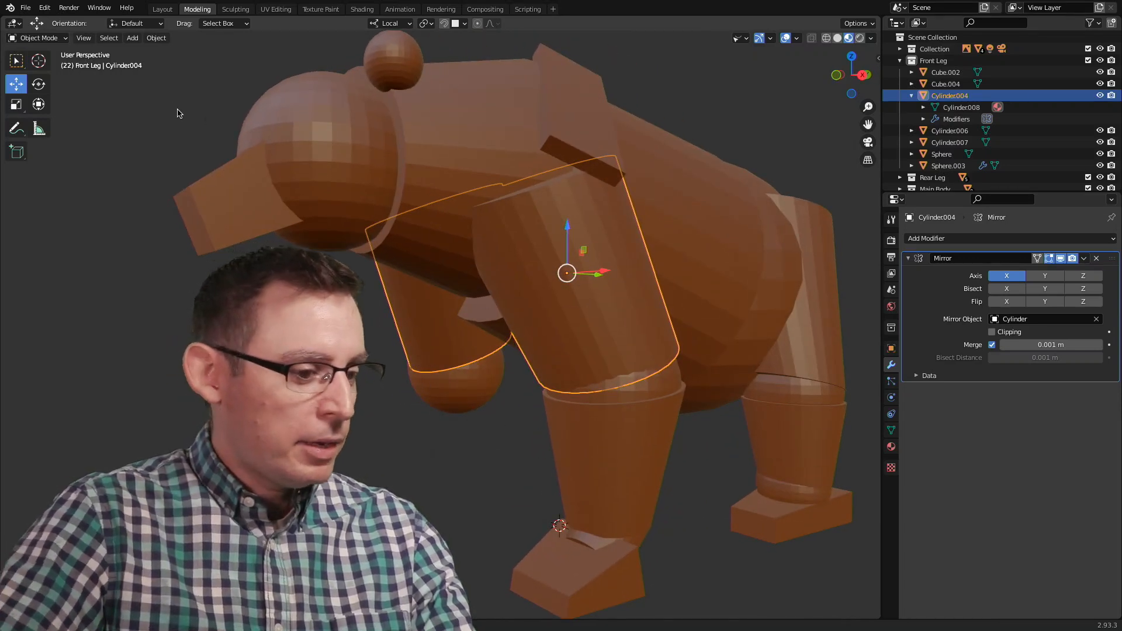
Add a Mirror modifier across the X axis to the lower front-leg cylinder.
click(851, 331)
scroll(621, 382, down, 2)
middle_drag(621, 382, 595, 403)
click(594, 403)
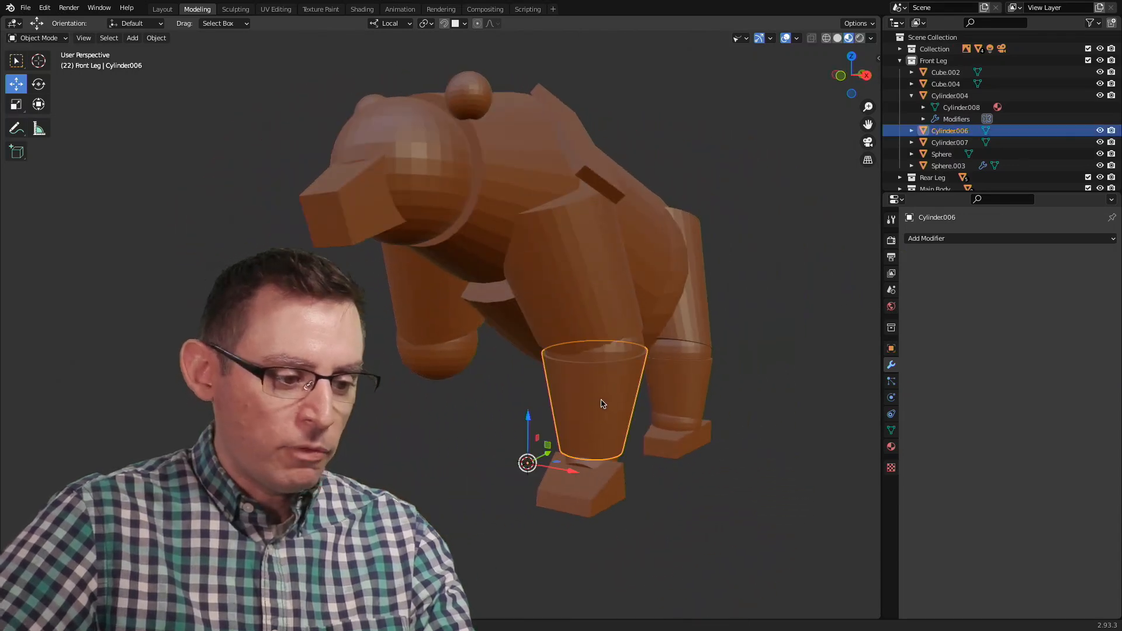
click(938, 239)
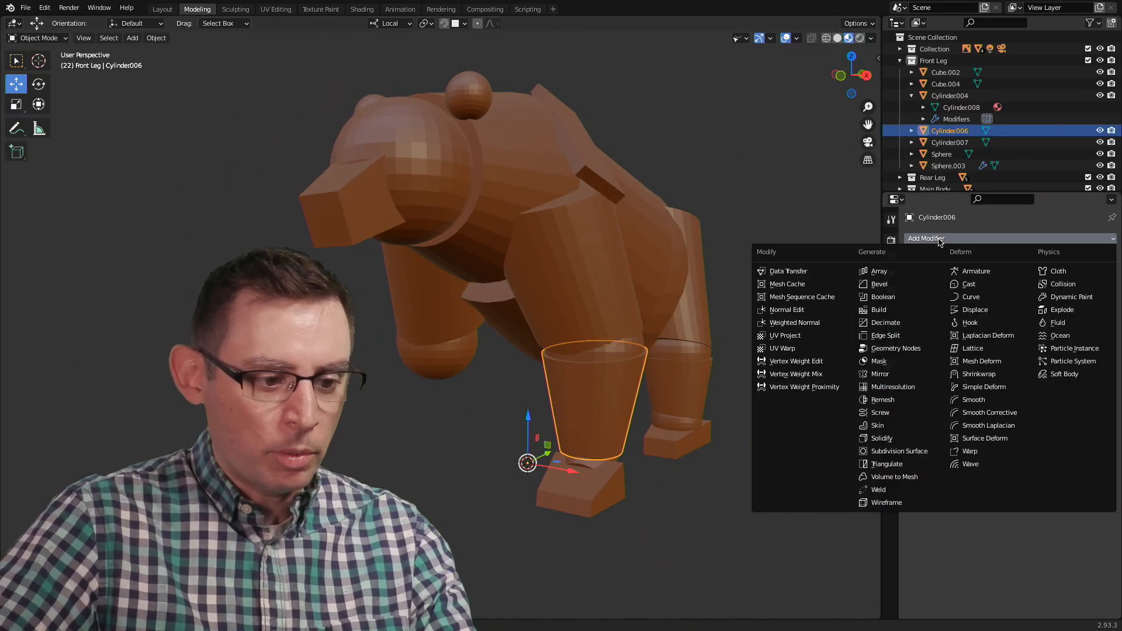
click(893, 376)
middle_drag(467, 387, 487, 380)
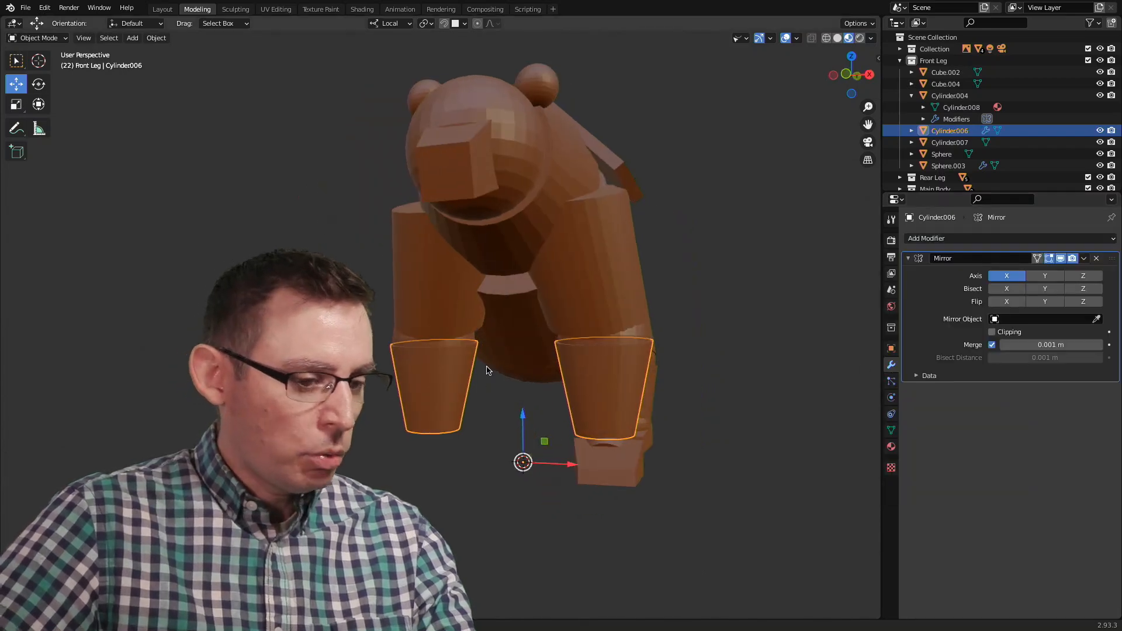
click(785, 311)
Select the front leg's knee sphere and move it slightly toward the rear of the bear.
middle_drag(778, 315, 690, 351)
shift+middle_drag(612, 376, 726, 323)
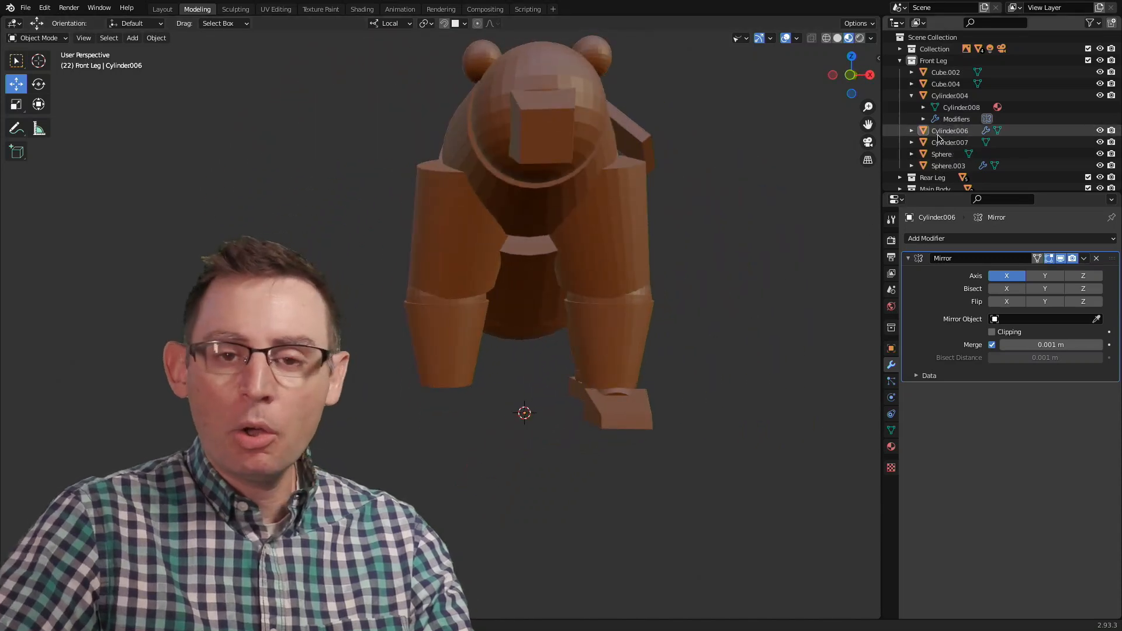
middle_drag(656, 370, 516, 368)
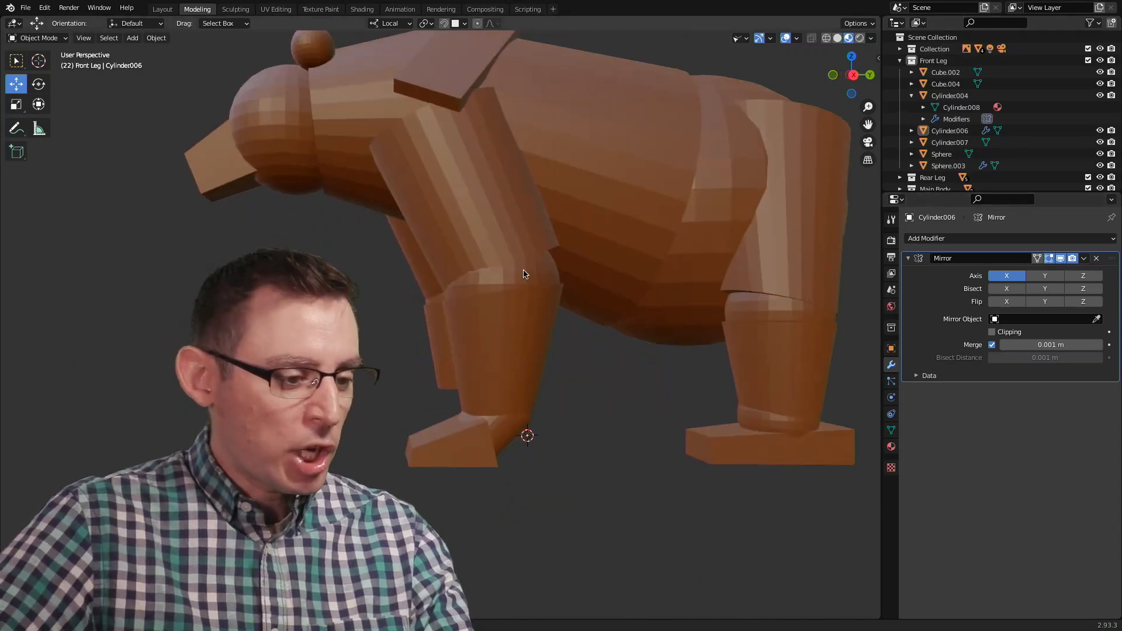
click(549, 326)
key(g)
key(x)
click(595, 420)
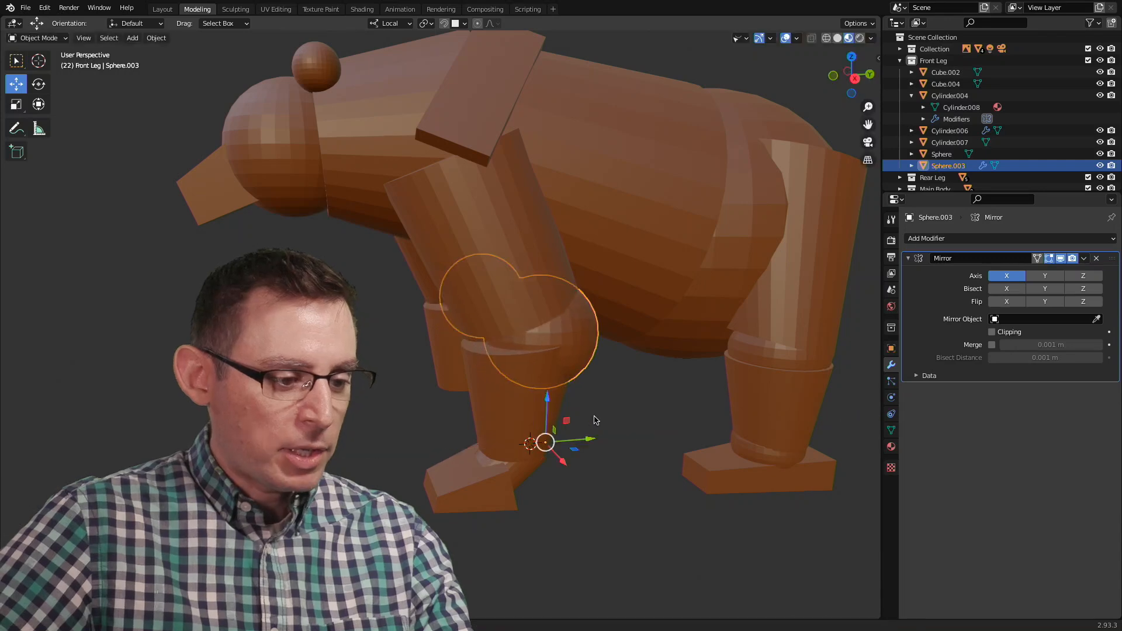
Select the upper front-leg cylinder and rotate it slightly so its lower end swings toward the rear of the bear.
click(521, 226)
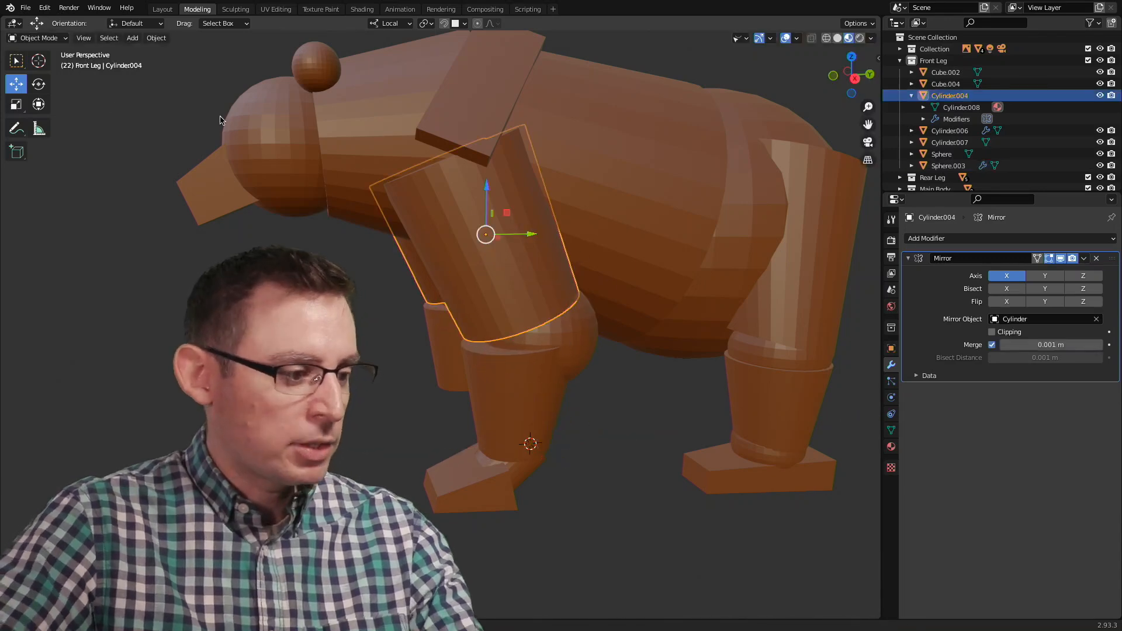
click(39, 83)
drag(463, 197, 453, 209)
click(651, 396)
middle_drag(651, 396, 629, 386)
Select the front leg's knee sphere and raise it slightly to fit the rotated upper leg.
click(549, 314)
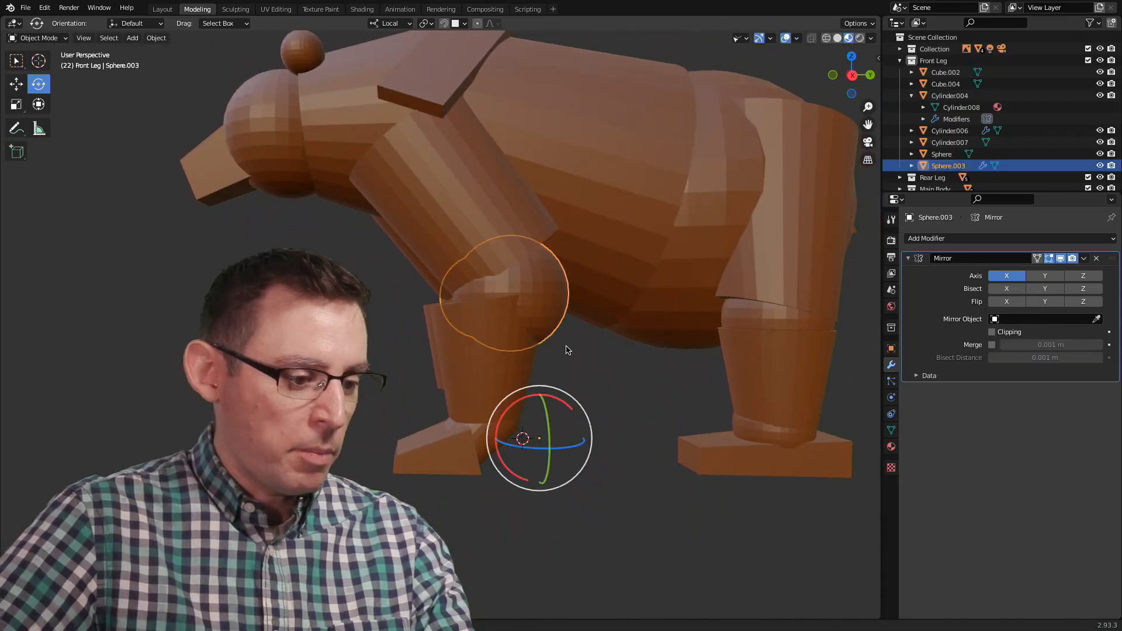
click(39, 104)
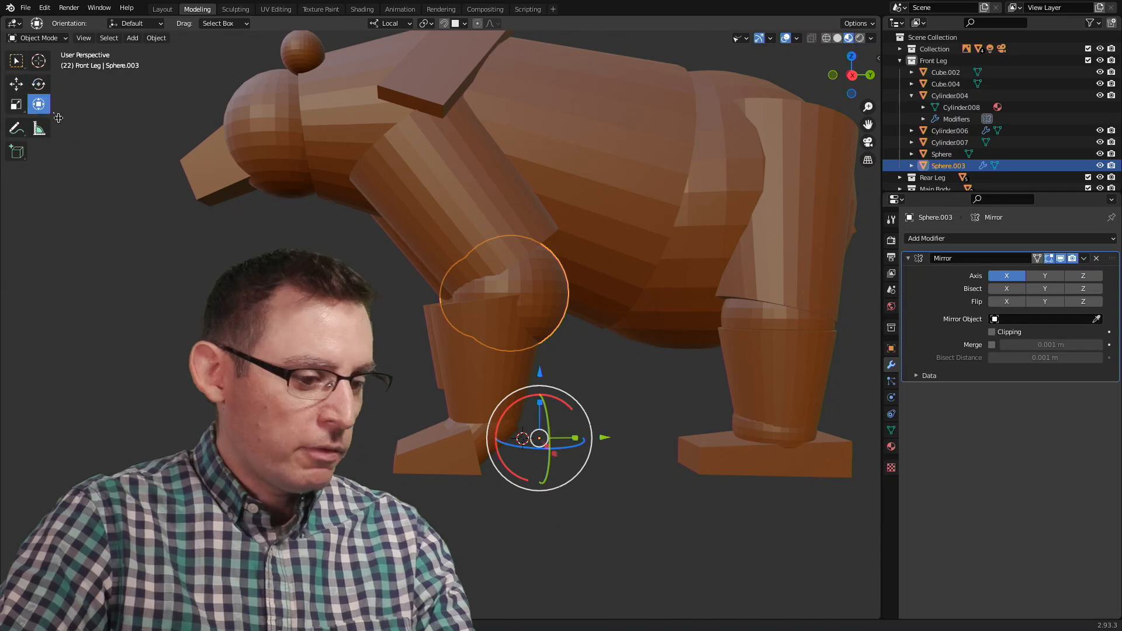
drag(540, 375, 541, 368)
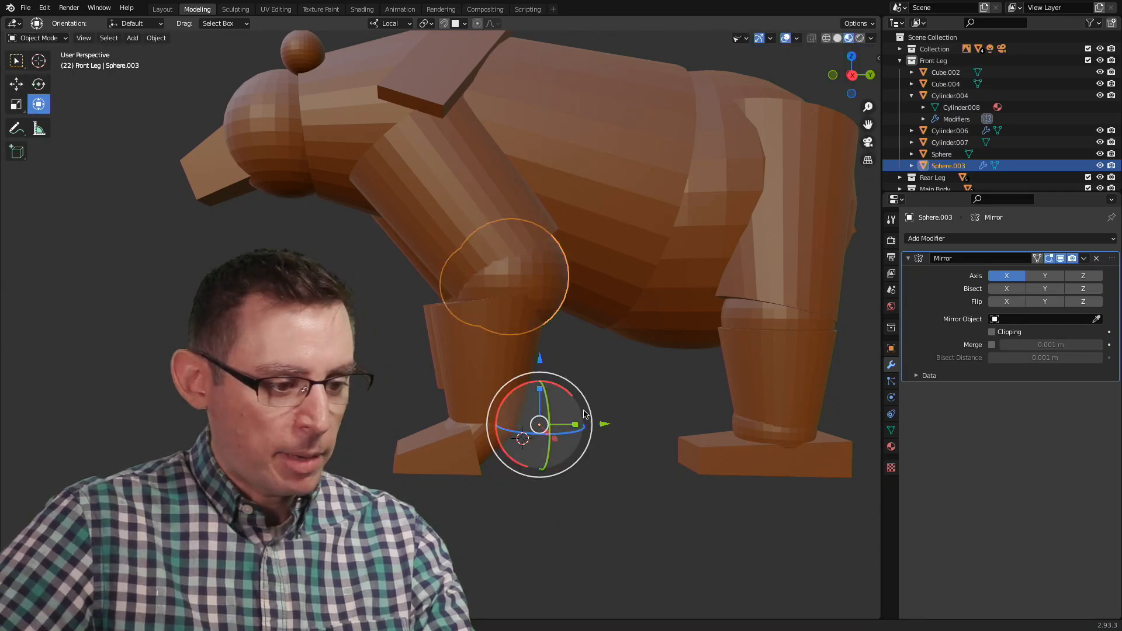
drag(605, 437, 608, 430)
Move the lower front-leg cylinder slightly toward the rear of the bear to line up with the knee, and deselect it.
click(495, 204)
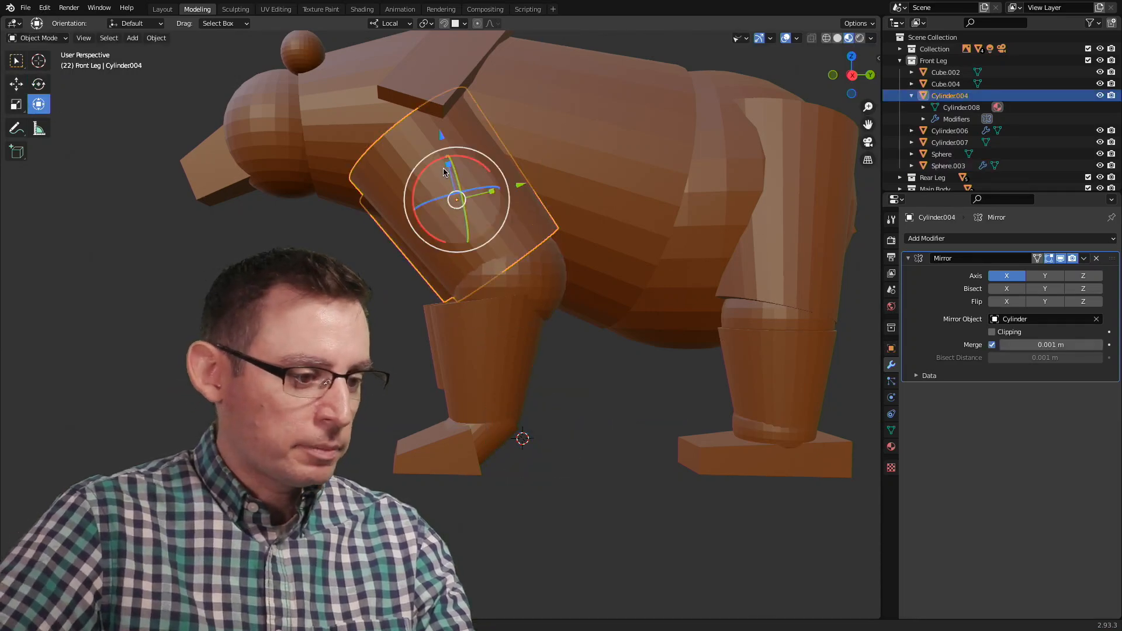
click(553, 297)
click(508, 352)
drag(599, 437, 622, 438)
click(592, 369)
Select the upper front-leg cylinder and examine its original and mirrored halves from the front and both sides.
middle_drag(572, 372, 673, 391)
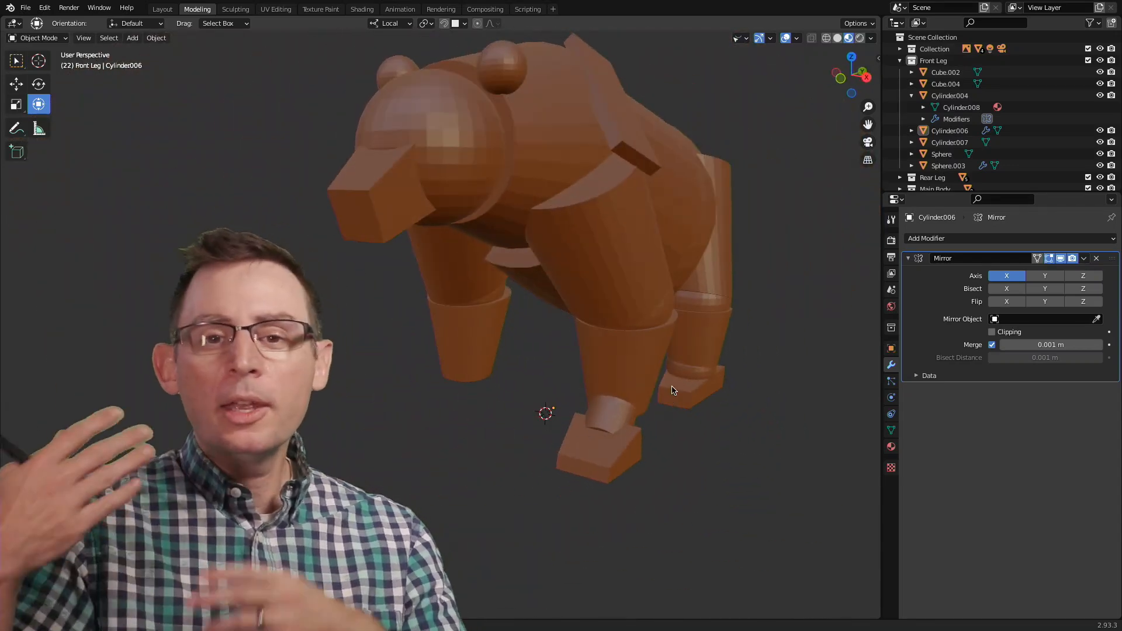
middle_drag(687, 299, 635, 316)
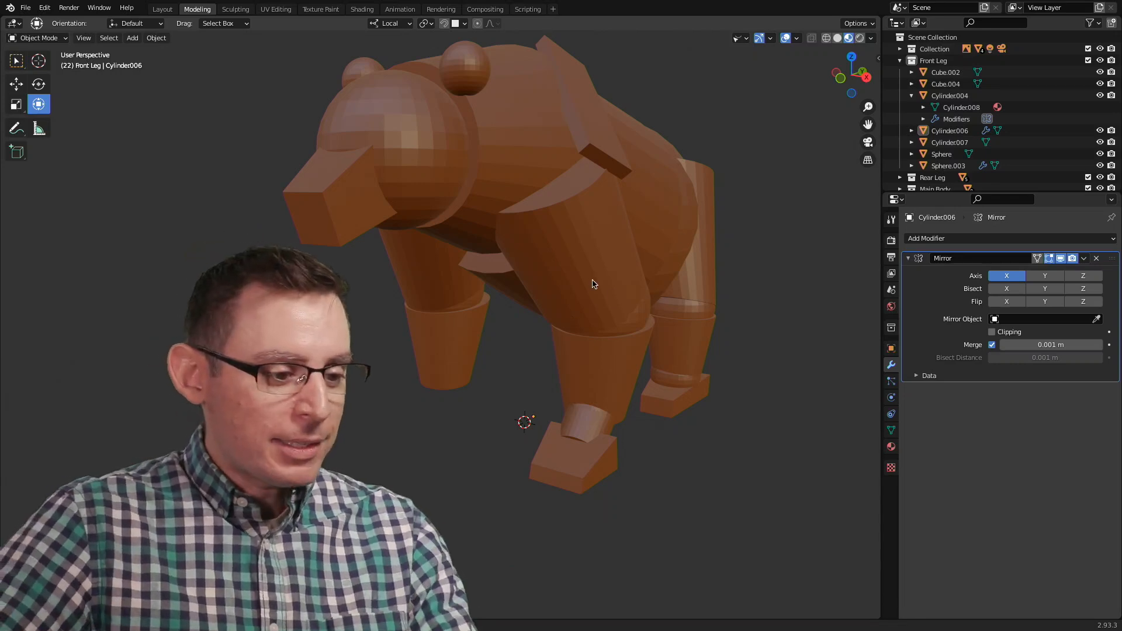
click(593, 284)
middle_drag(593, 284, 592, 286)
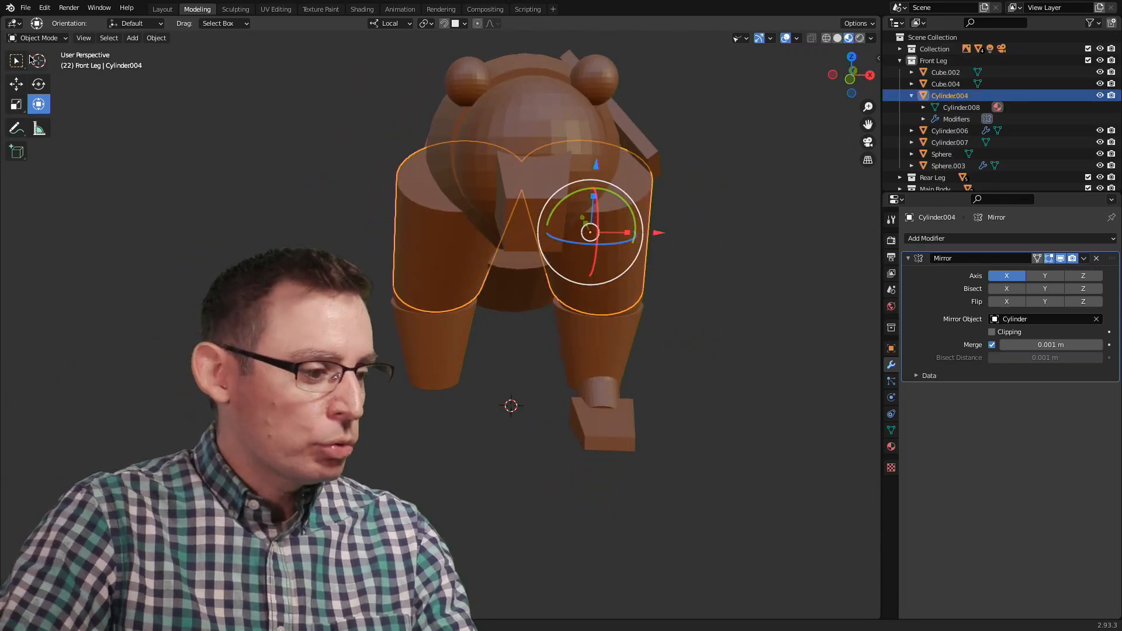
click(17, 61)
scroll(606, 273, up, 3)
middle_drag(543, 319, 589, 320)
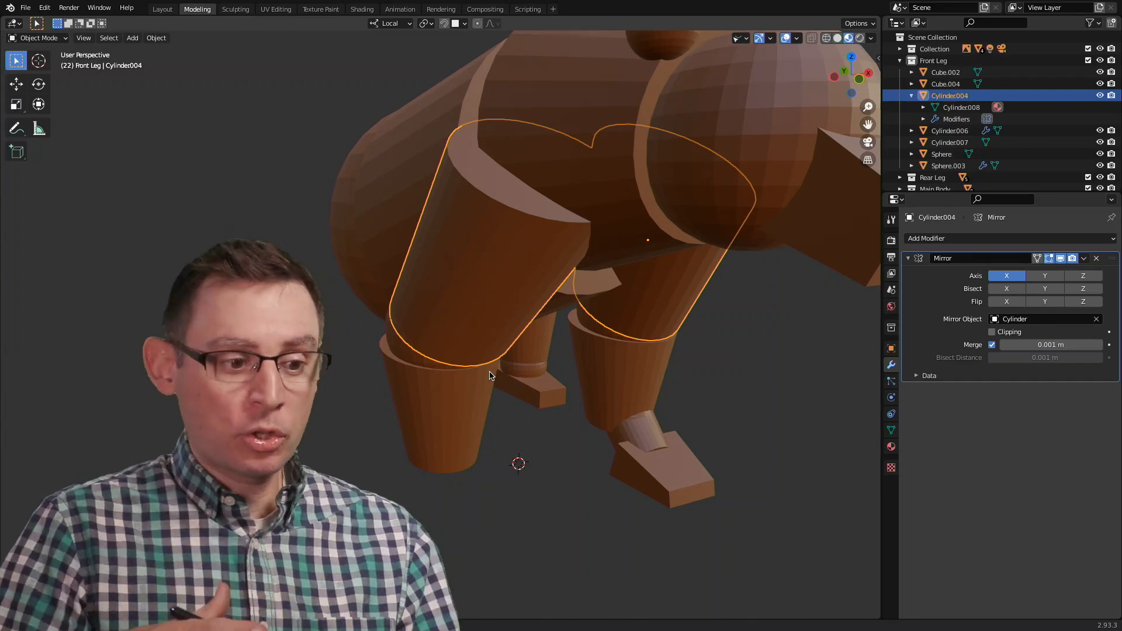
middle_drag(805, 344, 335, 243)
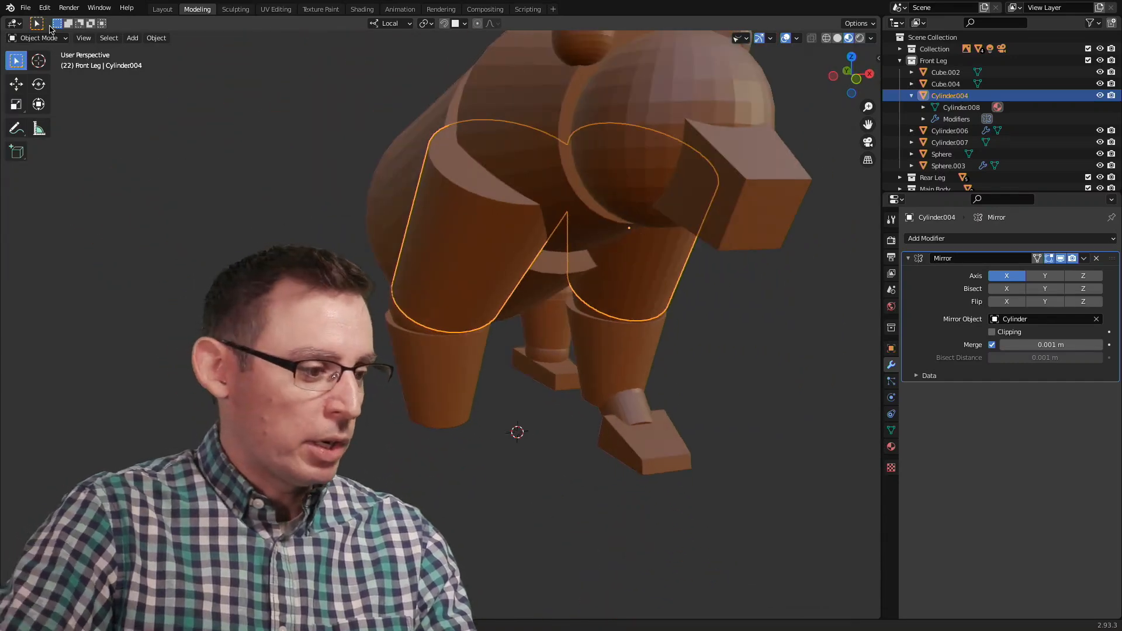
Try moving all the faces of the upper front-leg cylinder in Edit Mode, and undo the move.
click(36, 38)
click(35, 64)
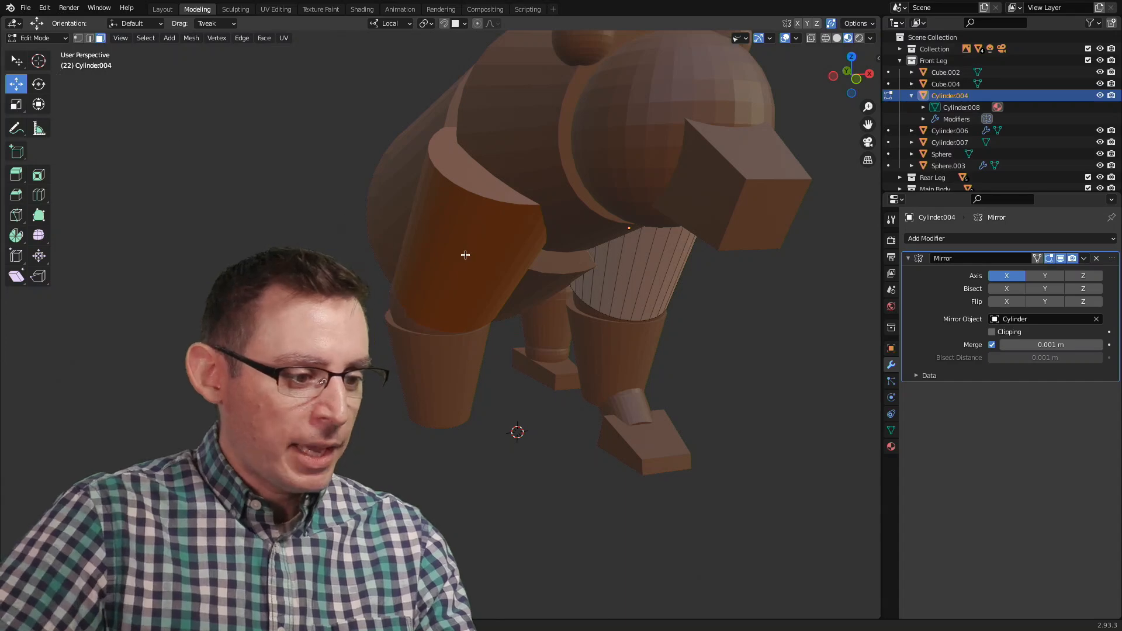
middle_drag(687, 286, 605, 289)
click(553, 251)
key(a)
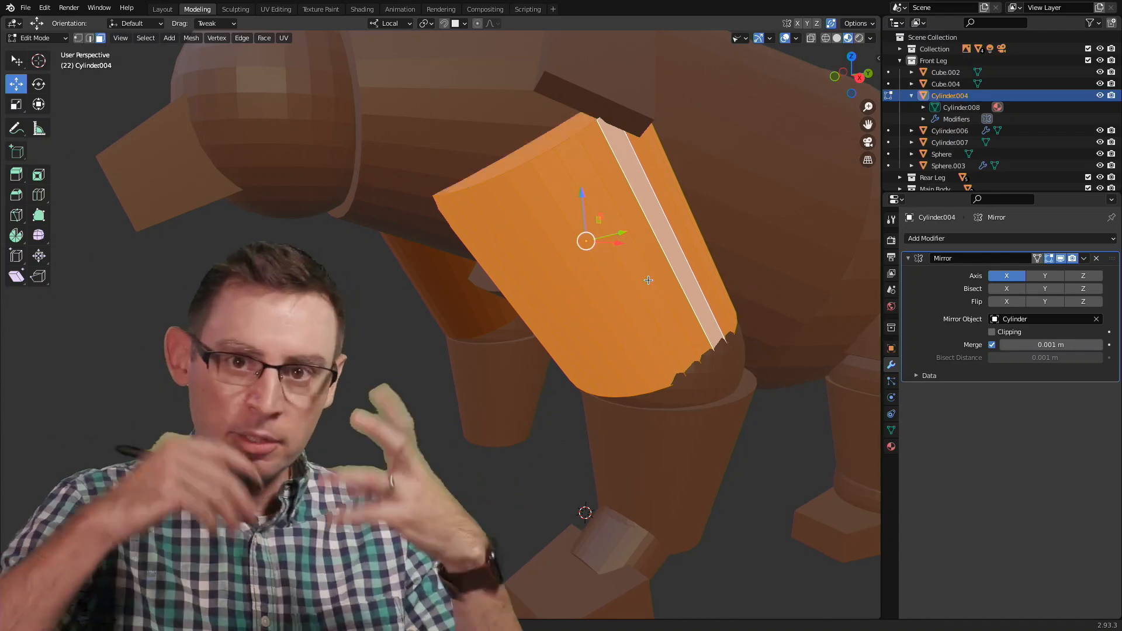
drag(621, 231, 678, 274)
key(ctrl+z)
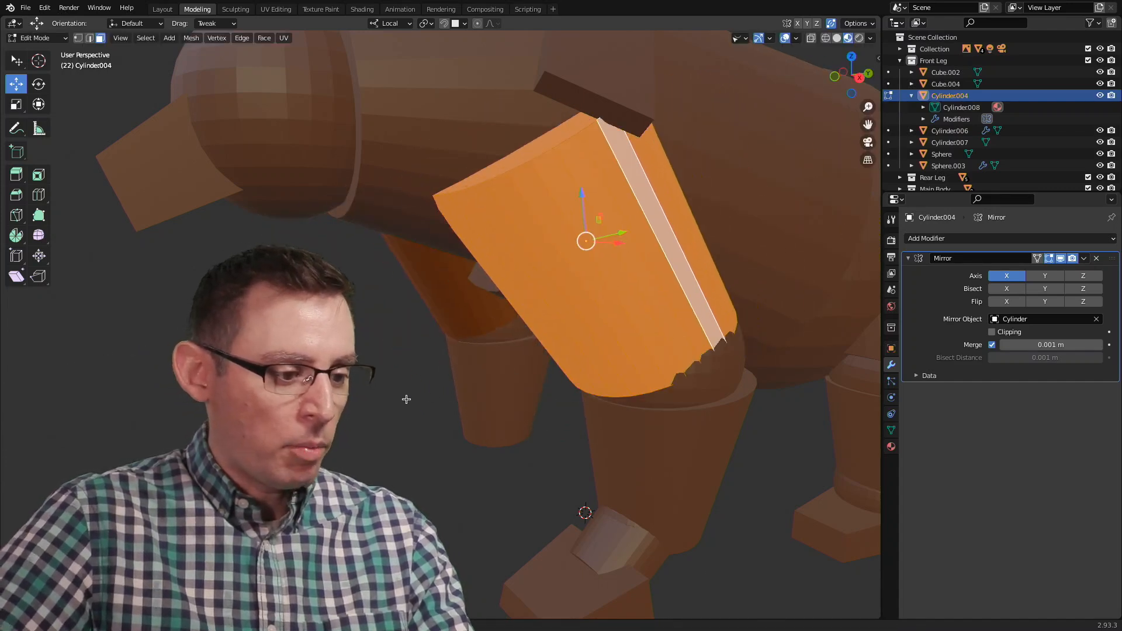
Check whether faces on the mirrored upper leg are selectable in Edit Mode, and compare both legs' meshes.
middle_drag(405, 398, 553, 393)
scroll(554, 394, down, 3)
click(462, 233)
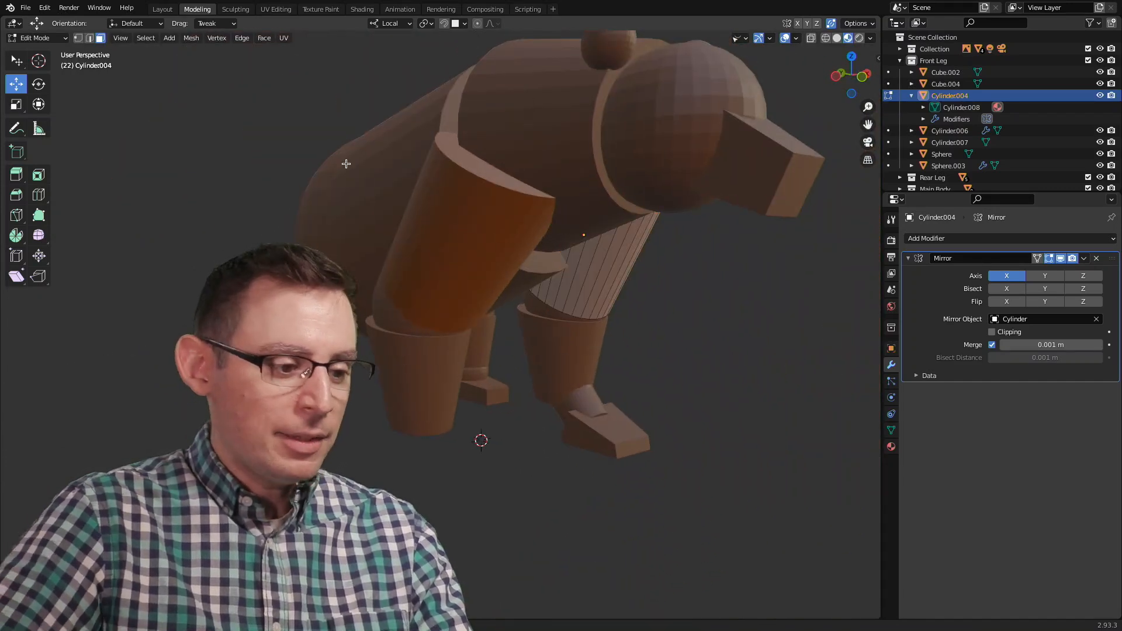
scroll(672, 225, up, 5)
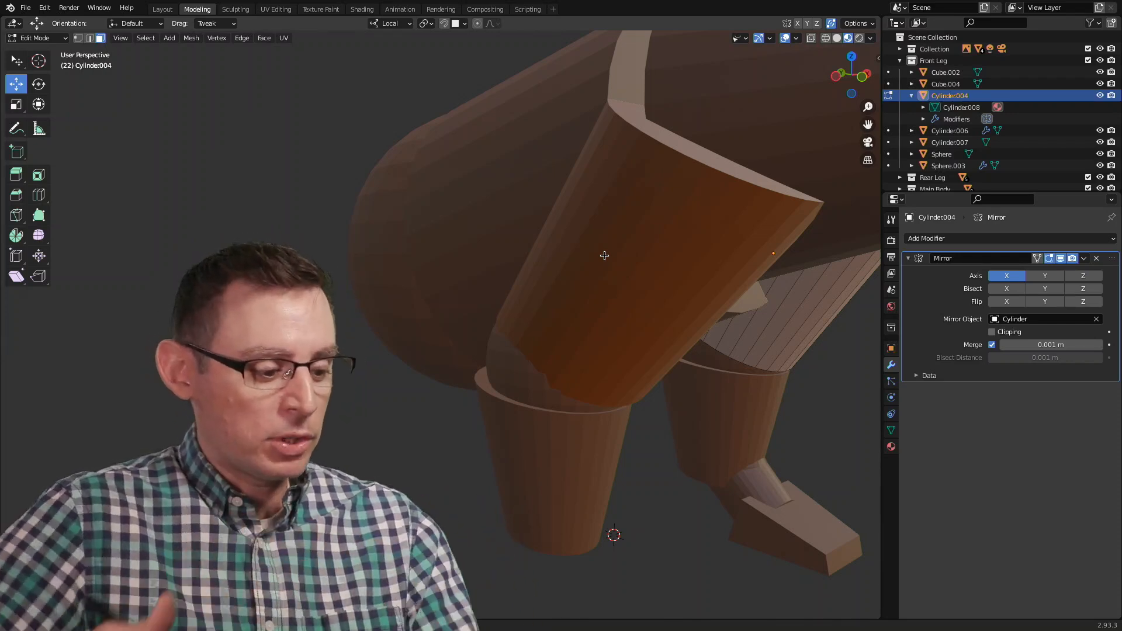
middle_drag(646, 296, 646, 352)
scroll(646, 352, down, 2)
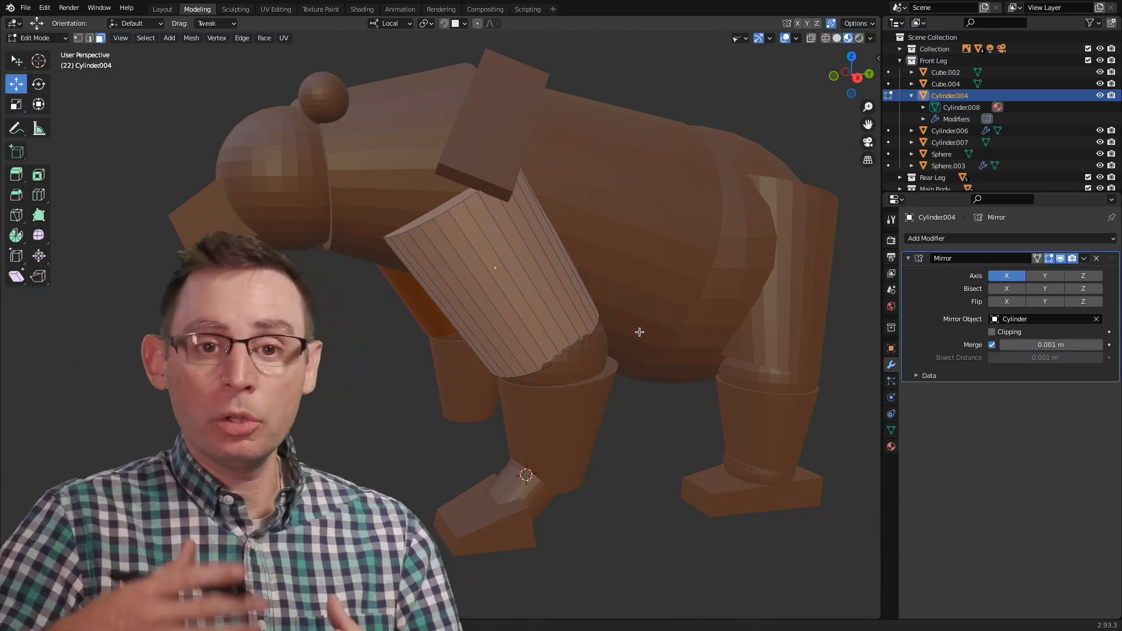
mouse_move(559, 287)
shift+middle_down()
mouse_move(581, 272)
mouse_move(573, 281)
shift+middle_up()
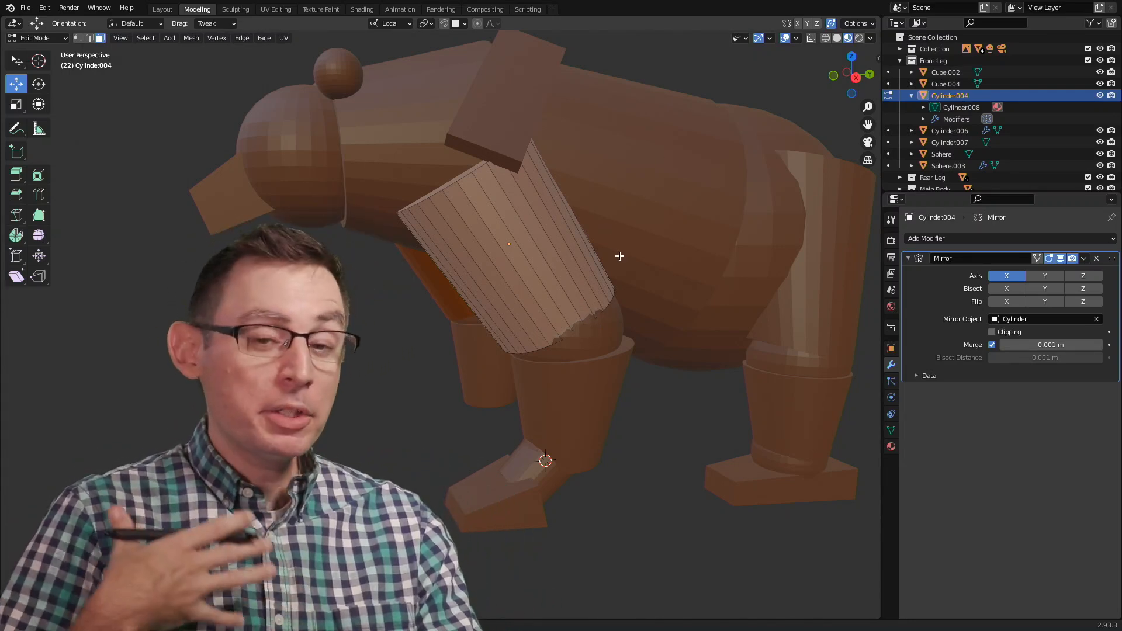
middle_drag(512, 265, 604, 250)
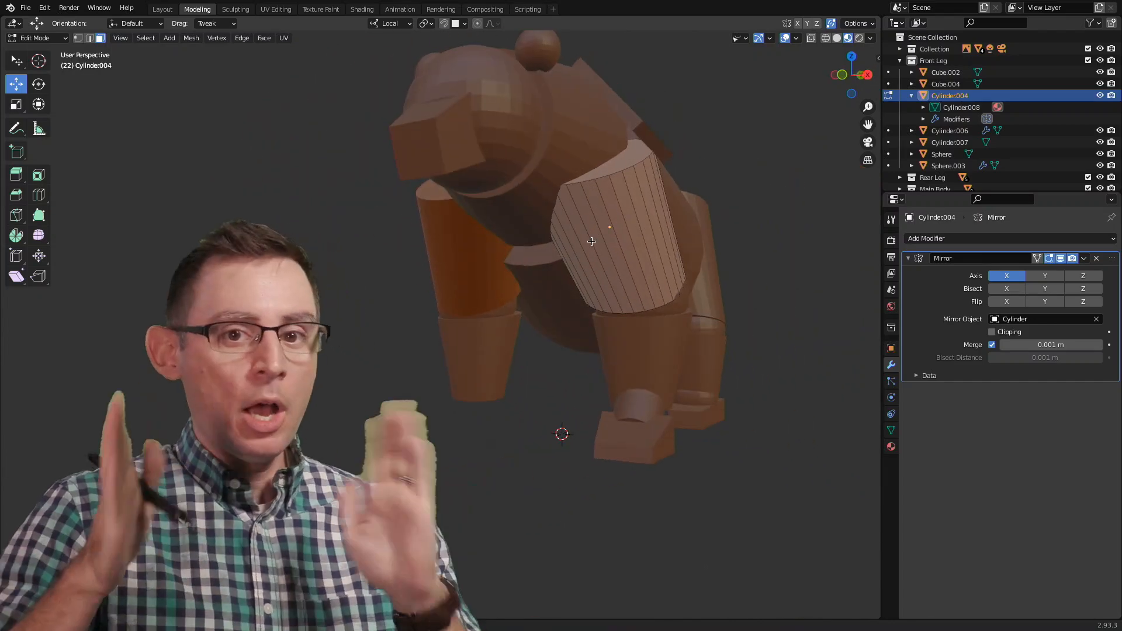
scroll(724, 292, up, 5)
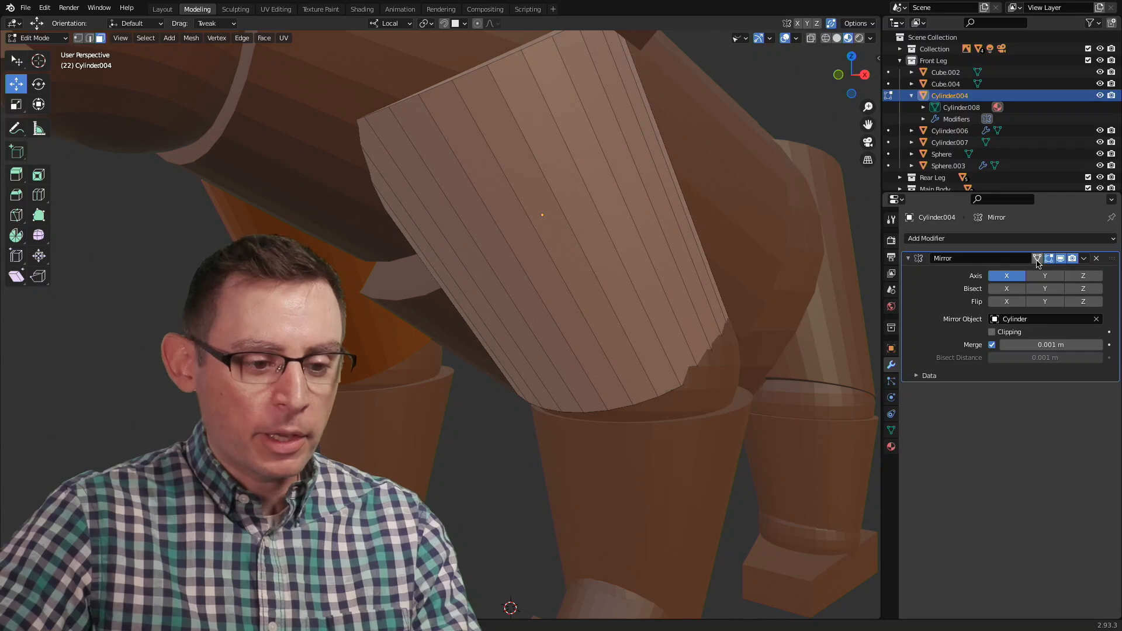
Return to Object Mode and apply the Mirror modifier on the upper front-leg cylinder.
click(1085, 259)
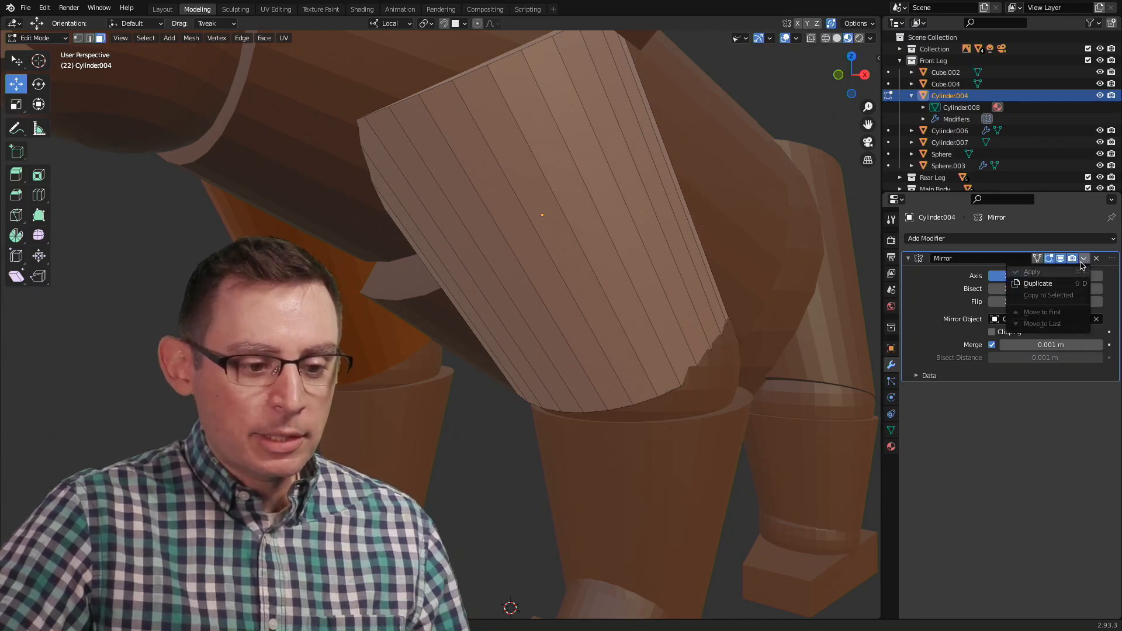
click(36, 38)
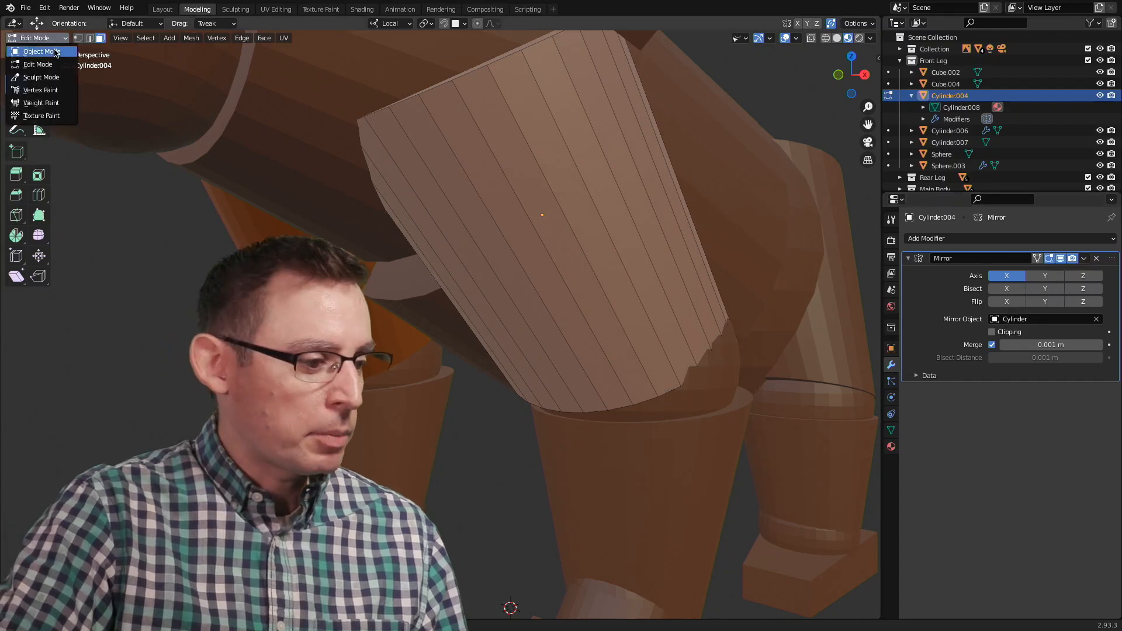
click(41, 51)
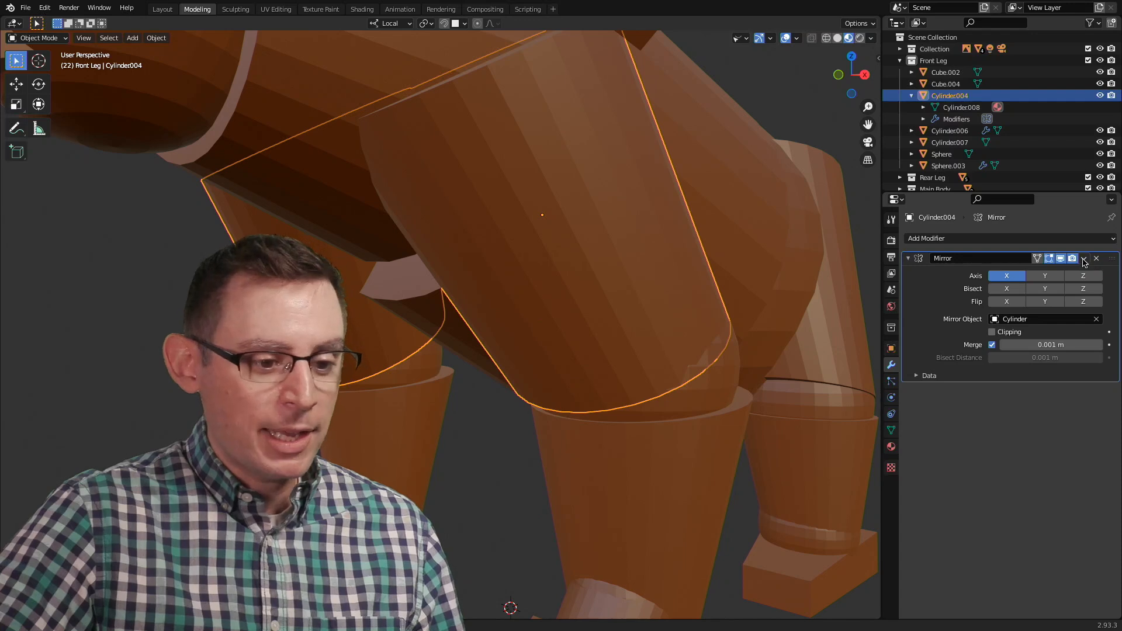
click(1085, 259)
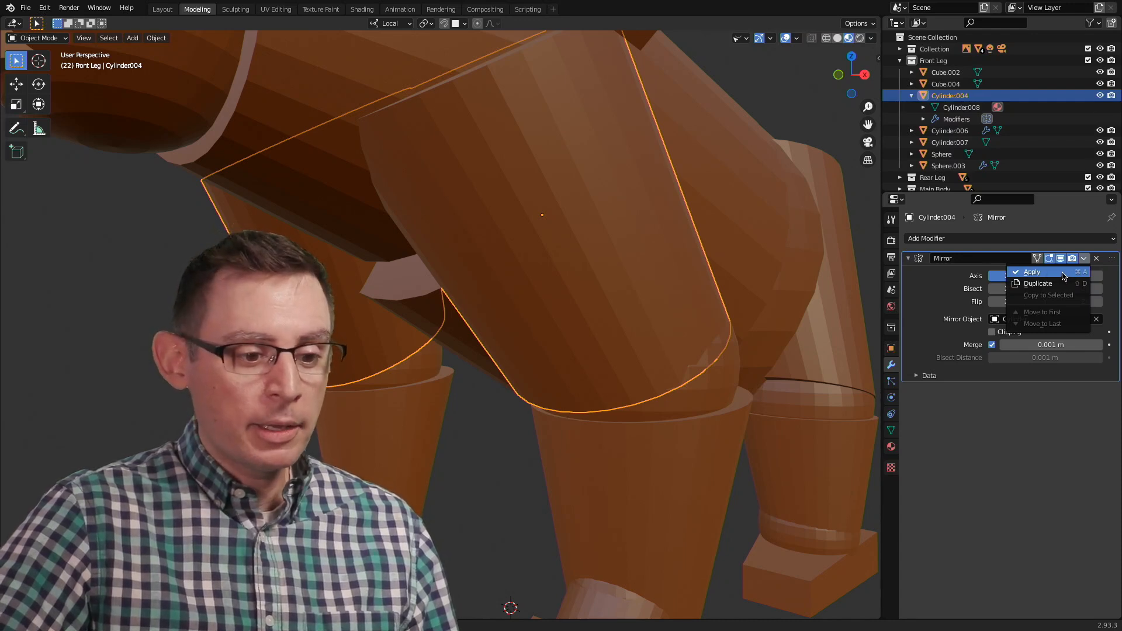
click(1064, 276)
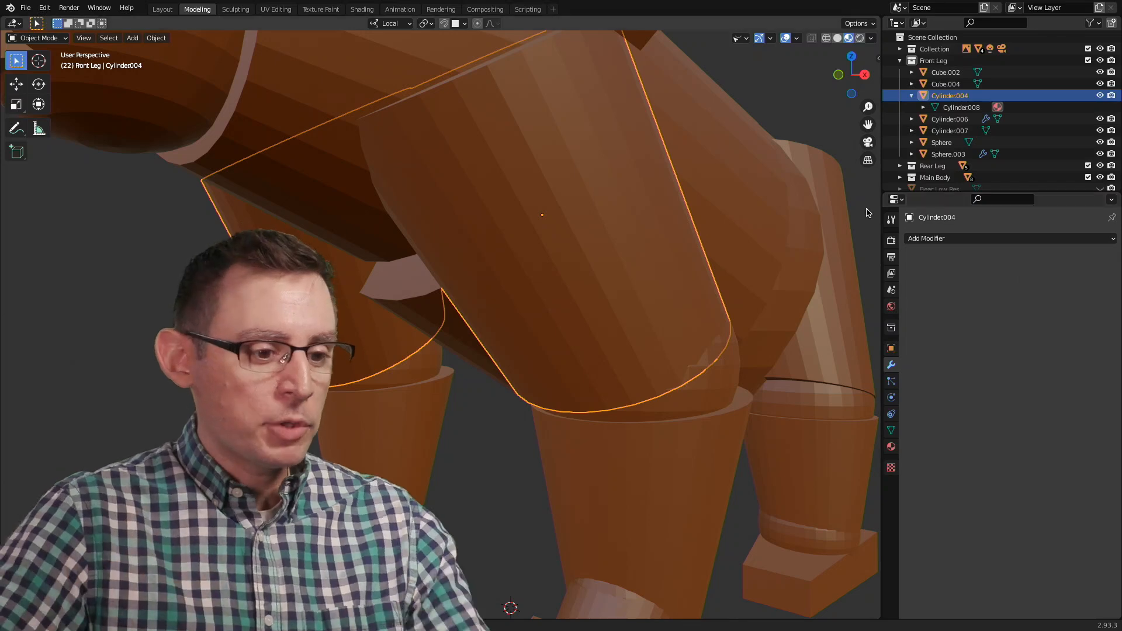
Collapse Cylinder004 in the outliner and examine both upper front legs as a single object.
scroll(723, 307, down, 1)
scroll(723, 306, down, 5)
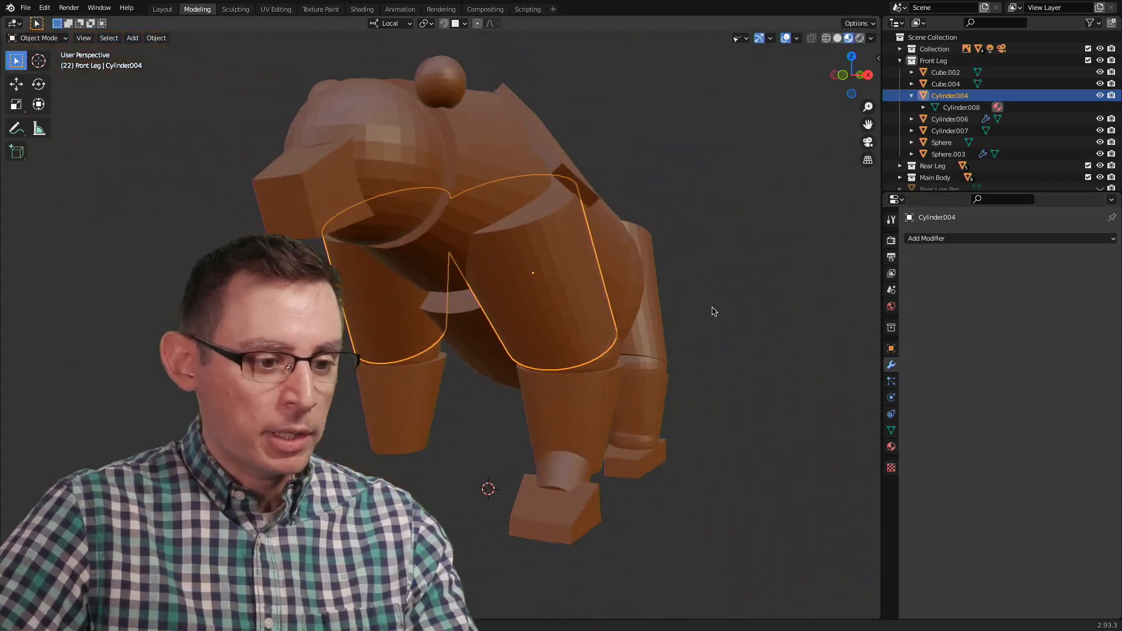
click(425, 434)
click(411, 342)
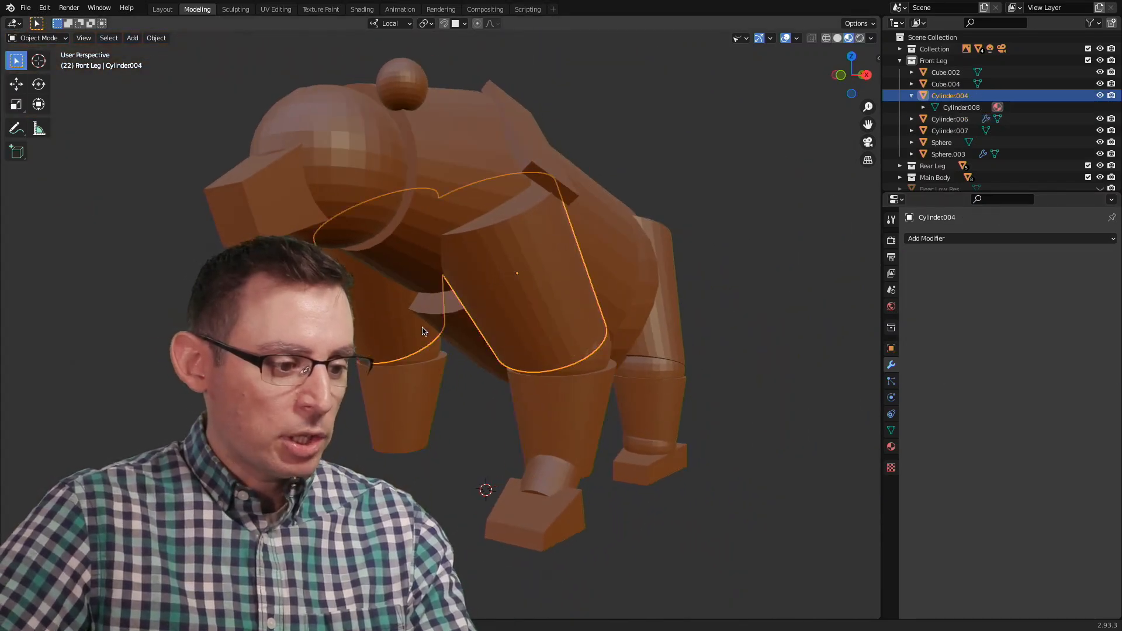
key(KP_Decimal)
click(912, 96)
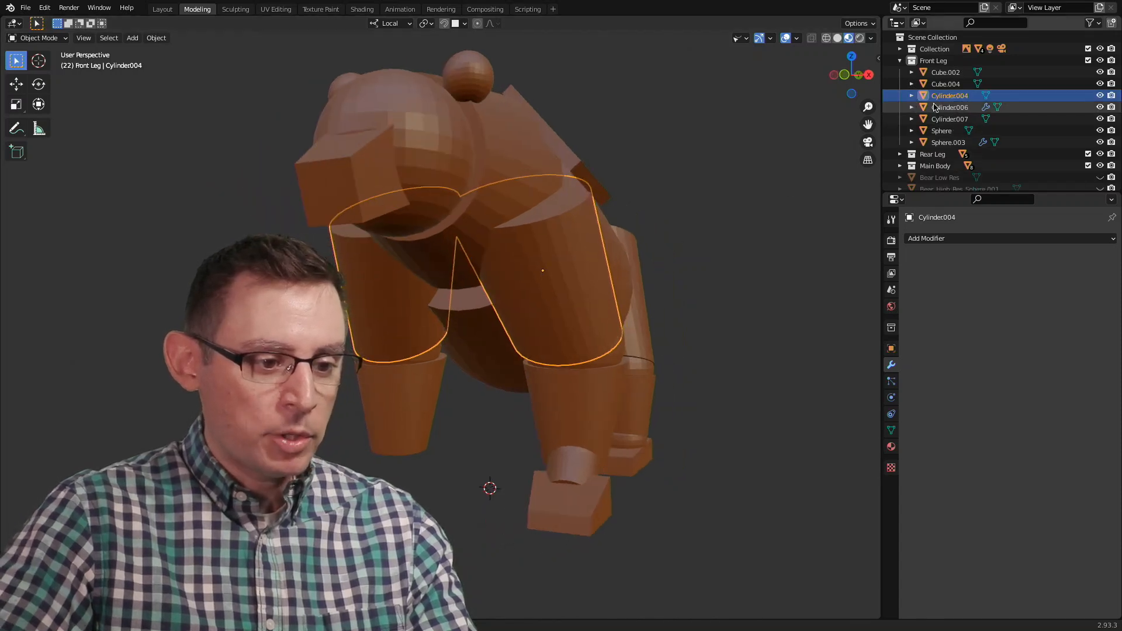
middle_drag(434, 302, 524, 286)
scroll(493, 296, up, 2)
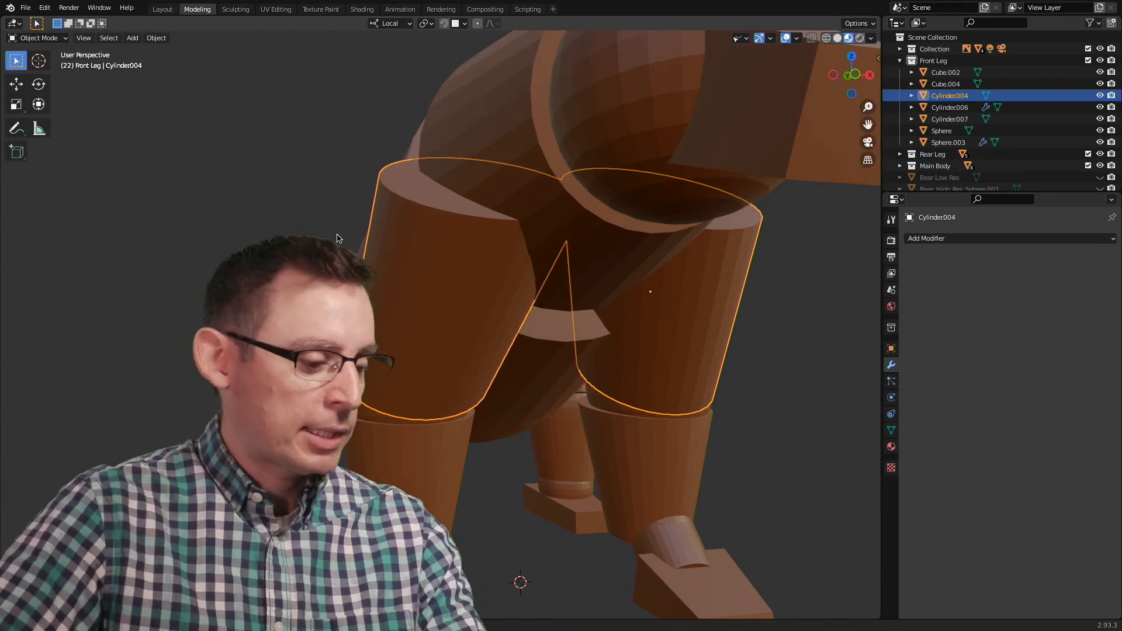
In Edit Mode, select the ring of side faces on the original upper leg and a single side face on the mirrored one.
key(Tab)
middle_drag(653, 312, 633, 293)
alt+click(631, 294)
scroll(764, 305, down, 4)
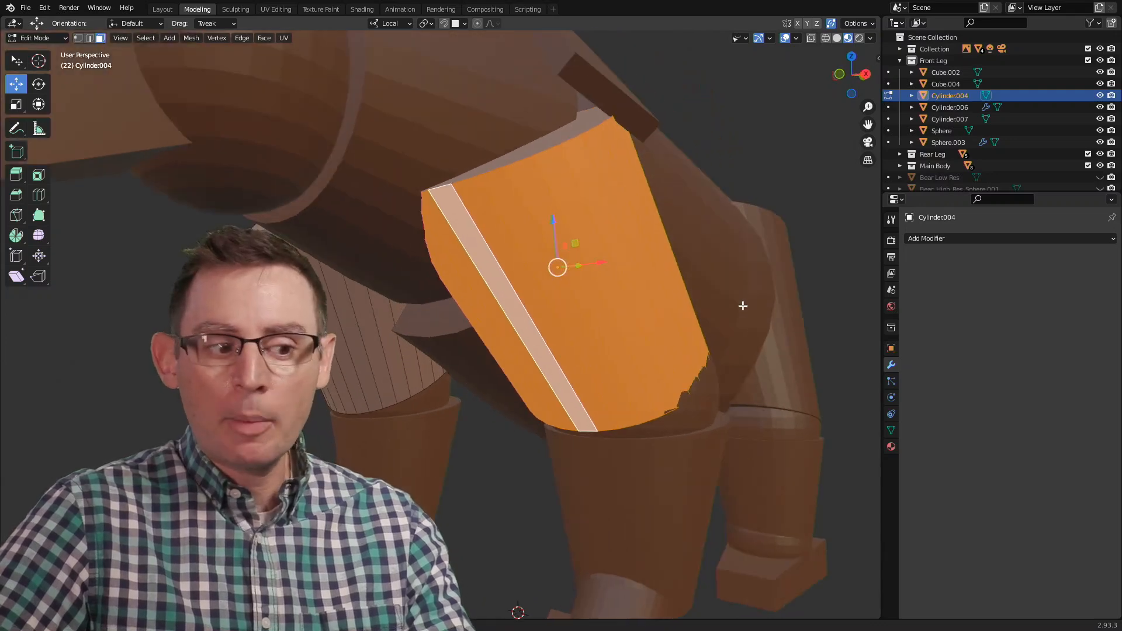
middle_drag(555, 319, 616, 317)
alt+click(526, 304)
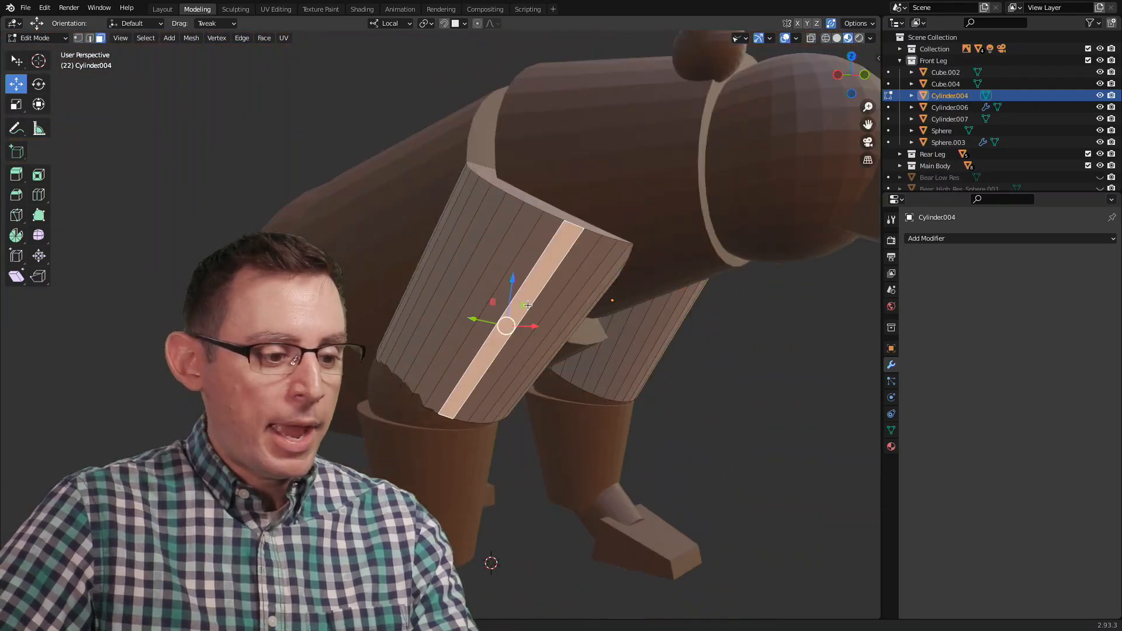